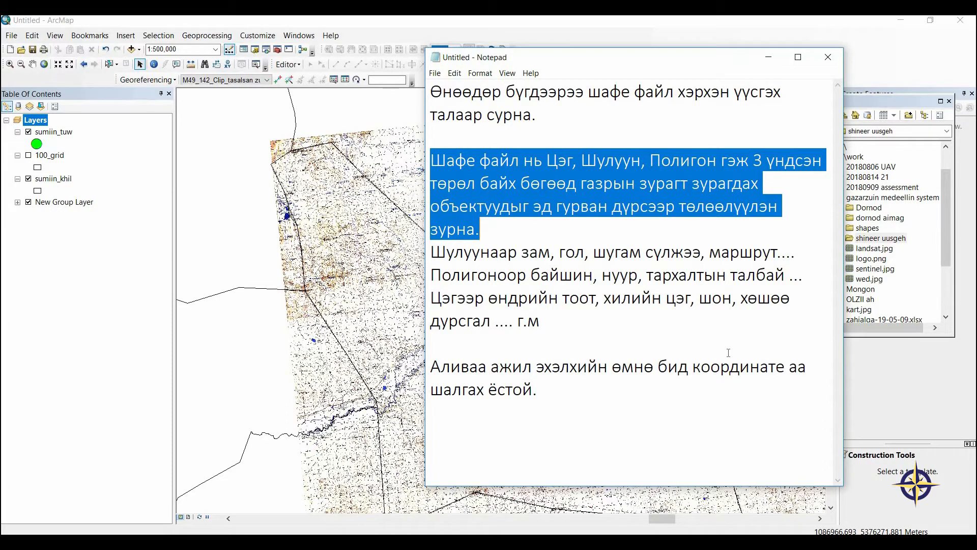
# Review the notes on what lines, polygons and points represent and on checking coordinates before starting work.
pyautogui.moveTo(431, 253); pyautogui.dragTo(795, 253)
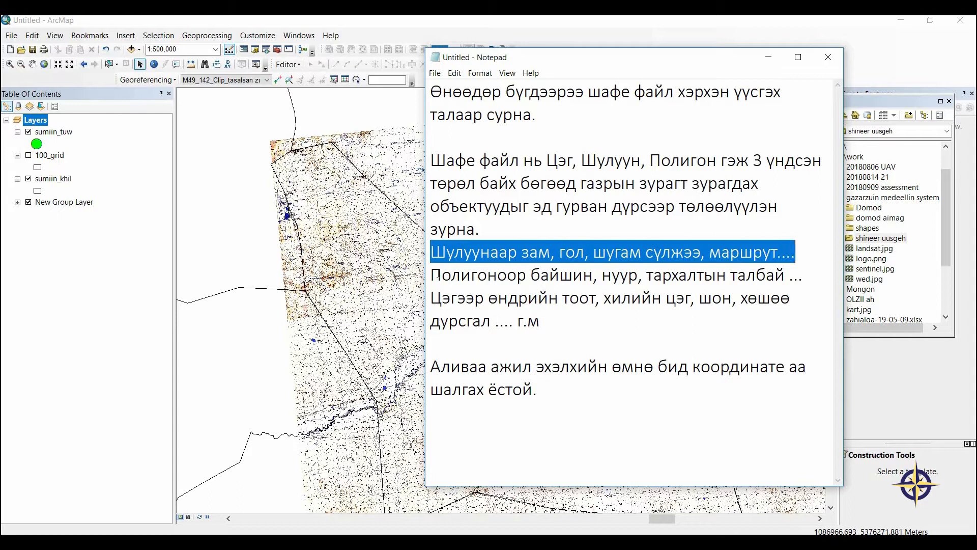
pyautogui.moveTo(431, 275); pyautogui.dragTo(803, 276)
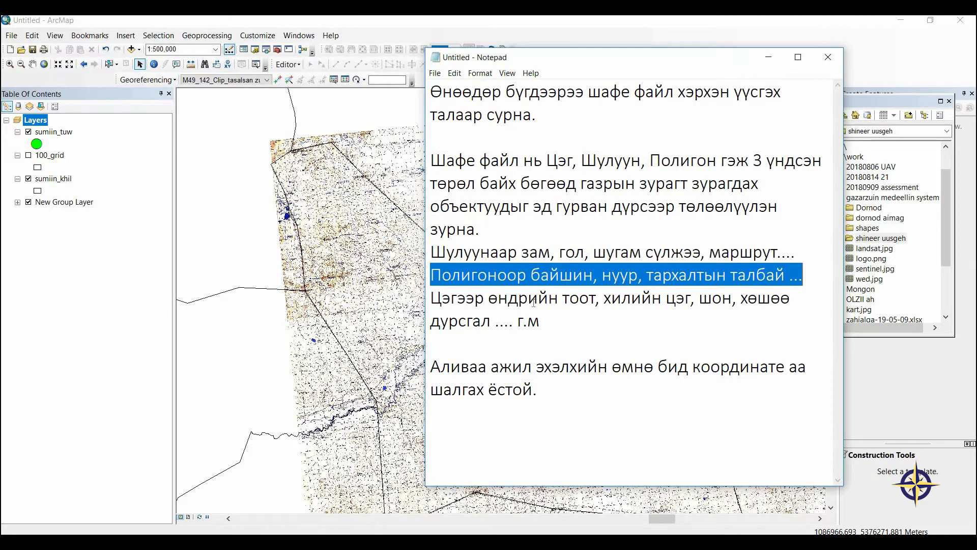
pyautogui.moveTo(431, 298); pyautogui.dragTo(791, 298)
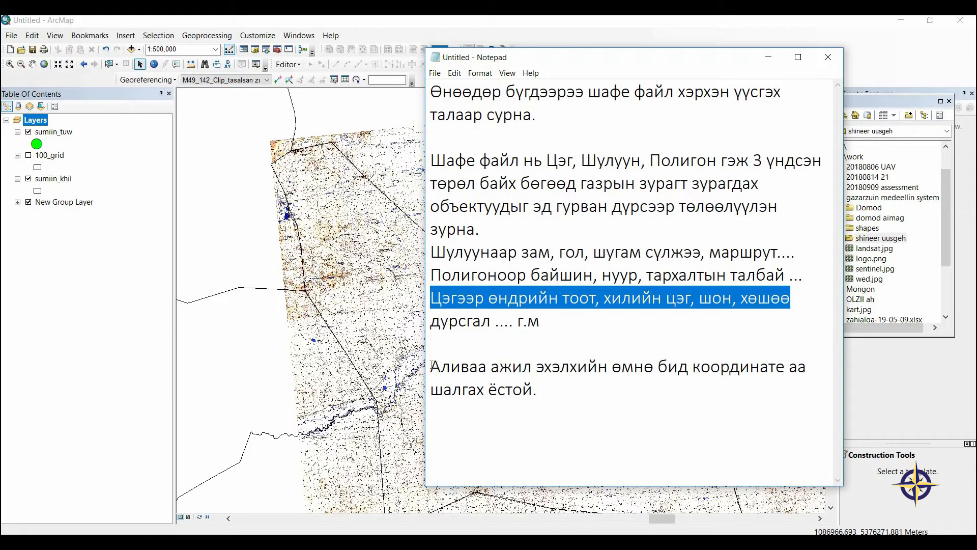
pyautogui.moveTo(431, 366); pyautogui.dragTo(537, 390)
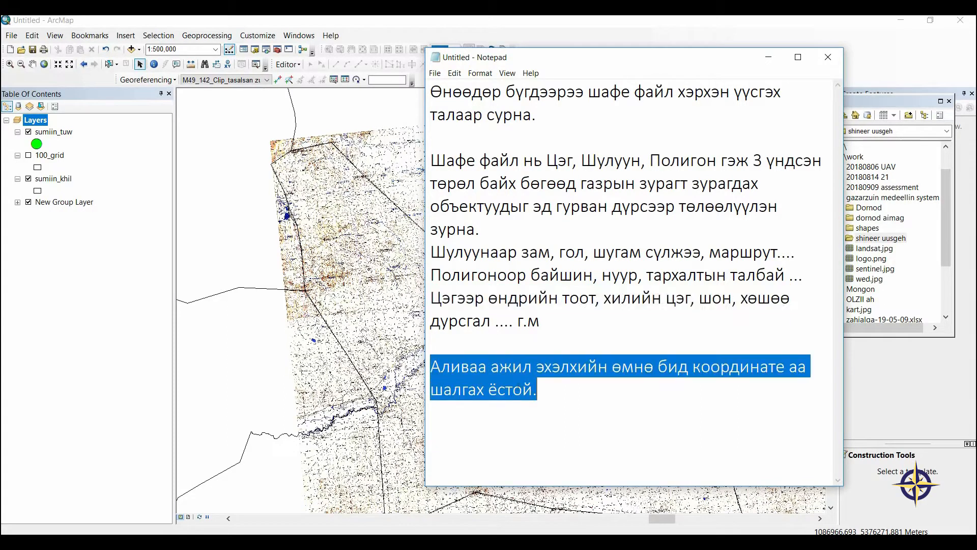
pyautogui.click(518, 389)
# Switch to ArcMap and check the data frame's coordinate system against the favorite WGS 1984 UTM Zone 48N, leaving the properties unchanged.
pyautogui.click(81, 196)
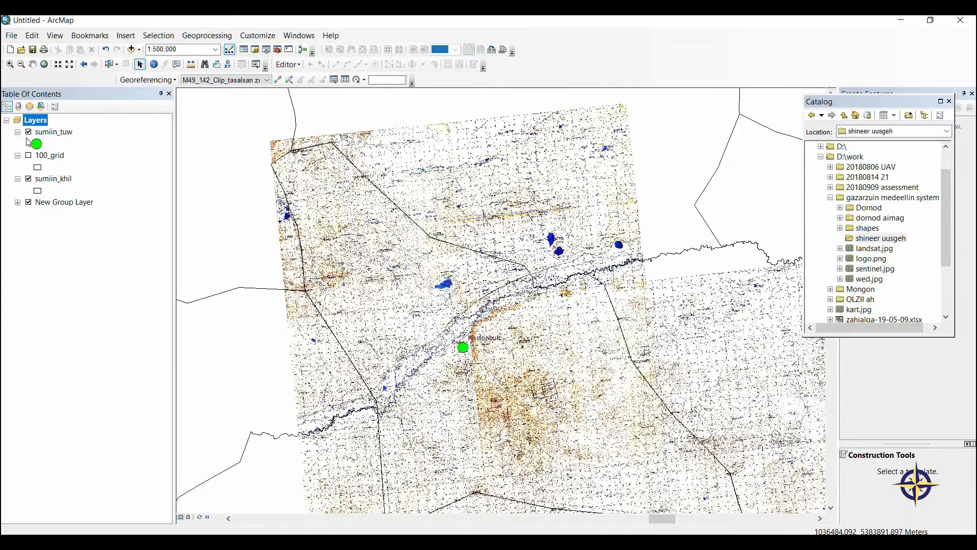
pyautogui.rightClick(31, 120)
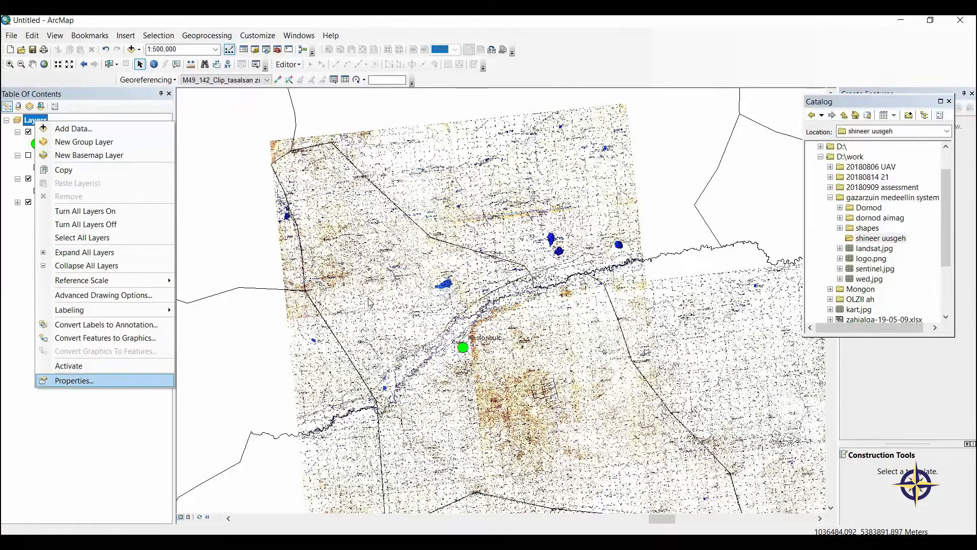
pyautogui.click(77, 380)
pyautogui.click(450, 219)
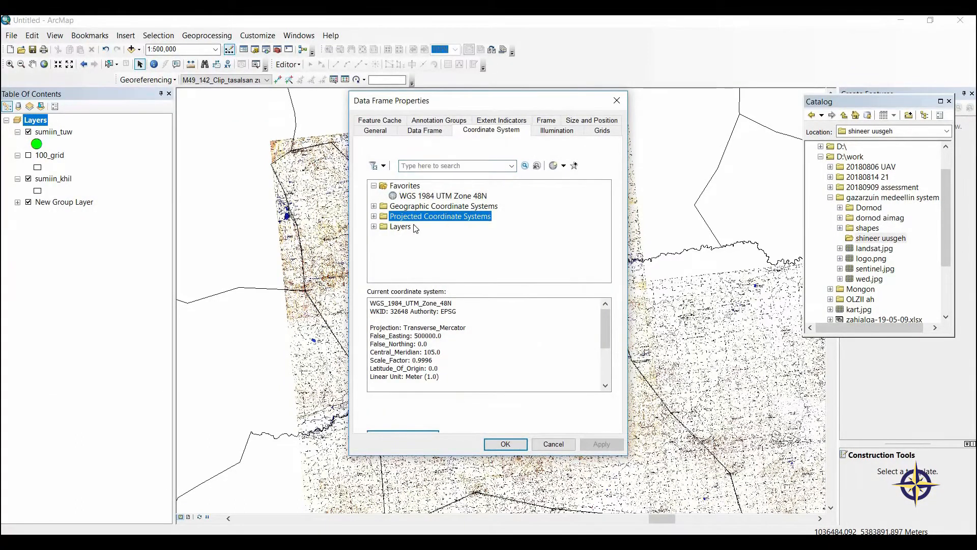
pyautogui.click(436, 197)
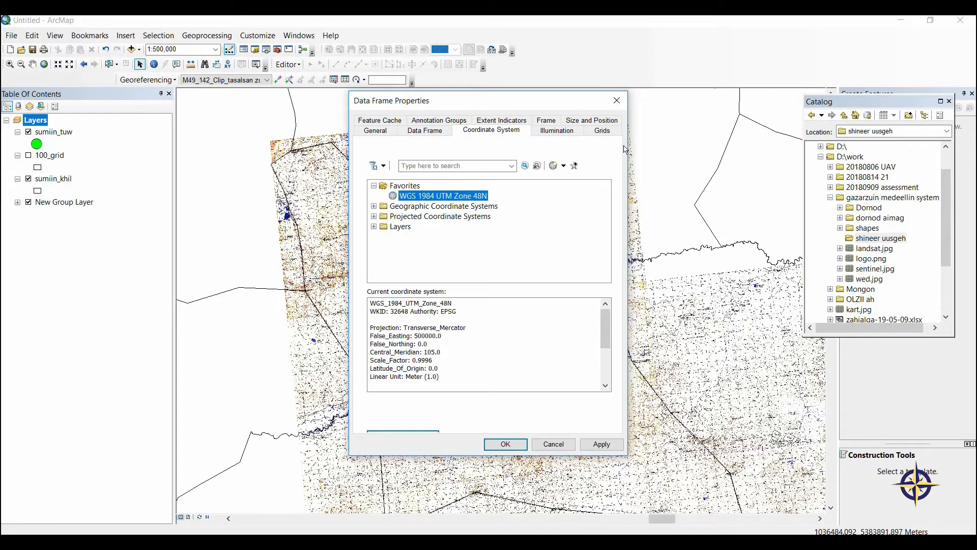
pyautogui.click(617, 101)
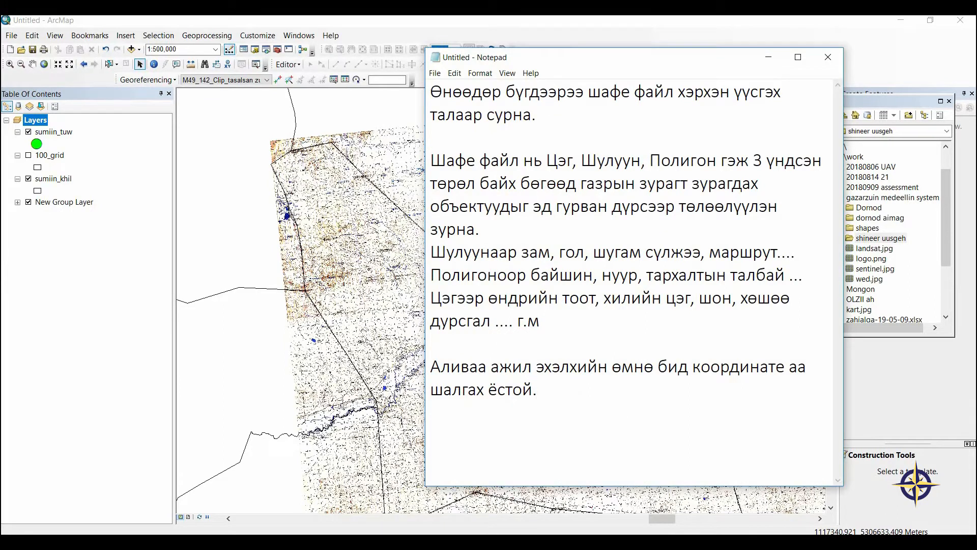
# Add the line "За шафе файлаа үүсгэе" at the end of the Notepad notes.
pyautogui.write('а шафе аа')
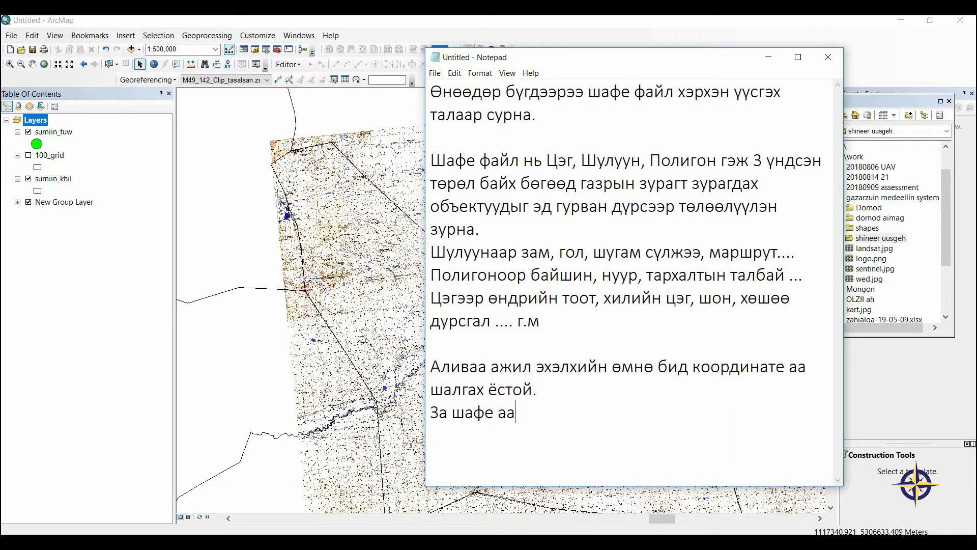
pyautogui.press('BackSpace')
pyautogui.press('BackSpace')
pyautogui.press('BackSpace')
pyautogui.write('файлаа үүсгэе')
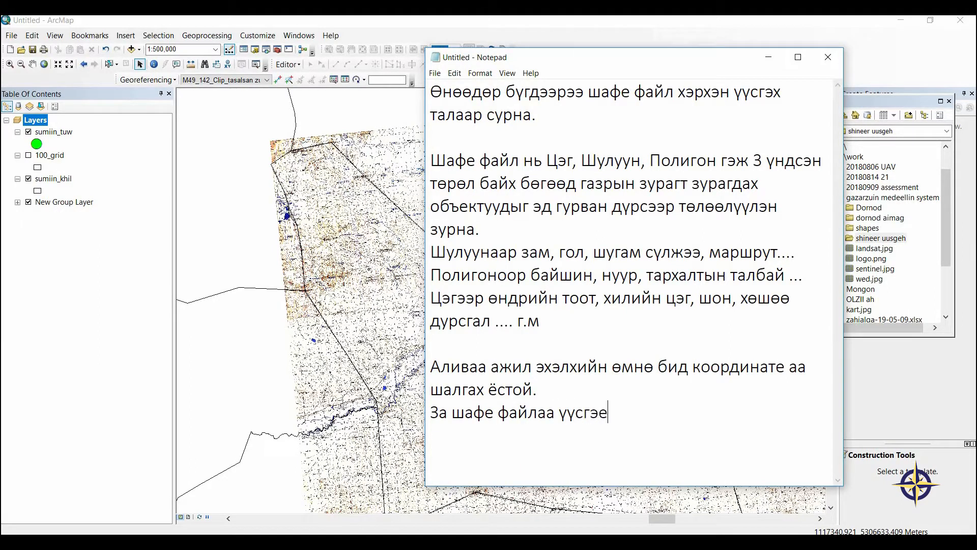
# Switch to ArcMap and create a polyline shapefile named Gol in the shineer uusgeh folder, using WGS 1984 UTM Zone 48N.
pyautogui.hotkey('alt', 'Tab')
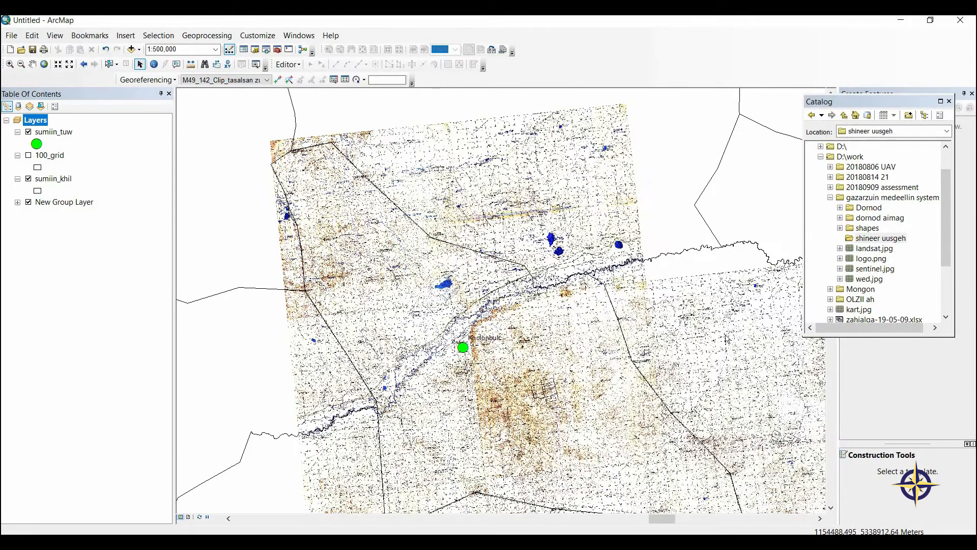
pyautogui.rightClick(887, 241)
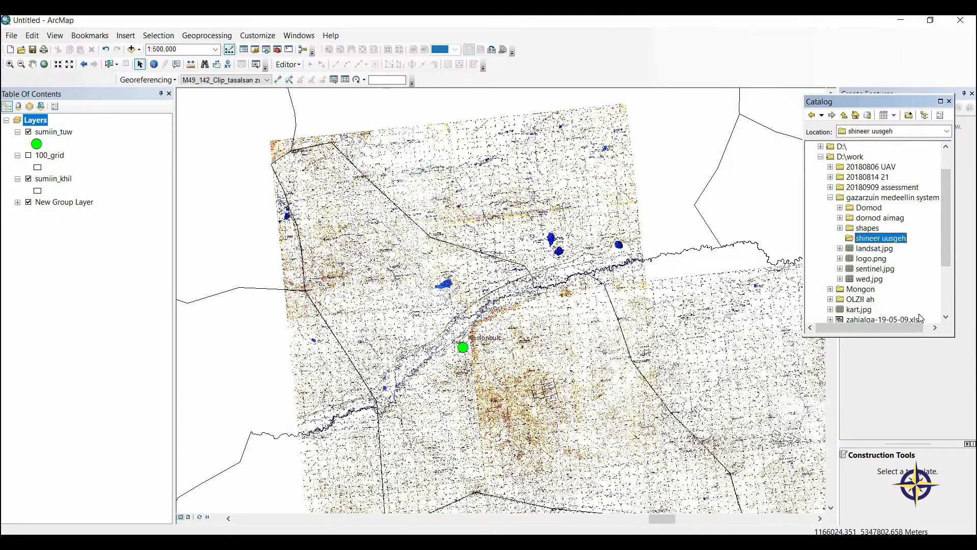
pyautogui.moveTo(908, 312)
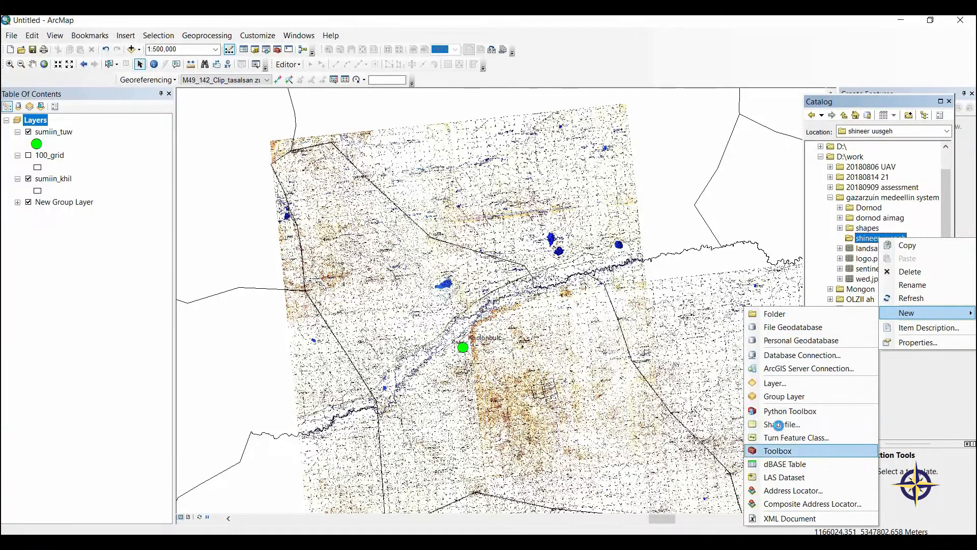
pyautogui.click(782, 424)
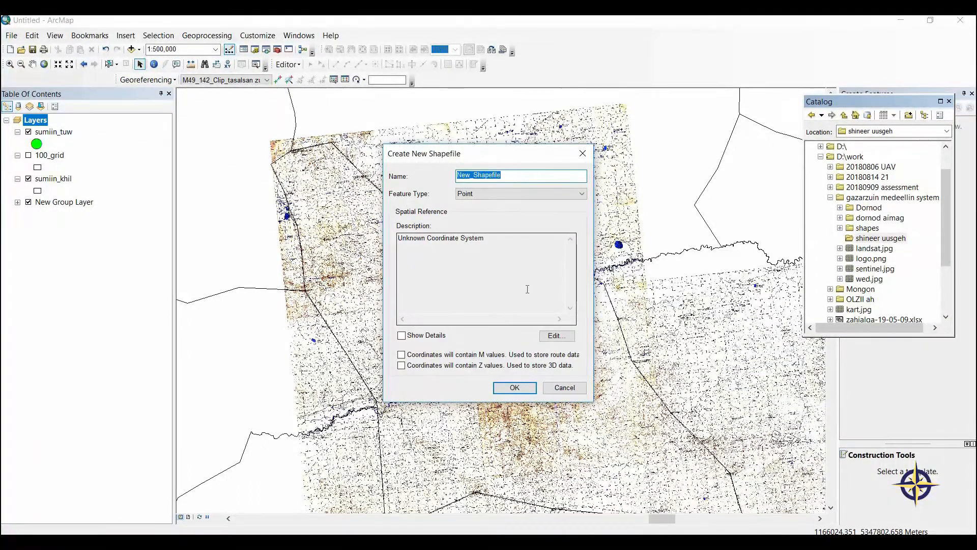
pyautogui.write('Gol')
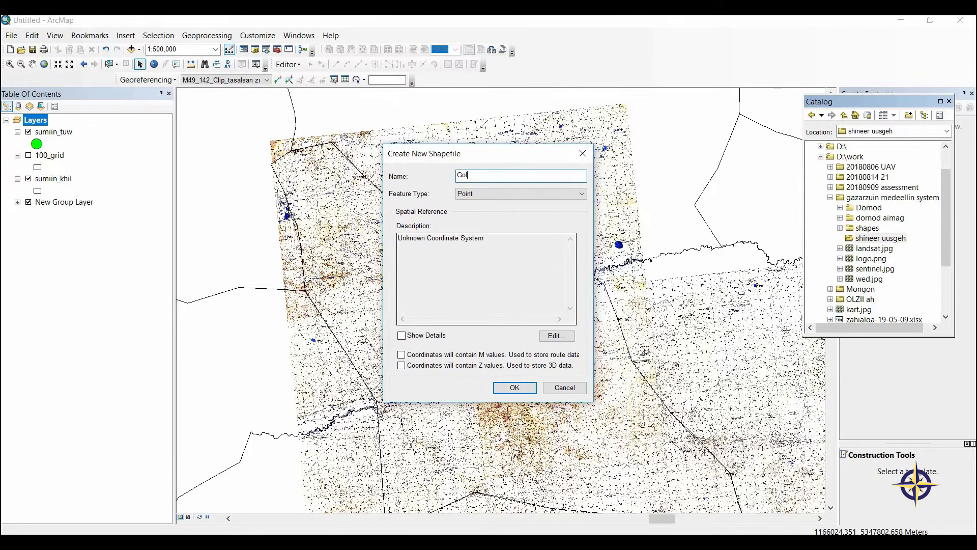
pyautogui.click(539, 193)
pyautogui.click(469, 211)
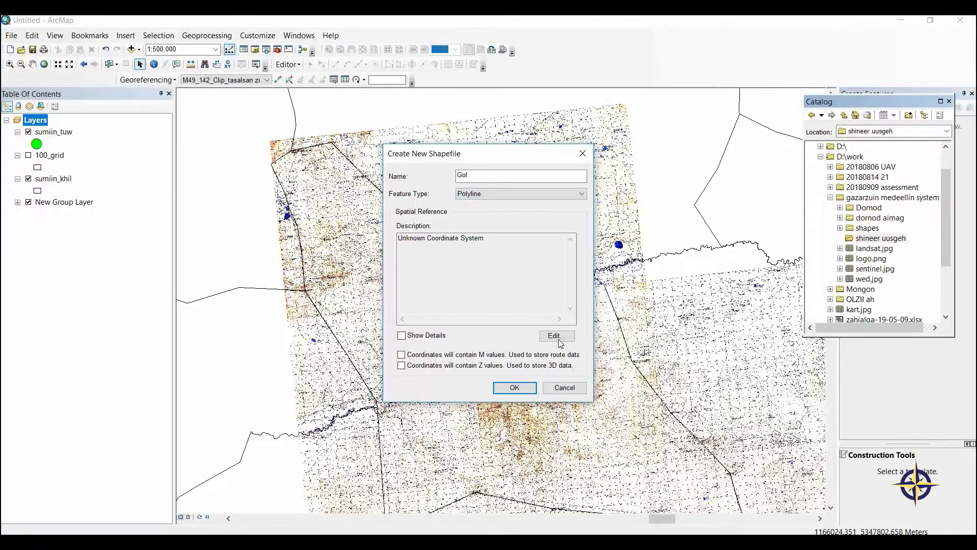
pyautogui.click(557, 336)
pyautogui.click(441, 182)
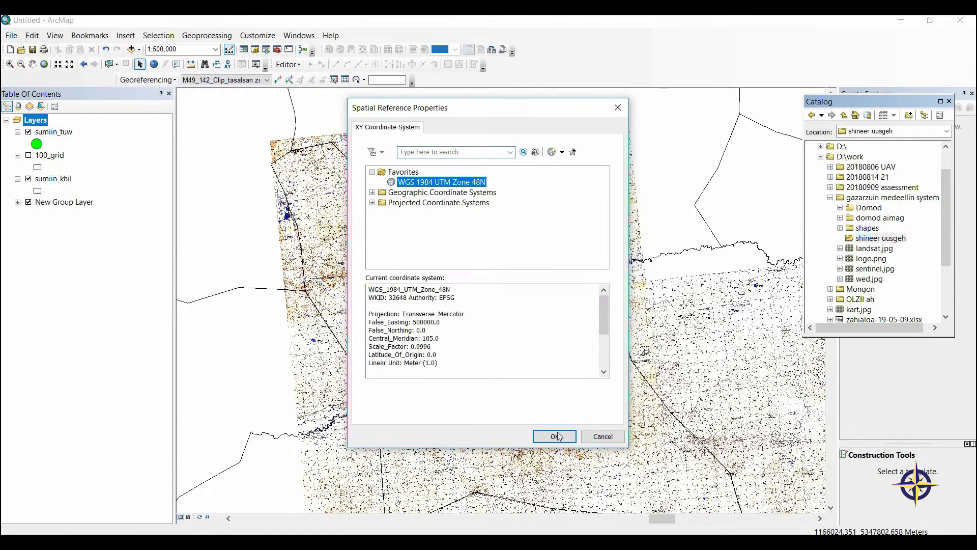
pyautogui.click(555, 436)
pyautogui.press('Return')
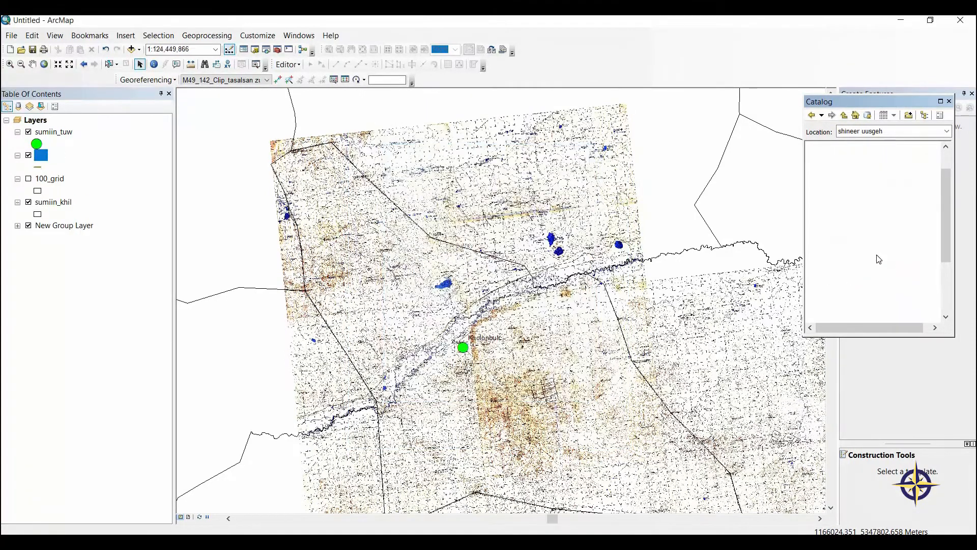
# Create a point shapefile named Undriin_toot in the shineer uusgeh folder with the WGS 1984 UTM Zone 48N coordinate system.
pyautogui.rightClick(880, 238)
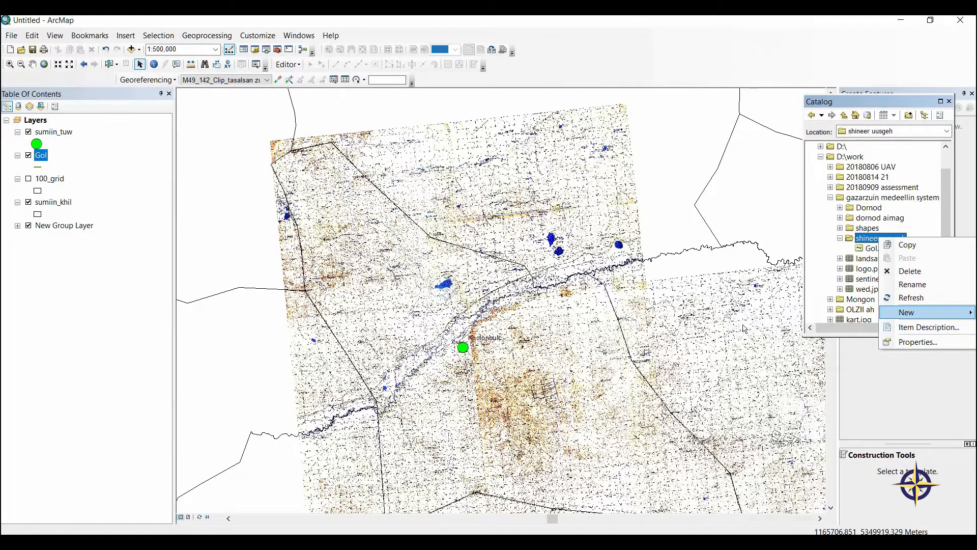
pyautogui.moveTo(916, 312)
pyautogui.click(773, 424)
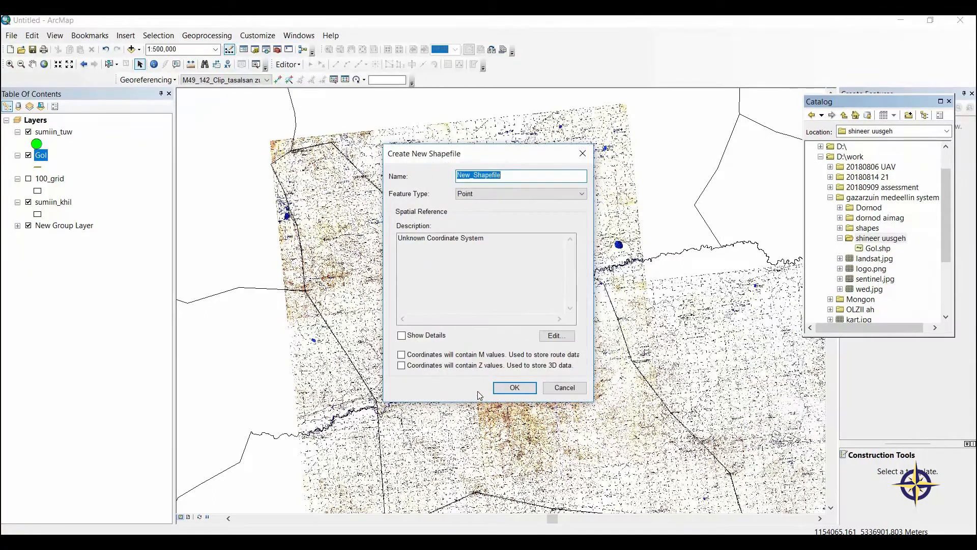
pyautogui.write('Undriin_tool')
pyautogui.press('BackSpace')
pyautogui.write('t')
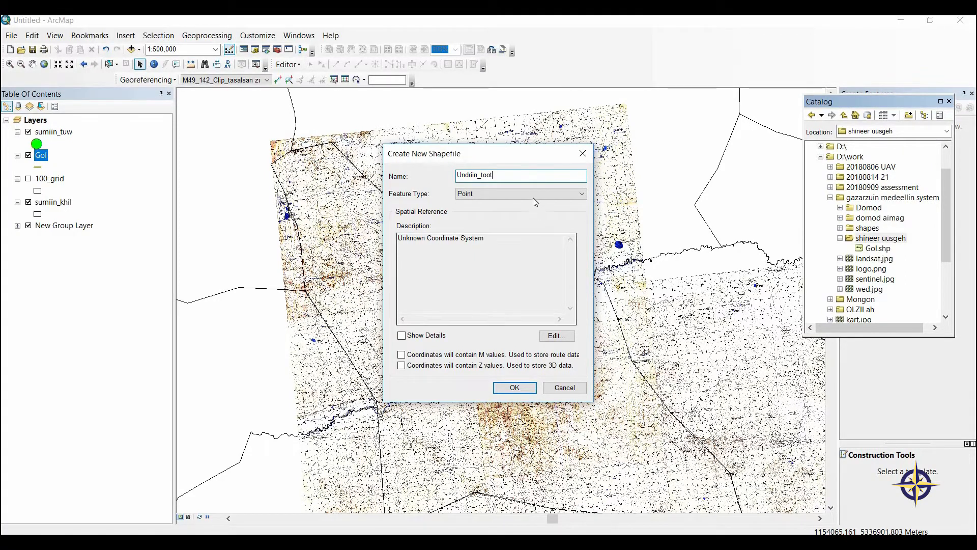
pyautogui.click(557, 336)
pyautogui.click(431, 184)
pyautogui.click(554, 436)
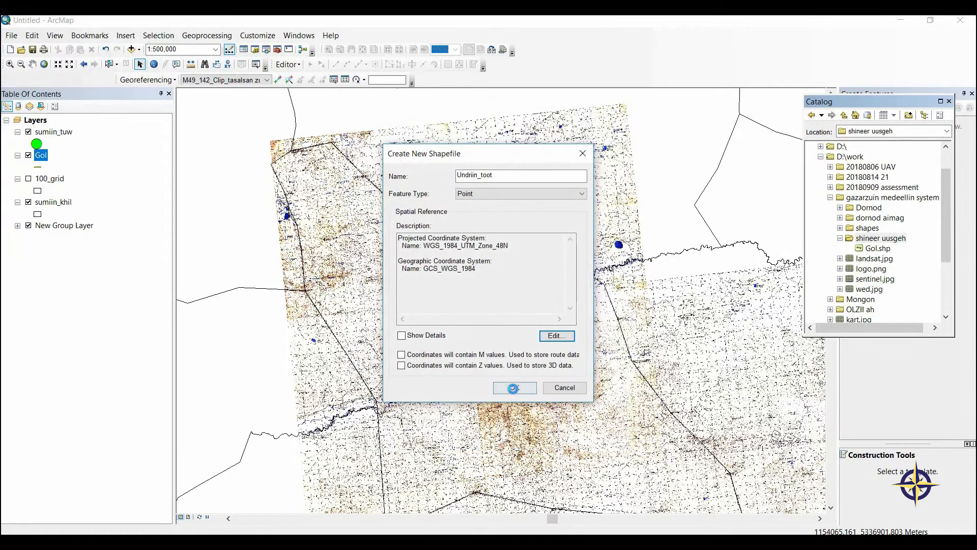
pyautogui.click(513, 389)
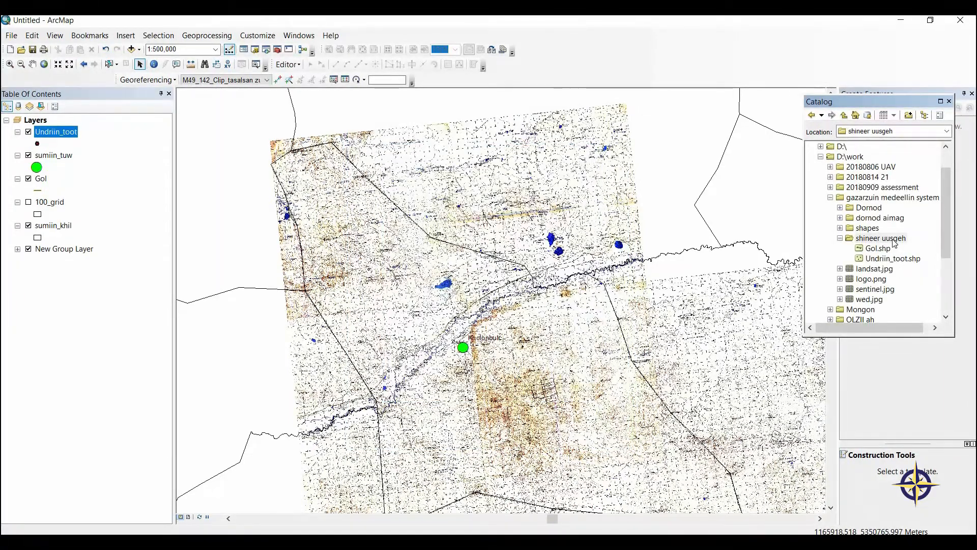
# Create a polygon shapefile named nuur in the shineer uusgeh folder with the WGS 1984 UTM Zone 48N coordinate system.
pyautogui.rightClick(894, 243)
pyautogui.moveTo(908, 313)
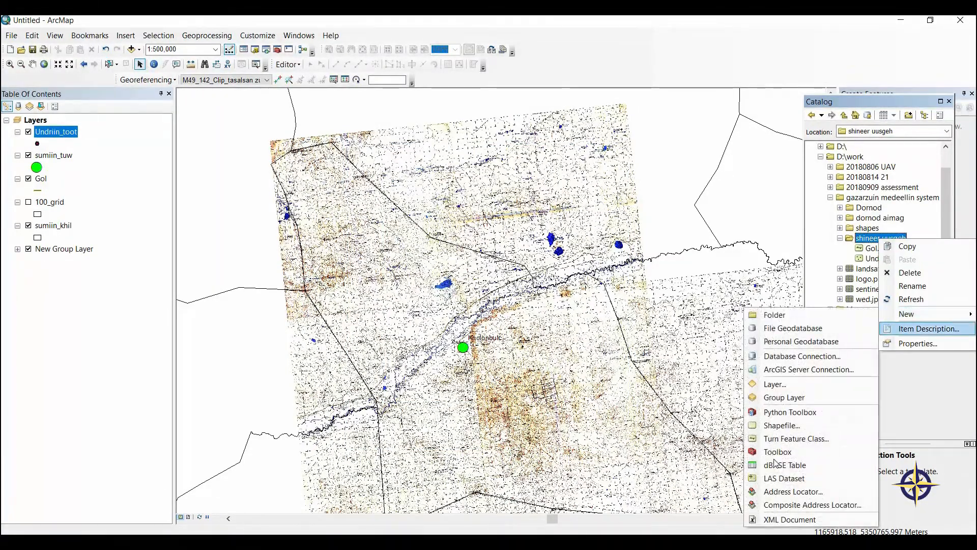
pyautogui.click(782, 426)
pyautogui.write('nuur')
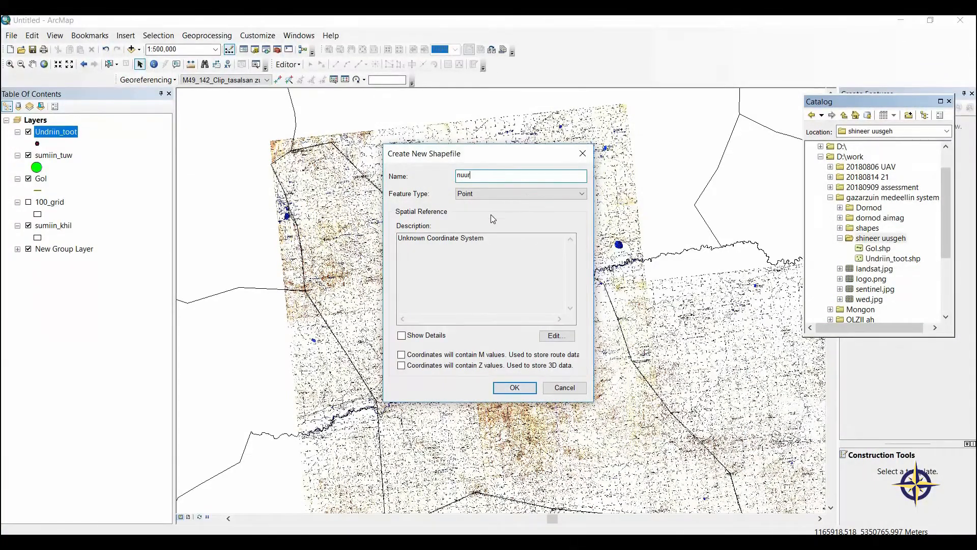
pyautogui.click(524, 193)
pyautogui.click(534, 216)
pyautogui.click(554, 337)
pyautogui.click(466, 182)
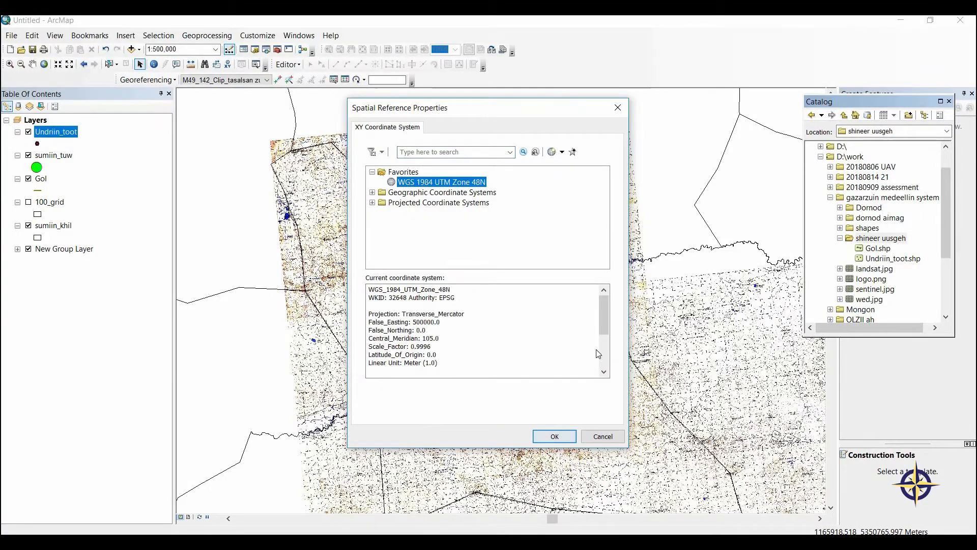
pyautogui.click(555, 437)
pyautogui.click(516, 392)
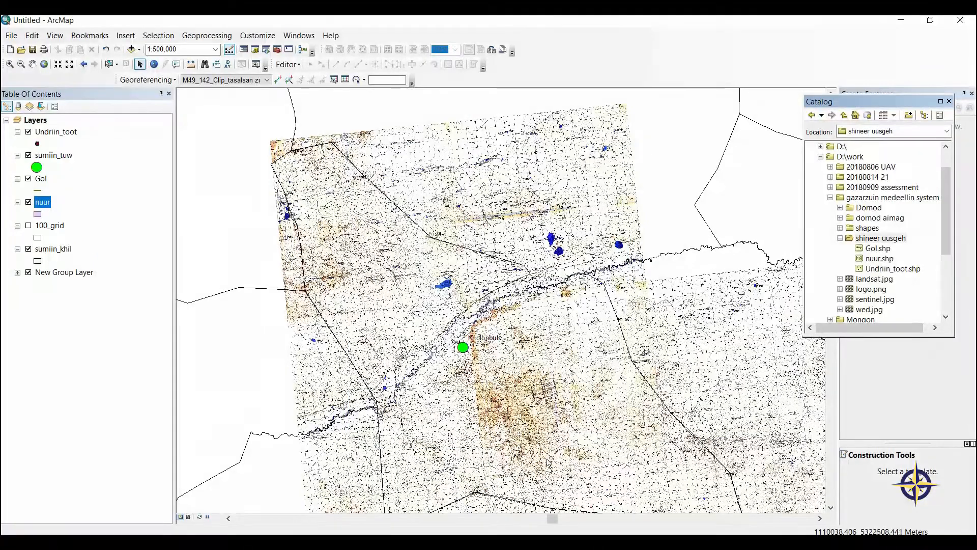
# Switch to Notepad and add "Шафе файл үүсгэх болгонд координате аа зааж өгч байгааг битгий мартаарай. Хамгийн чухал алхам шүү" below the last line.
pyautogui.click(604, 540)
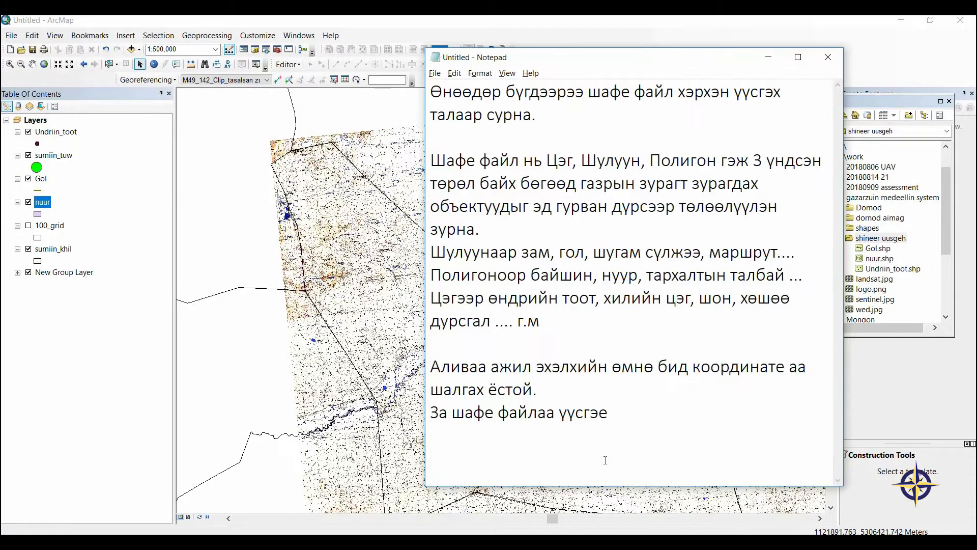
pyautogui.write('igq')
pyautogui.press('BackSpace')
pyautogui.press('BackSpace')
pyautogui.press('BackSpace')
pyautogui.write('Шафе файл')
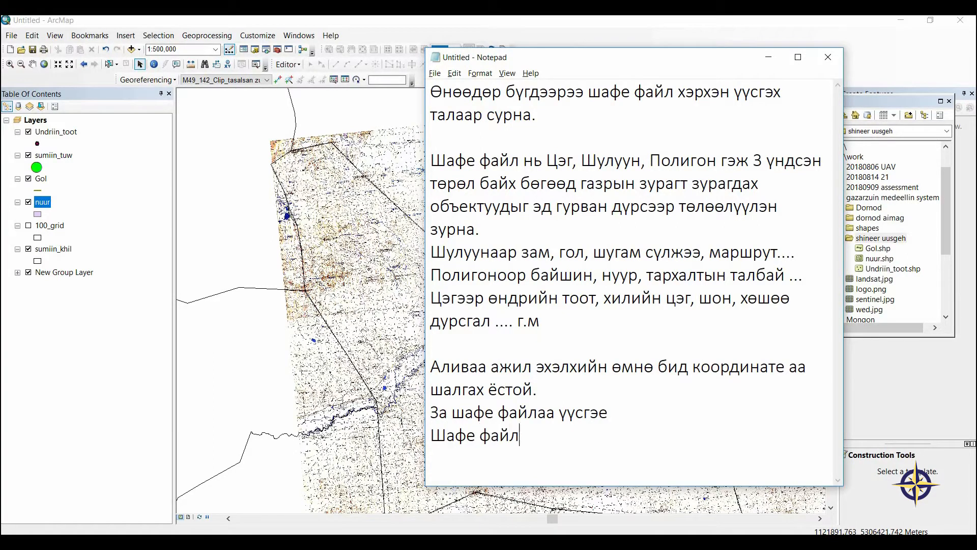
pyautogui.write(' үүсгэх болгонд')
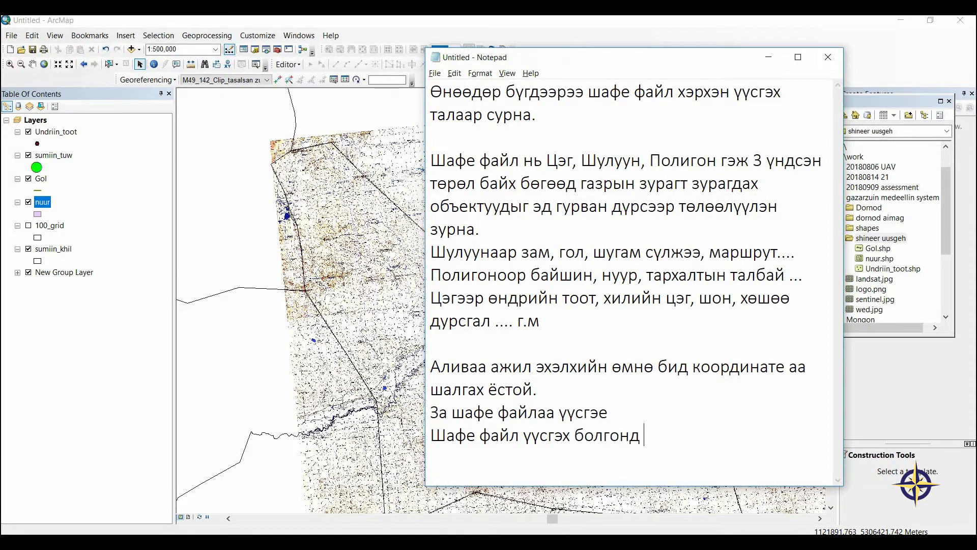
pyautogui.write(' коори')
pyautogui.press('BackSpace')
pyautogui.write('динат')
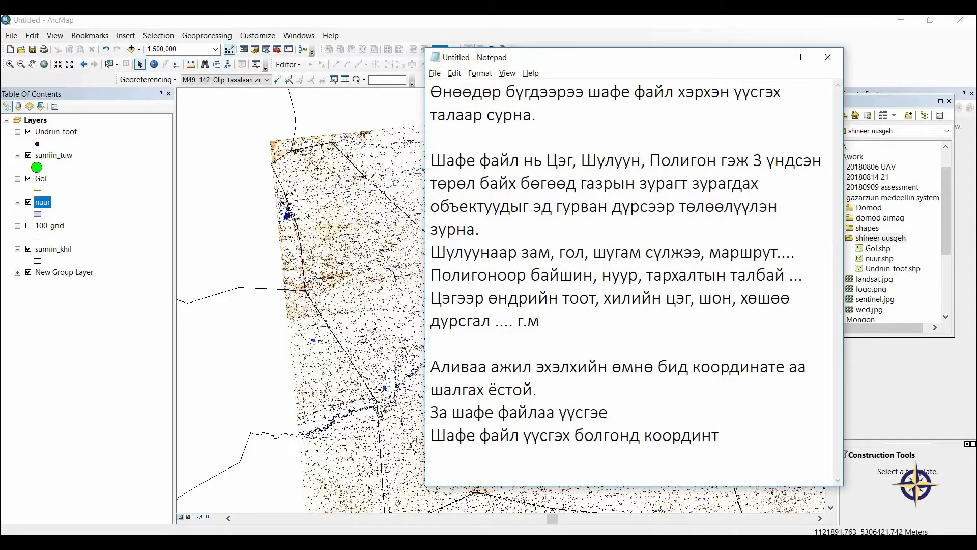
pyautogui.write('е аа зааж өгч байгааг бит')
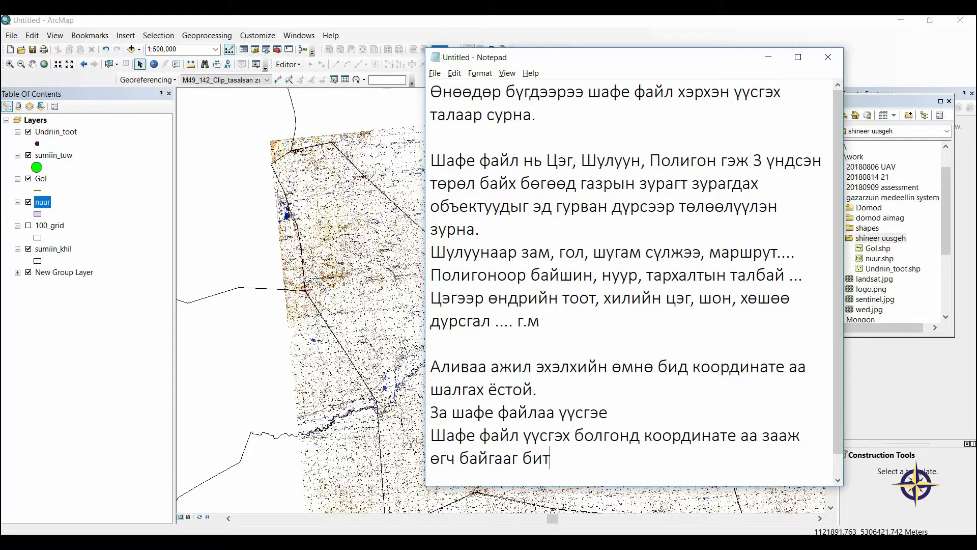
pyautogui.write('гий мартаа')
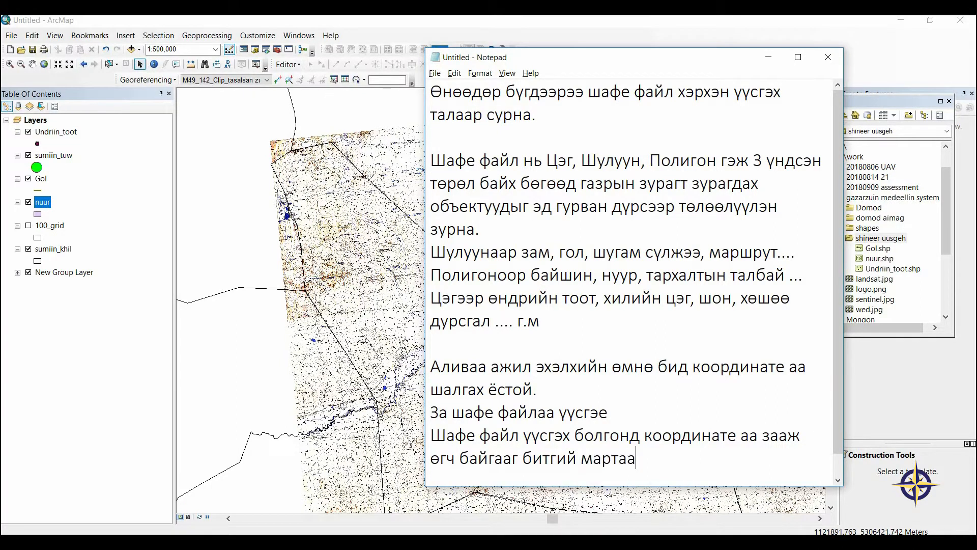
pyautogui.write('рай. Хамгийн чухал а')
pyautogui.press('BackSpace')
pyautogui.write('алхам шуу')
pyautogui.press('Return')
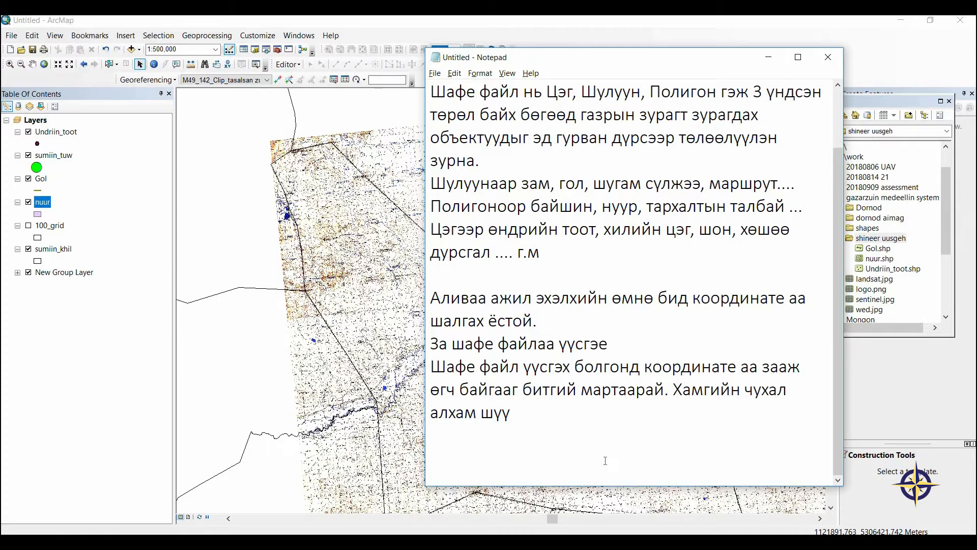
# Add the note "Шафе файл үүсгэхдээ Arc Catalogy дотор ажиллаж байгааг анзаараарай." below the existing text.
pyautogui.press('Return')
pyautogui.write('Шаф')
pyautogui.press('BackSpace')
pyautogui.write('е файл үүсгэхэ')
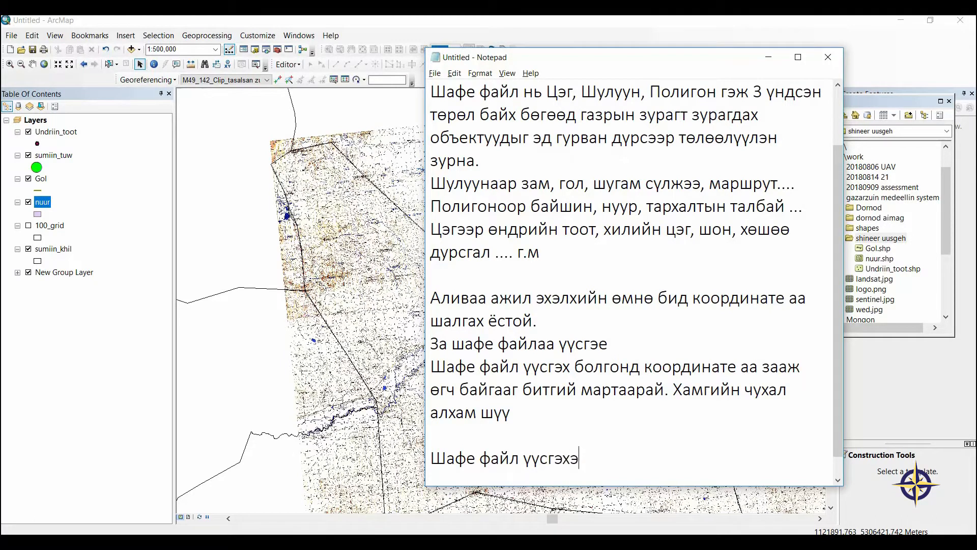
pyautogui.press('BackSpace')
pyautogui.write('дээ Arc Catalogy')
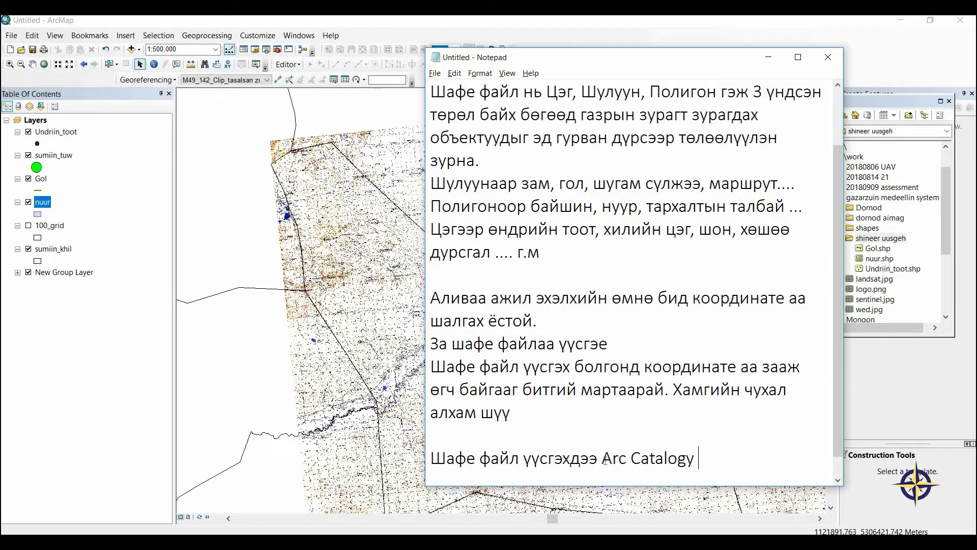
pyautogui.write('дотор ажиллаж байгаа')
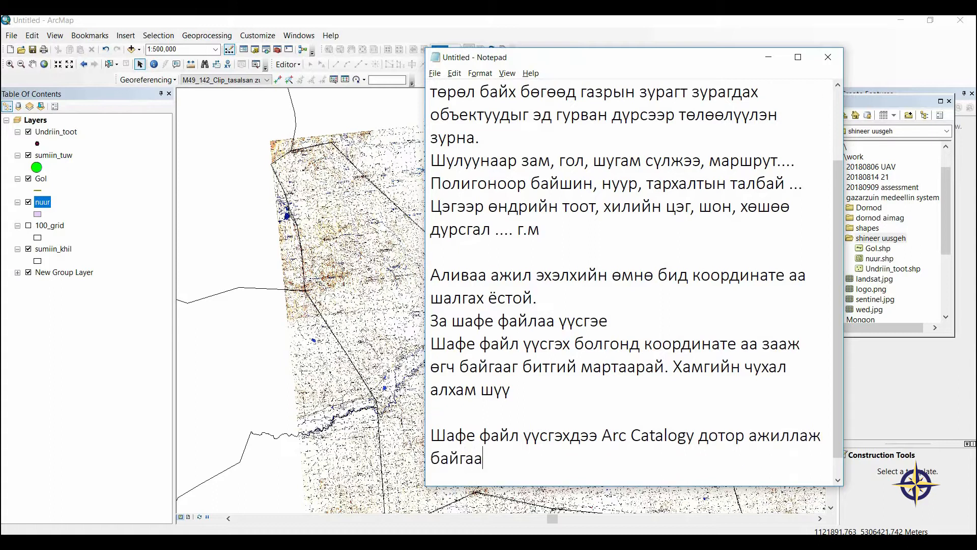
pyautogui.write('г анзаарай')
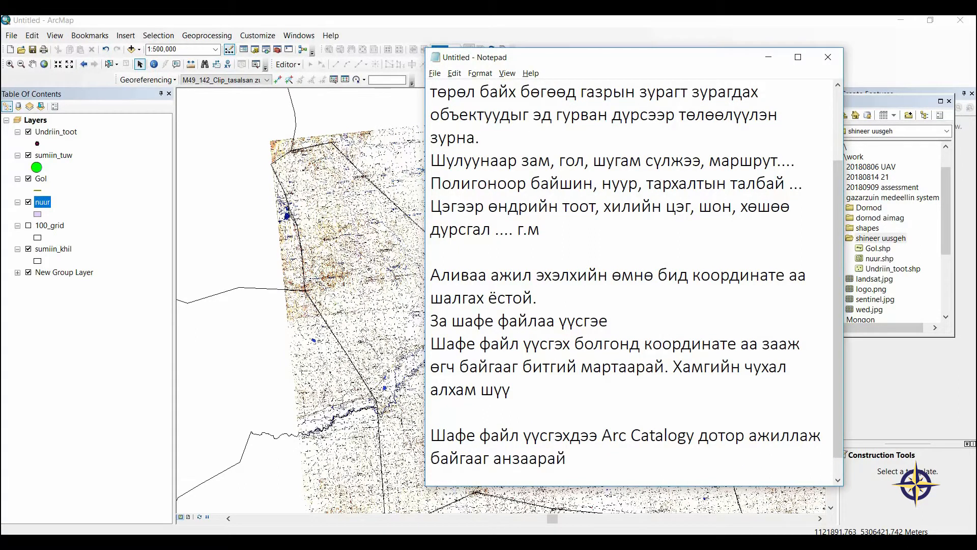
pyautogui.press('BackSpace')
pyautogui.write('арай')
pyautogui.press('Return')
pyautogui.press('Return')
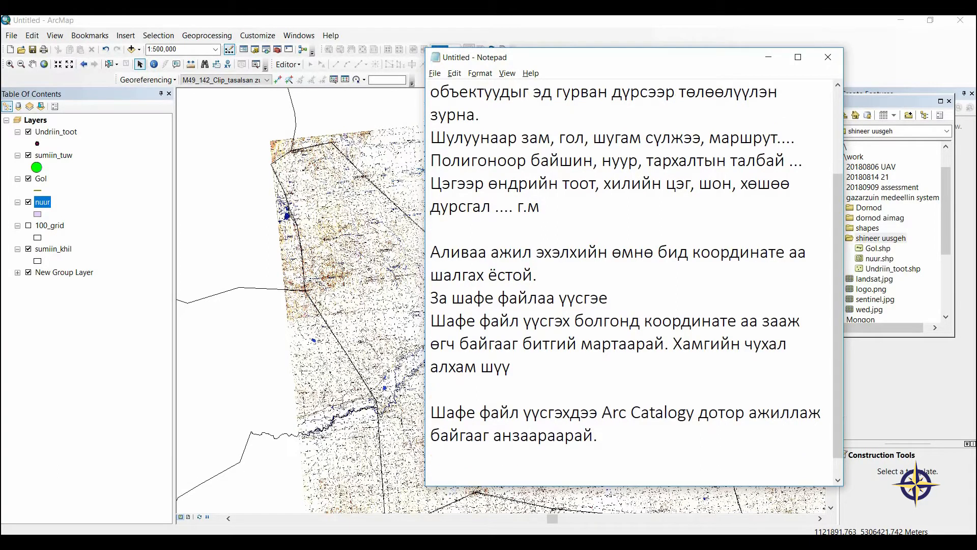
# Add the line "За одоо дүрсээ зурж эхэлье" at the end of the notes.
pyautogui.write('За одоо ')
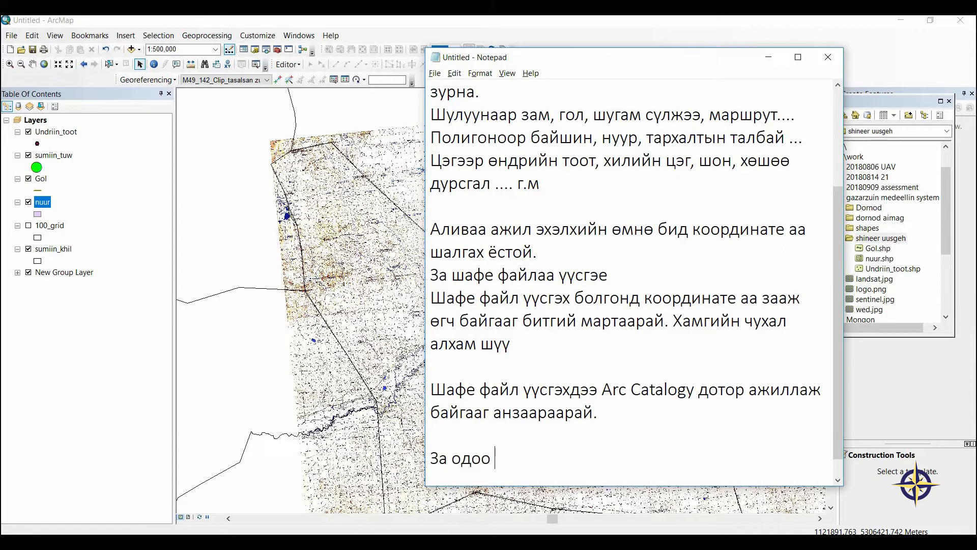
pyautogui.write('дурсээ зурж эхэл')
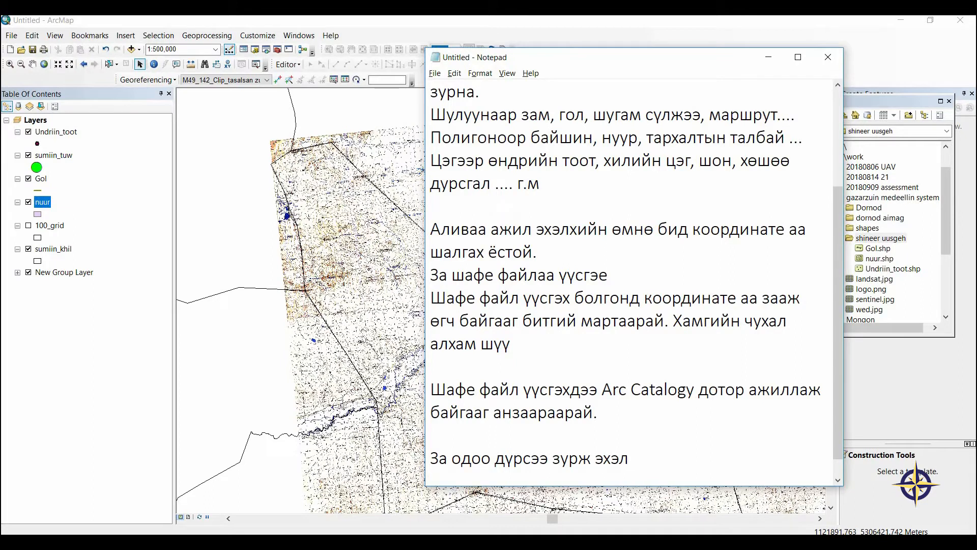
pyautogui.write('в')
pyautogui.write('ьщ')
pyautogui.press('Return')
pyautogui.press('BackSpace')
pyautogui.press('BackSpace')
pyautogui.write('е')
pyautogui.press('Return')
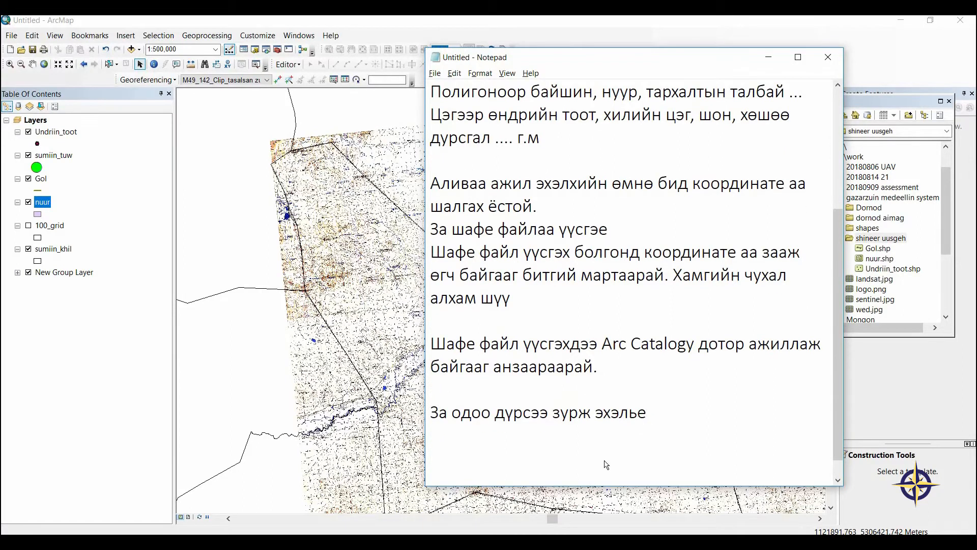
# Switch to ArcMap and start an edit session on the nuur layer.
pyautogui.hotkey('alt', 'Tab')
pyautogui.click(288, 65)
pyautogui.click(305, 78)
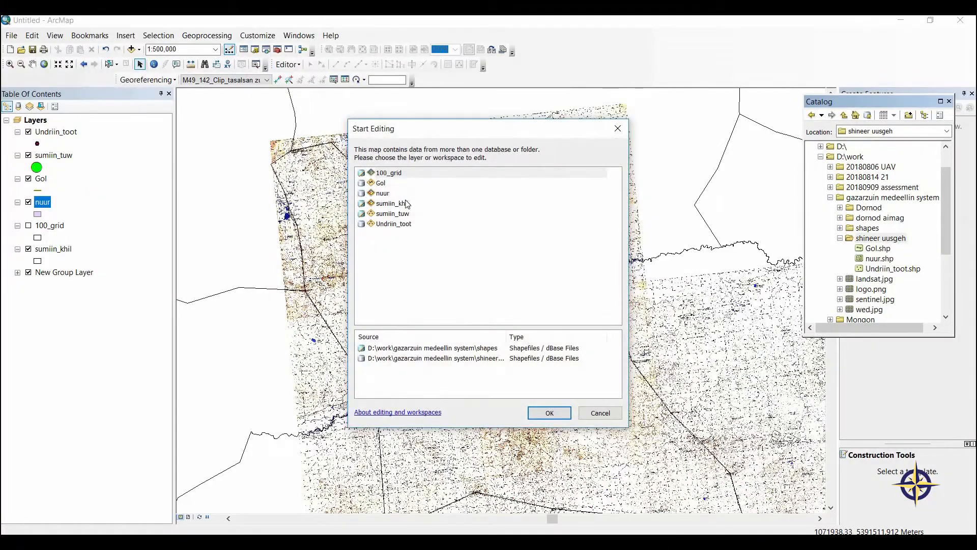
pyautogui.click(383, 193)
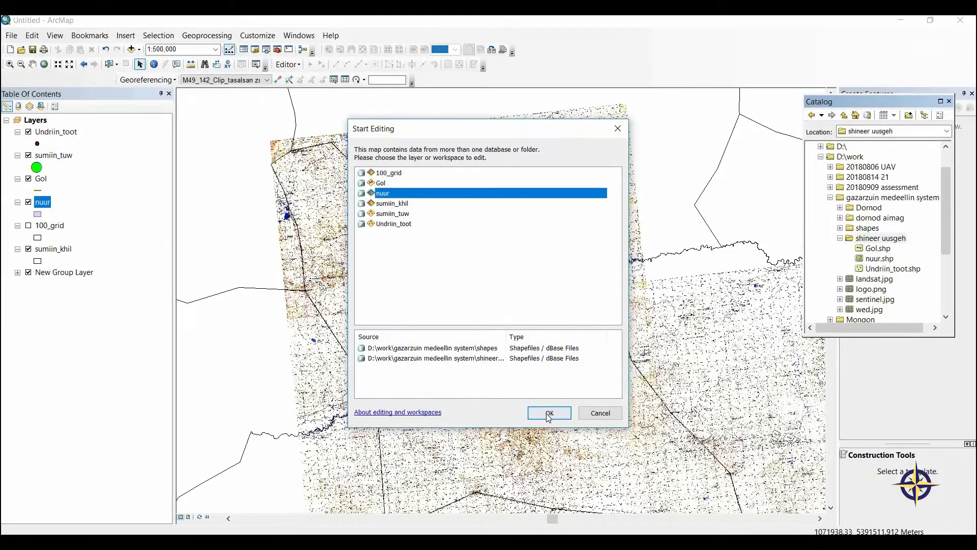
pyautogui.click(549, 413)
pyautogui.click(553, 413)
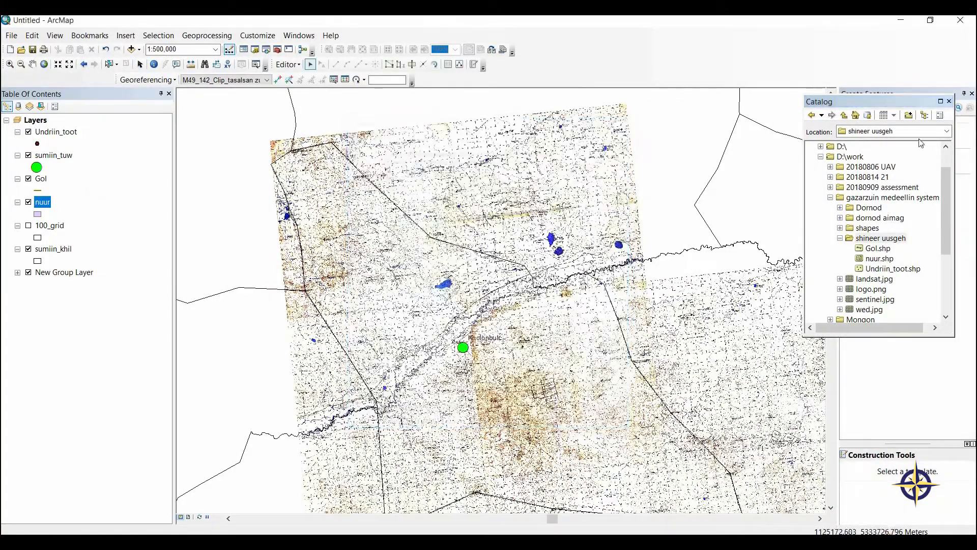
# Close the Catalog, choose the nuur feature template and place the first polygon vertex at the southwest tip of Эрээн нуур.
pyautogui.click(949, 101)
pyautogui.click(858, 162)
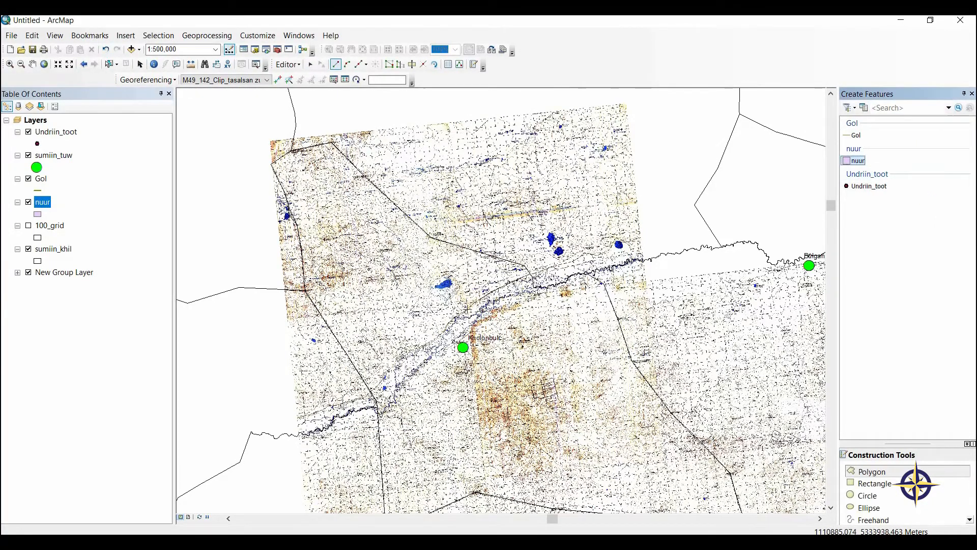
pyautogui.scroll(-5, 410, 277)
pyautogui.scroll(-3, 683, 404)
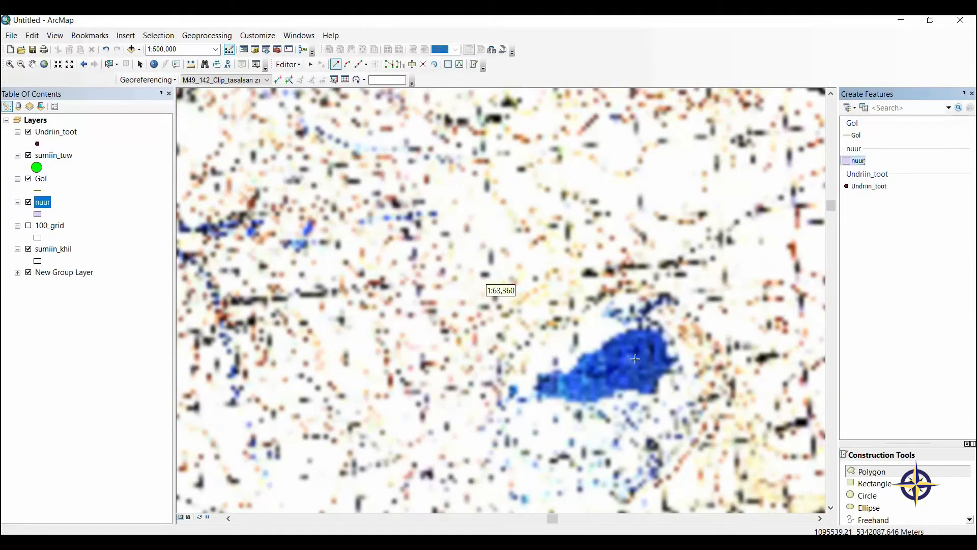
pyautogui.moveTo(628, 372); pyautogui.dragTo(469, 302)
pyautogui.scroll(-1, 469, 302)
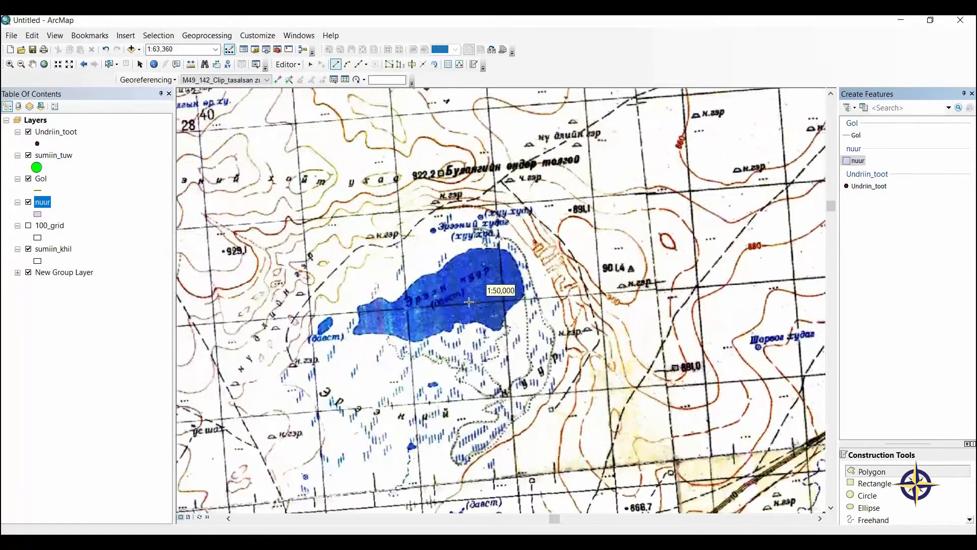
pyautogui.scroll(-2, 461, 310)
pyautogui.moveTo(388, 331); pyautogui.dragTo(485, 277)
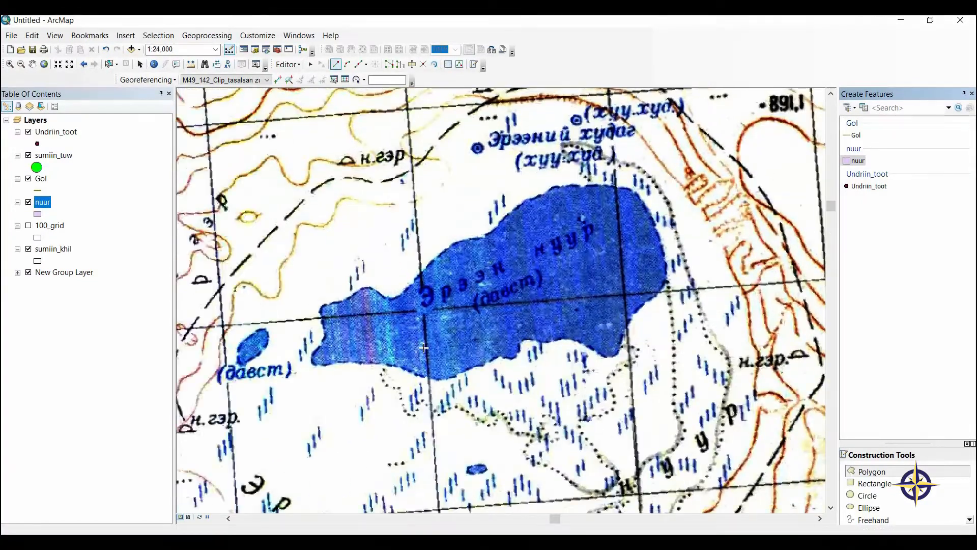
pyautogui.scroll(-1, 307, 338)
pyautogui.click(225, 384)
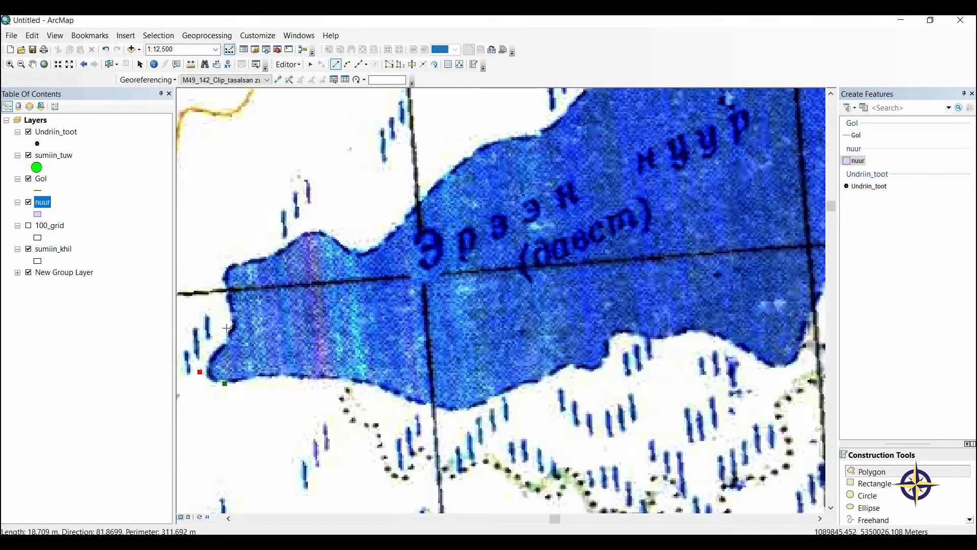
pyautogui.click(200, 372)
pyautogui.click(217, 348)
pyautogui.click(227, 329)
pyautogui.hotkey('ctrl', 'z')
pyautogui.hotkey('ctrl', 'z')
pyautogui.hotkey('ctrl', 'z')
# Trace the western end and northwest shore of Эрээн нуур with polygon vertices up to the bend above the lake's name.
pyautogui.click(211, 377)
pyautogui.click(210, 358)
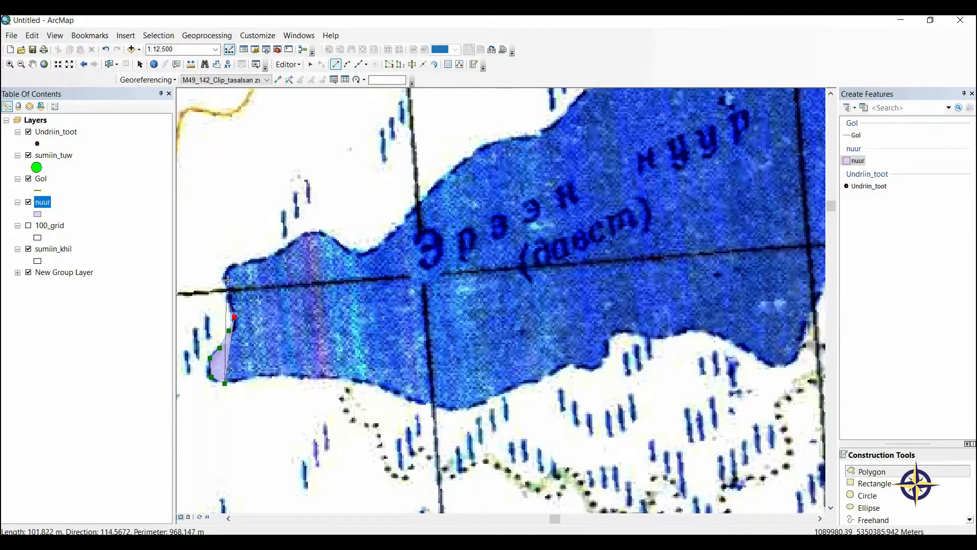
pyautogui.click(264, 260)
pyautogui.click(283, 251)
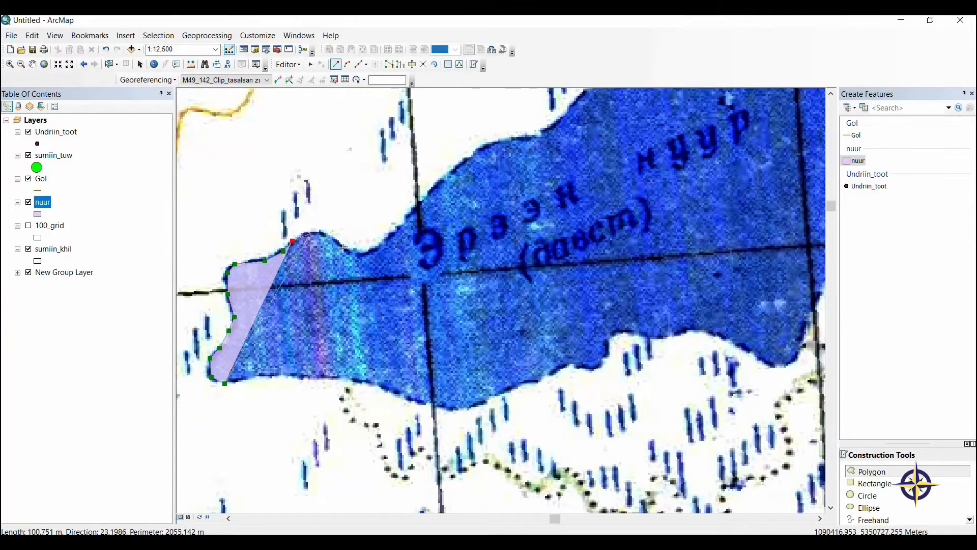
pyautogui.click(313, 233)
pyautogui.click(335, 241)
pyautogui.click(346, 251)
pyautogui.click(369, 249)
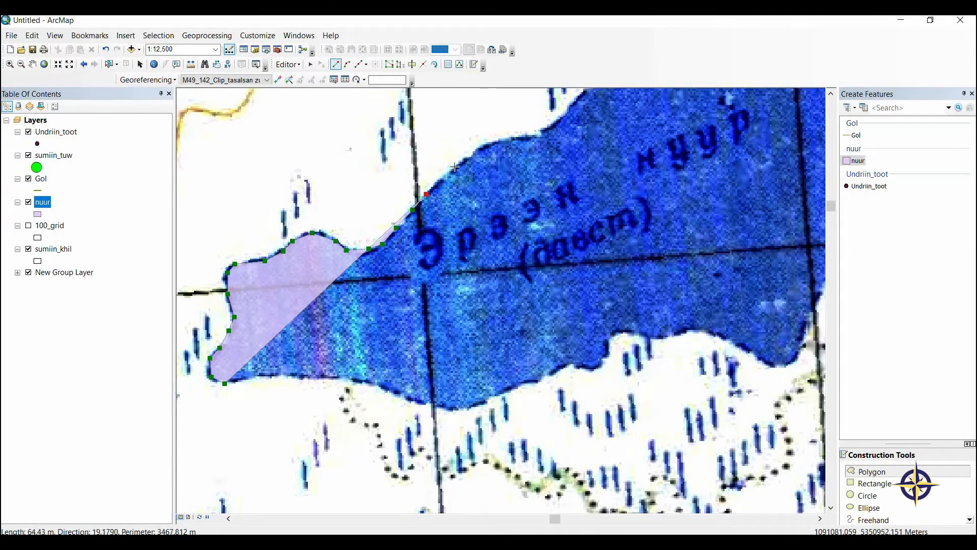
pyautogui.click(525, 135)
pyautogui.click(542, 135)
# Continue the polygon outline along the northern shore of Эрээн нуур to just before the vertical grid line.
pyautogui.moveTo(509, 174); pyautogui.dragTo(354, 346)
pyautogui.scroll(-2, 421, 280)
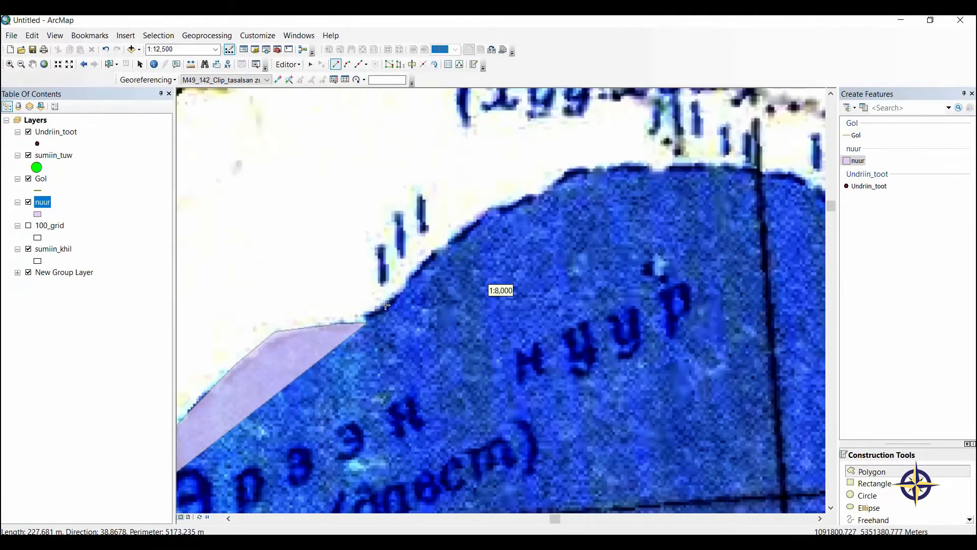
pyautogui.click(427, 269)
pyautogui.click(460, 230)
pyautogui.click(510, 206)
pyautogui.click(543, 192)
pyautogui.click(562, 180)
pyautogui.click(610, 167)
pyautogui.click(690, 169)
# Continue the outline around the northeast corner of Эрээн нуур and down the upper part of its eastern shore.
pyautogui.moveTo(733, 170); pyautogui.dragTo(448, 161)
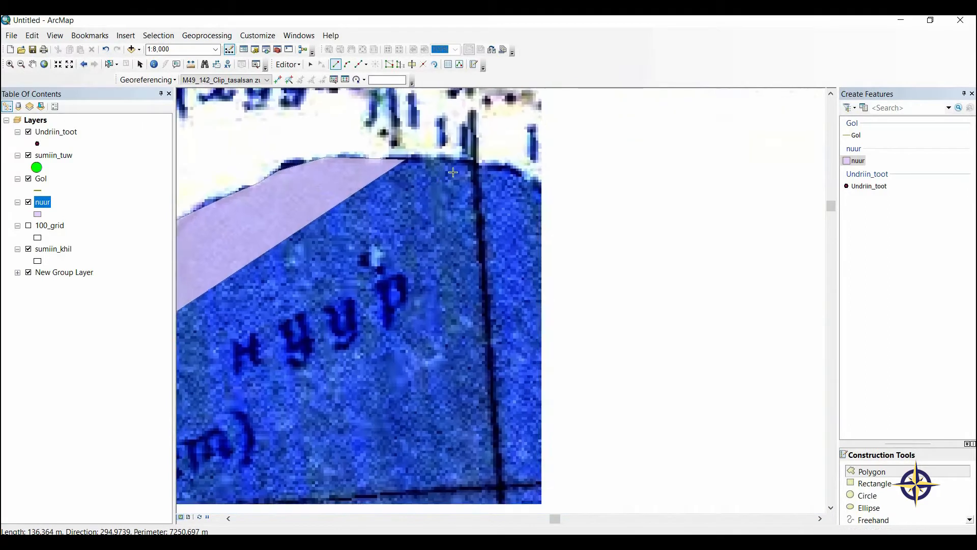
pyautogui.click(469, 159)
pyautogui.click(511, 169)
pyautogui.click(542, 185)
pyautogui.click(570, 227)
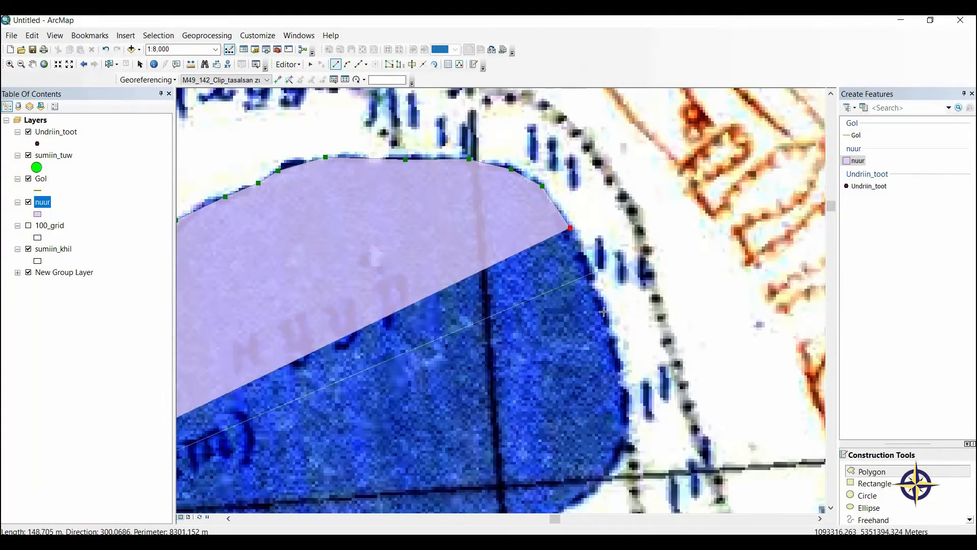
pyautogui.click(593, 267)
pyautogui.click(619, 346)
# Trace the lower eastern shore of Эрээн нуур southwest to the start of the southeastern lobe.
pyautogui.moveTo(621, 438); pyautogui.dragTo(690, 214)
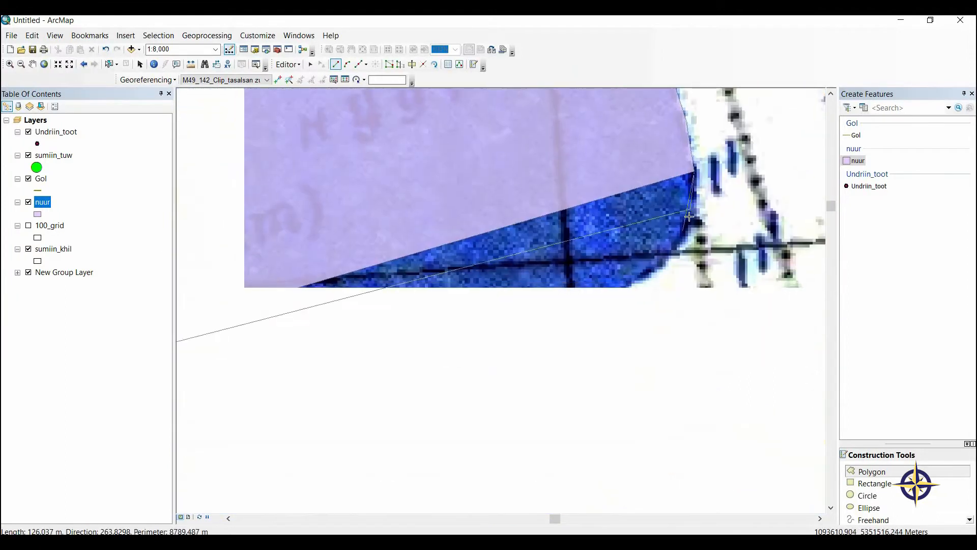
pyautogui.click(695, 171)
pyautogui.click(691, 208)
pyautogui.click(681, 244)
pyautogui.click(645, 283)
pyautogui.click(603, 312)
pyautogui.click(584, 343)
pyautogui.click(569, 375)
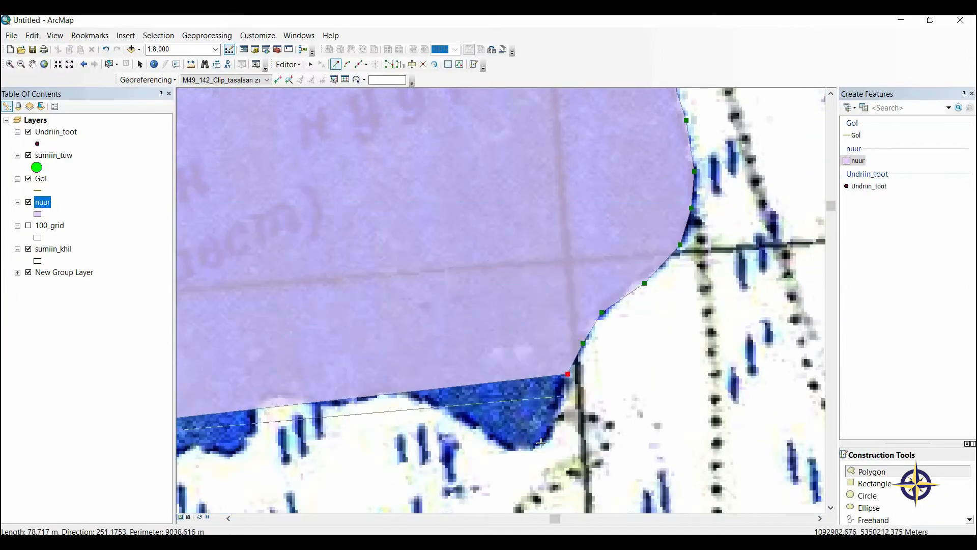
# Outline the southeastern lobe of Эрээн нуур and the shore just west of it.
pyautogui.click(556, 408)
pyautogui.click(544, 442)
pyautogui.click(518, 448)
pyautogui.click(505, 448)
pyautogui.click(476, 432)
pyautogui.click(452, 418)
pyautogui.click(438, 408)
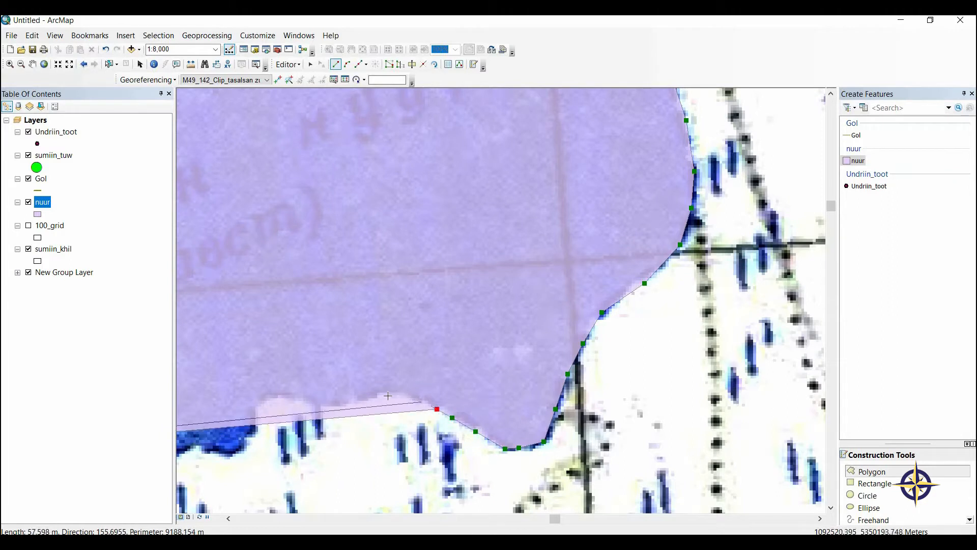
pyautogui.click(417, 401)
pyautogui.click(389, 395)
# Trace the middle of the southern shore of Эрээн нуур around the small notch beside the marsh symbols.
pyautogui.moveTo(555, 268); pyautogui.dragTo(731, 127)
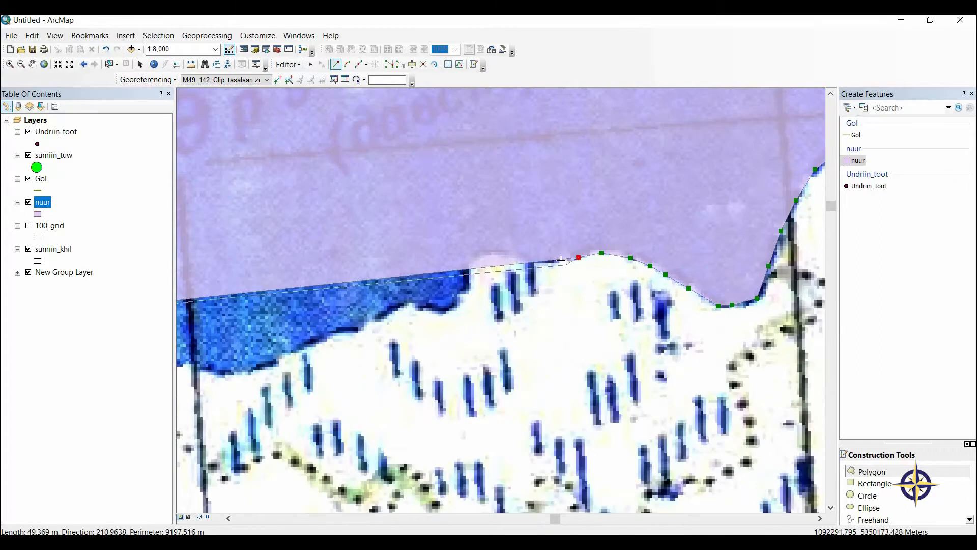
pyautogui.click(519, 254)
pyautogui.click(485, 255)
pyautogui.click(467, 266)
pyautogui.click(462, 282)
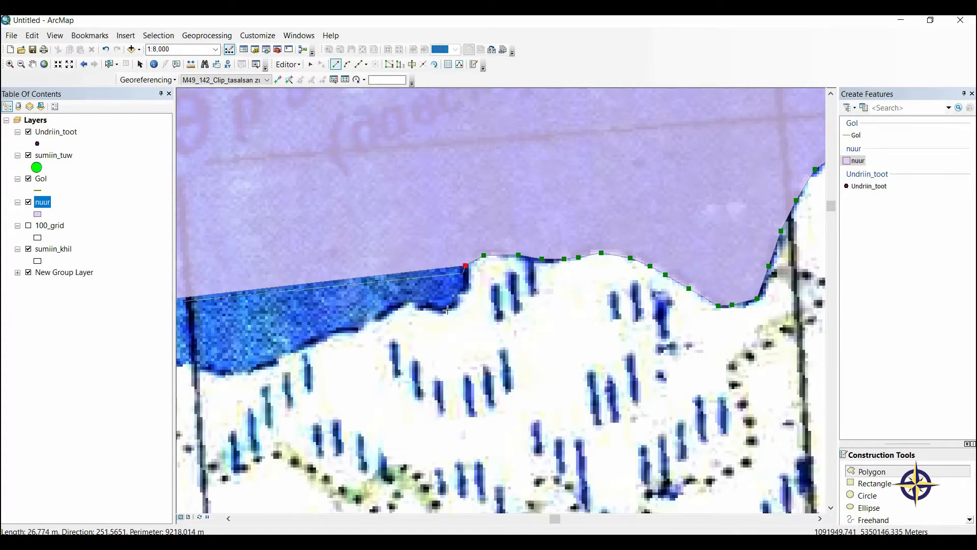
pyautogui.click(454, 304)
pyautogui.click(438, 311)
pyautogui.click(412, 304)
# Trace the remaining southern shore of Эрээн нуур westward to the starting vertex and finish the lake polygon.
pyautogui.moveTo(336, 334); pyautogui.dragTo(506, 289)
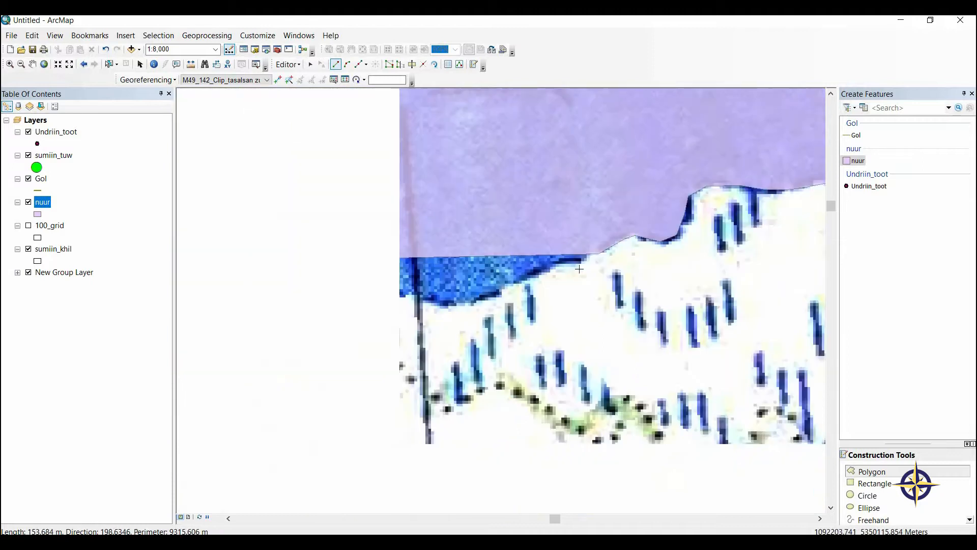
pyautogui.click(537, 273)
pyautogui.click(480, 298)
pyautogui.click(452, 307)
pyautogui.click(399, 297)
pyautogui.moveTo(377, 292); pyautogui.dragTo(632, 285)
pyautogui.click(621, 276)
pyautogui.click(582, 263)
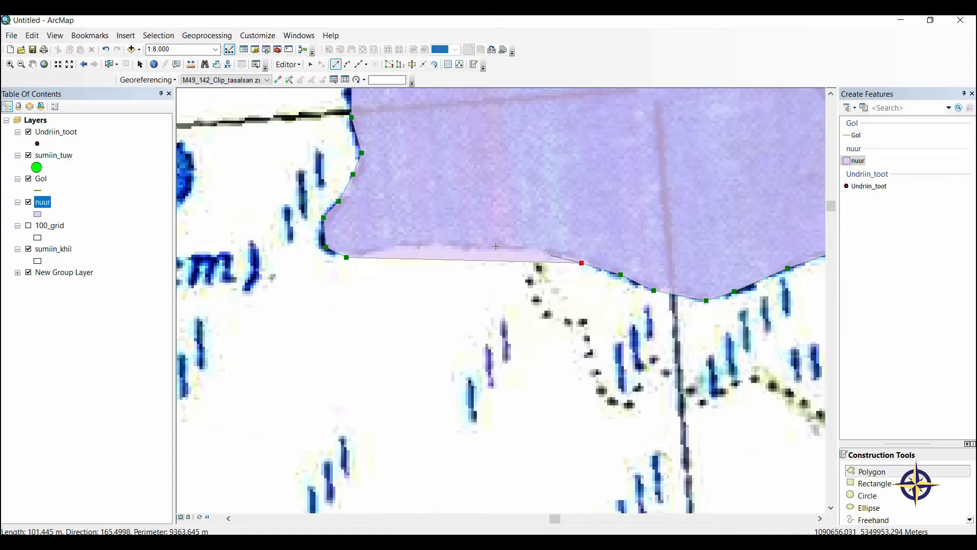
pyautogui.click(546, 254)
pyautogui.click(498, 247)
pyautogui.click(447, 243)
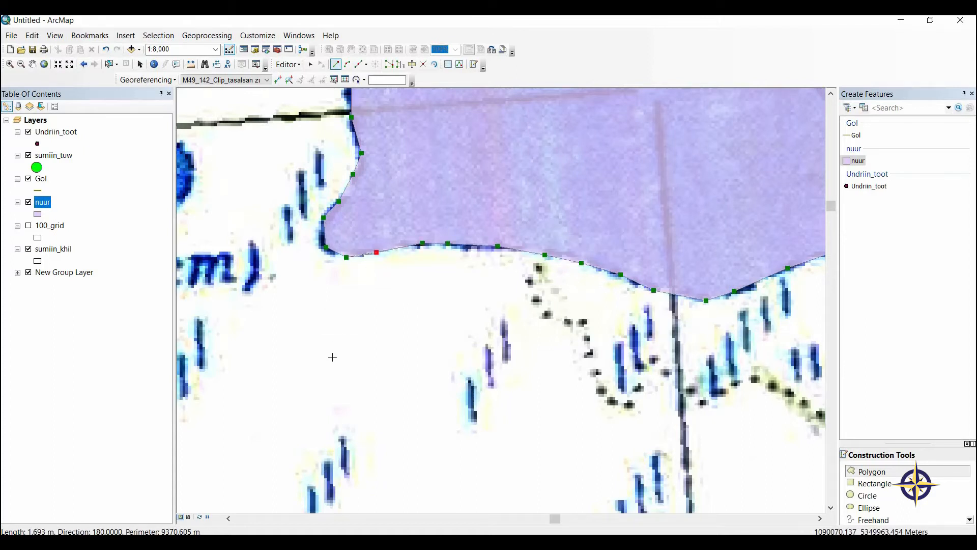
# Start a nuur polygon on the eastern side of Балтгайн нуур and trace its southern shore around to the southwest.
pyautogui.scroll(5, 332, 357)
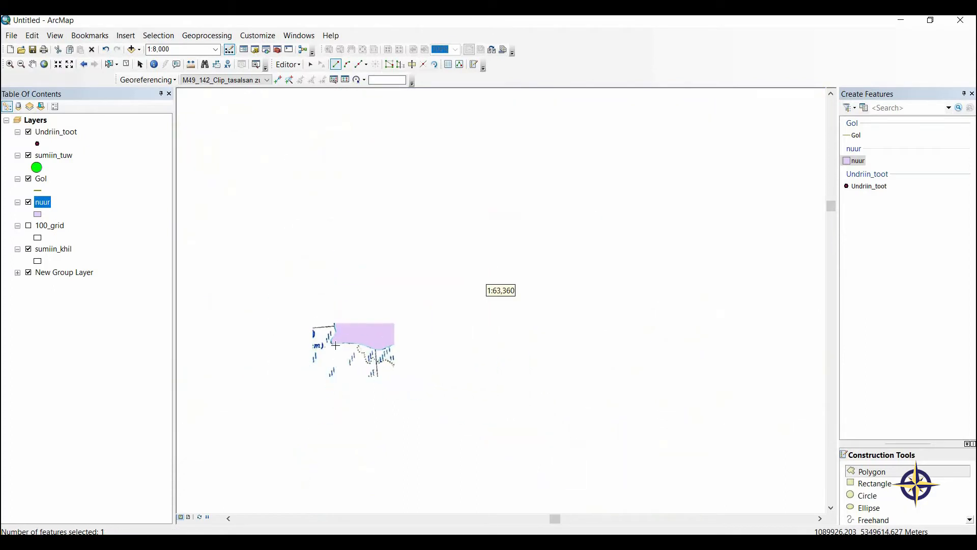
pyautogui.scroll(3, 425, 266)
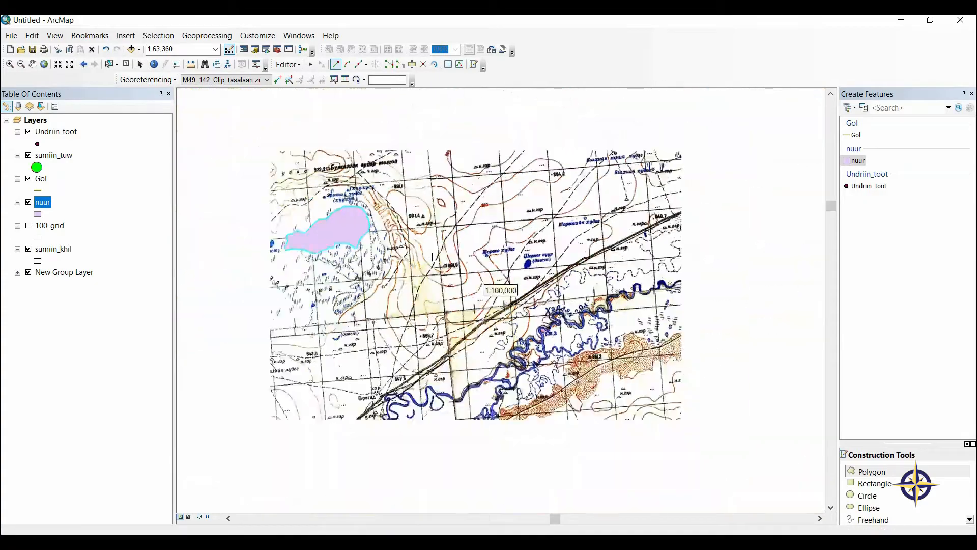
pyautogui.moveTo(336, 369); pyautogui.dragTo(579, 253)
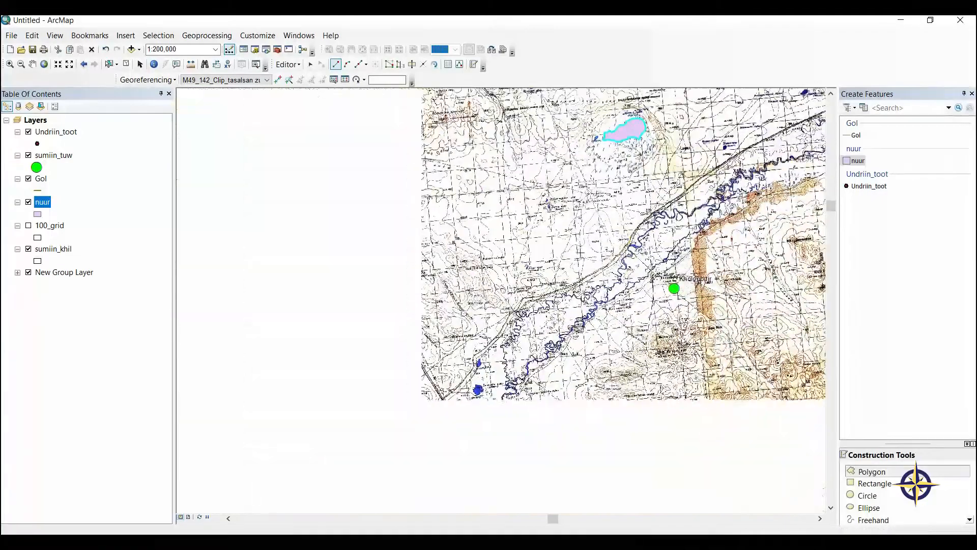
pyautogui.scroll(-3, 469, 413)
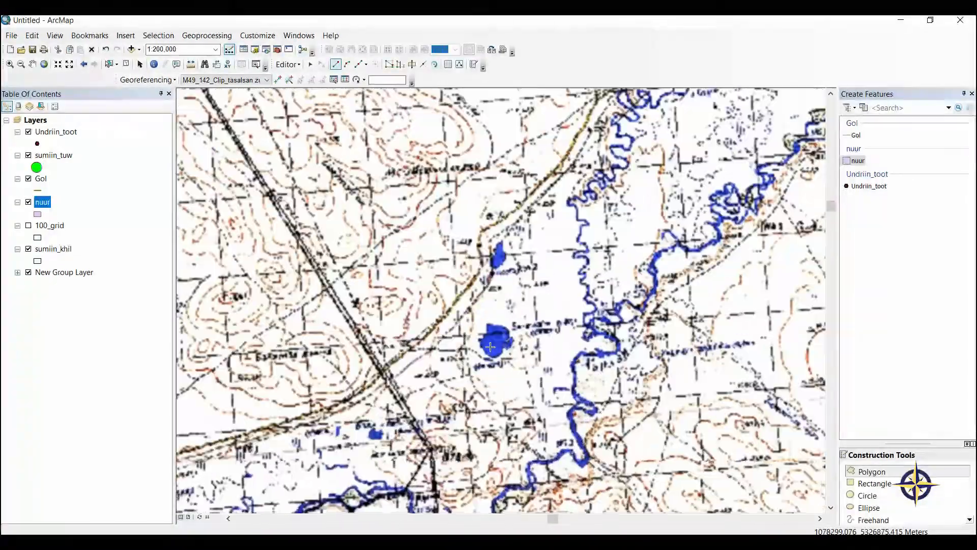
pyautogui.scroll(-5, 519, 346)
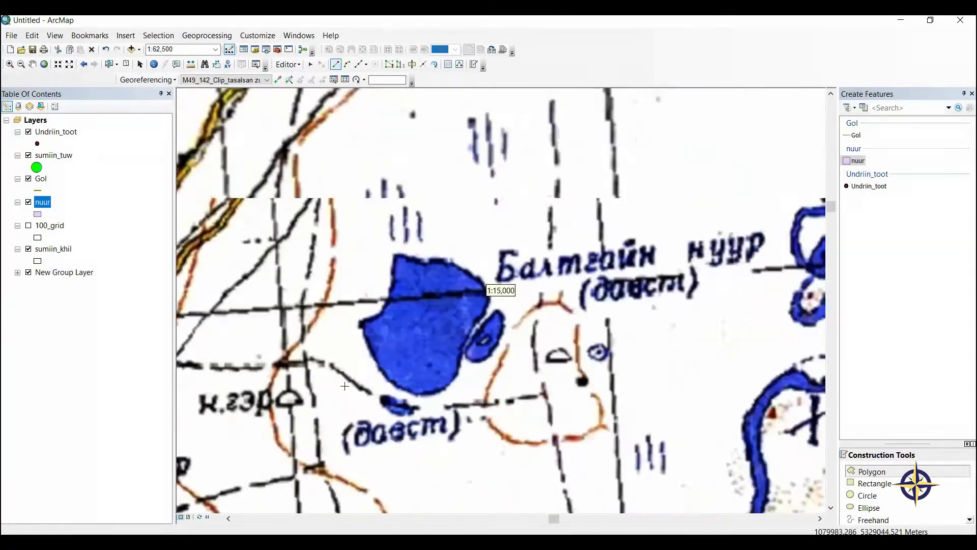
pyautogui.moveTo(275, 395); pyautogui.dragTo(357, 371)
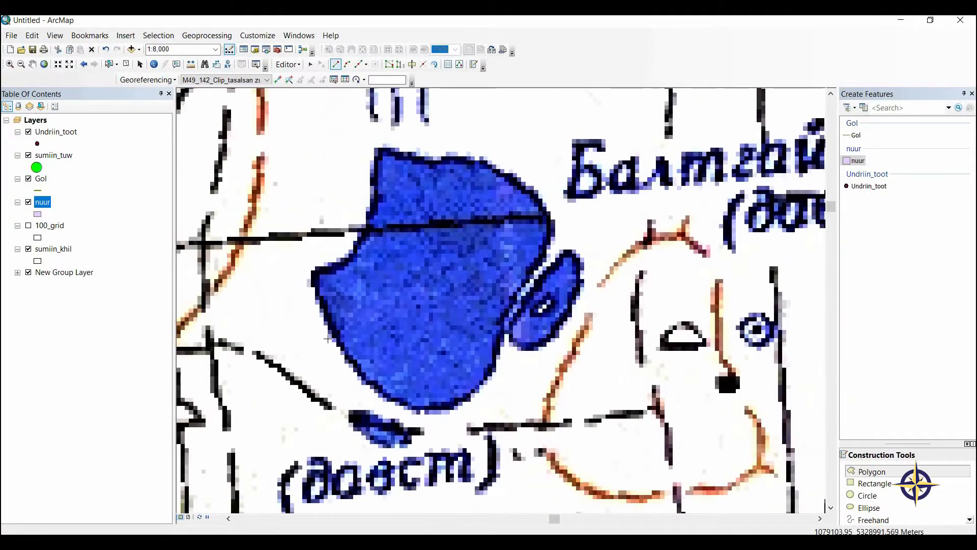
pyautogui.scroll(-1, 326, 352)
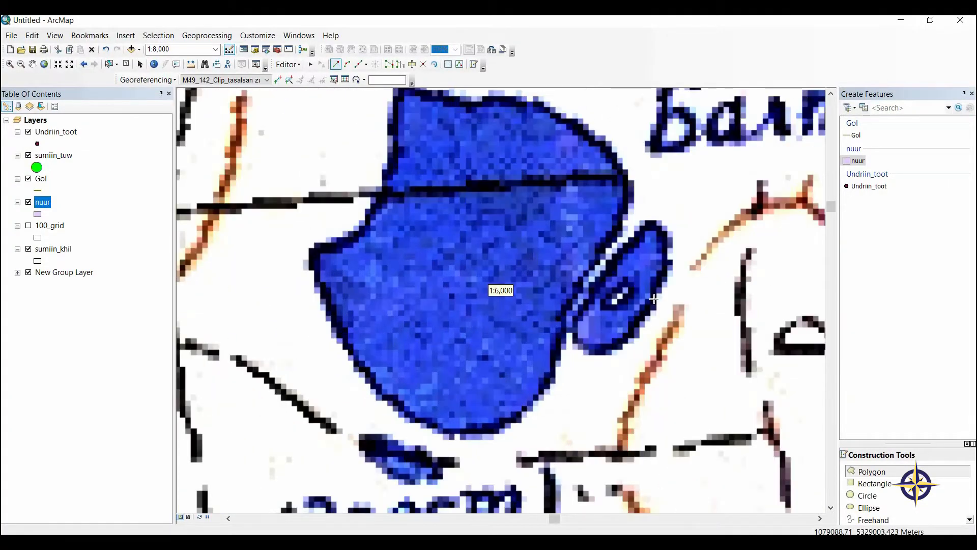
pyautogui.click(523, 414)
pyautogui.click(495, 429)
pyautogui.click(470, 434)
pyautogui.click(430, 428)
pyautogui.click(399, 418)
pyautogui.click(377, 400)
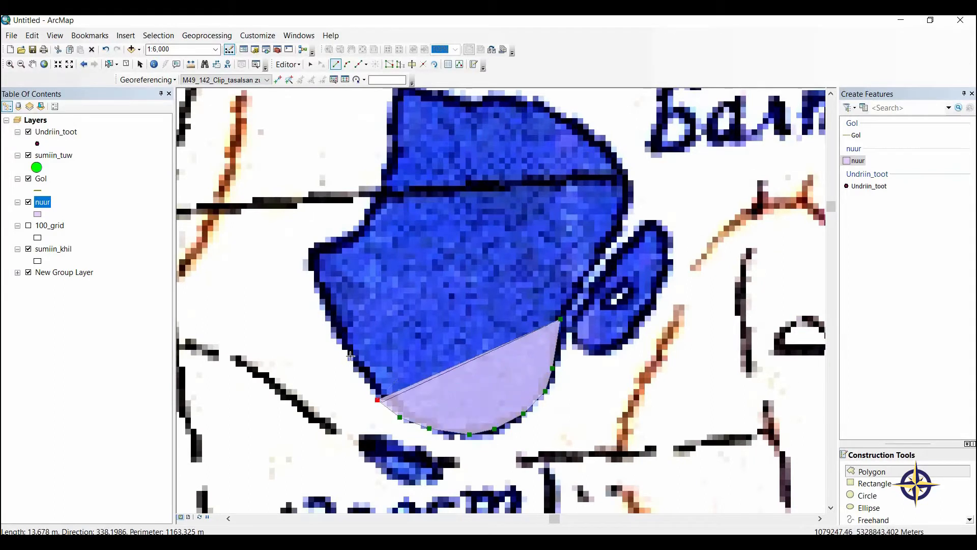
# Trace the western shore of Балтгайн нуур northward around its pointed western corner and across the grid line.
pyautogui.click(348, 351)
pyautogui.click(329, 325)
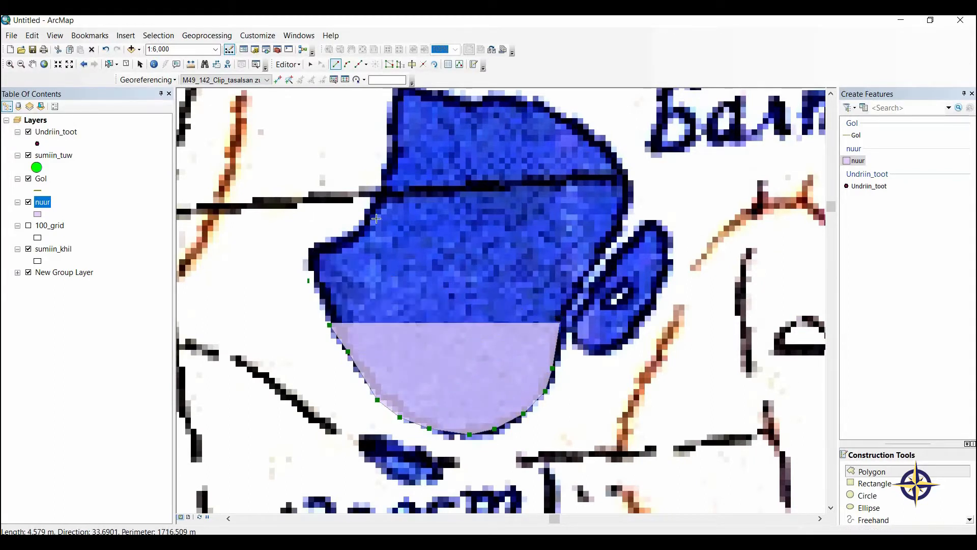
pyautogui.click(317, 300)
pyautogui.click(309, 281)
pyautogui.click(313, 256)
pyautogui.click(332, 246)
pyautogui.click(356, 233)
pyautogui.click(381, 187)
pyautogui.click(388, 151)
# Trace the northwestern corner and northern shore of Балтгайн нуур eastward.
pyautogui.moveTo(395, 132); pyautogui.dragTo(337, 275)
pyautogui.click(341, 255)
pyautogui.click(340, 237)
pyautogui.click(346, 229)
pyautogui.click(374, 232)
pyautogui.click(399, 240)
pyautogui.click(454, 239)
pyautogui.click(482, 245)
pyautogui.click(525, 266)
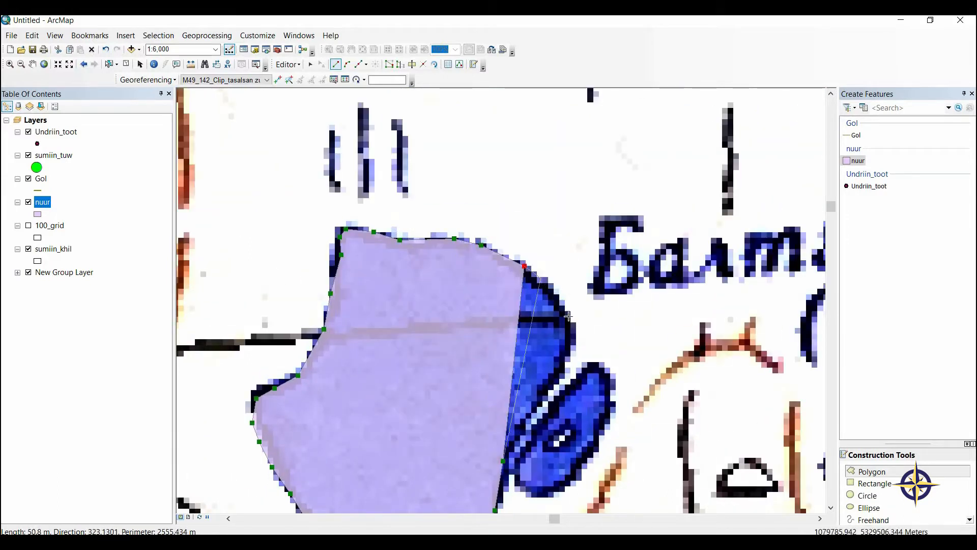
# Trace the northeastern and eastern shore of Балтгайн нуур back toward the starting vertex and finish the lake polygon.
pyautogui.click(548, 285)
pyautogui.click(564, 307)
pyautogui.click(573, 329)
pyautogui.click(570, 351)
pyautogui.click(552, 380)
pyautogui.click(528, 414)
pyautogui.press('F2')
# Digitize the small oval lake just east of Балтгайн нуур as a separate nuur polygon.
pyautogui.moveTo(542, 440); pyautogui.dragTo(370, 179)
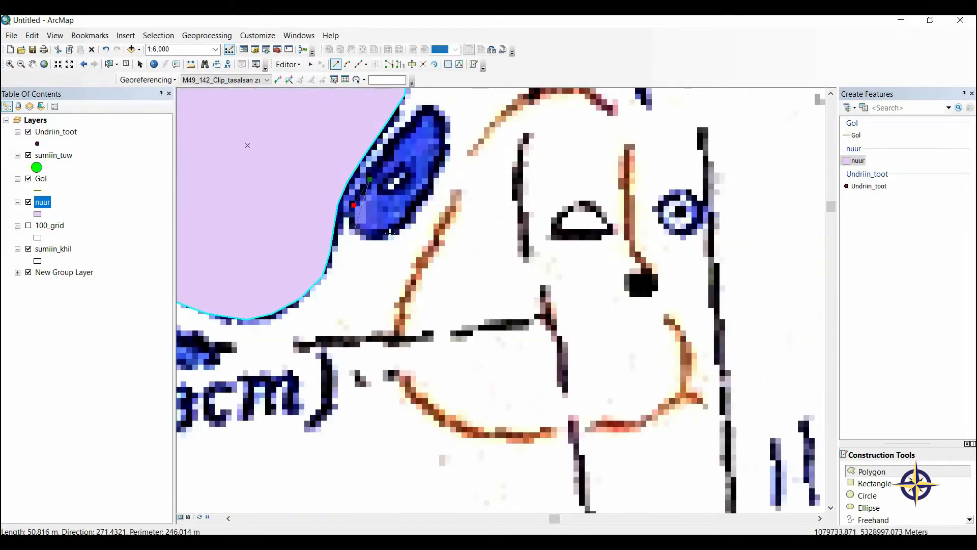
pyautogui.click(389, 234)
pyautogui.click(403, 222)
pyautogui.click(418, 200)
pyautogui.click(438, 123)
pyautogui.click(422, 112)
pyautogui.click(404, 131)
pyautogui.press('F2')
# Start a polygon at the northern tip of the lake north of Балтгайн нуур and trace its western shore southward.
pyautogui.scroll(5, 503, 280)
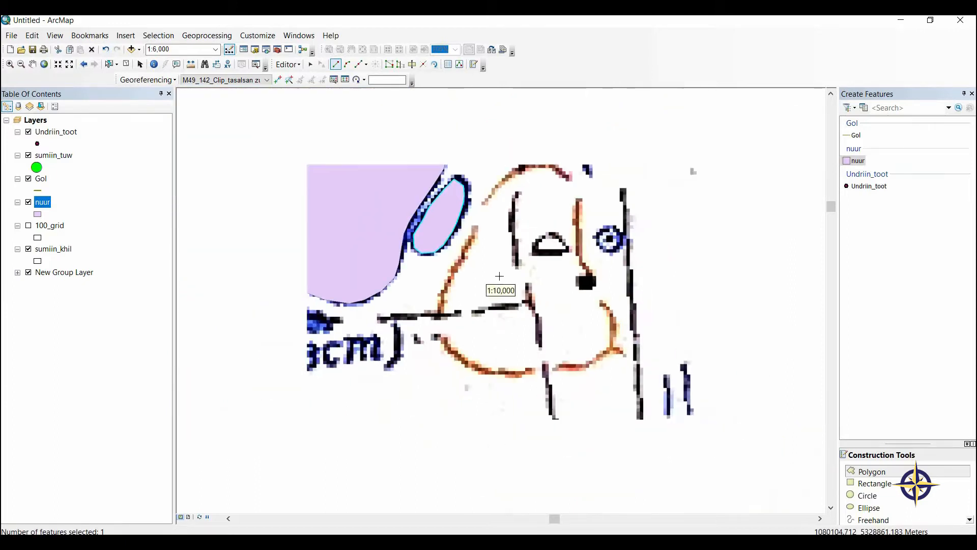
pyautogui.moveTo(449, 330); pyautogui.dragTo(259, 336)
pyautogui.moveTo(246, 149); pyautogui.dragTo(454, 364)
pyautogui.scroll(-1, 484, 305)
pyautogui.scroll(-4, 484, 304)
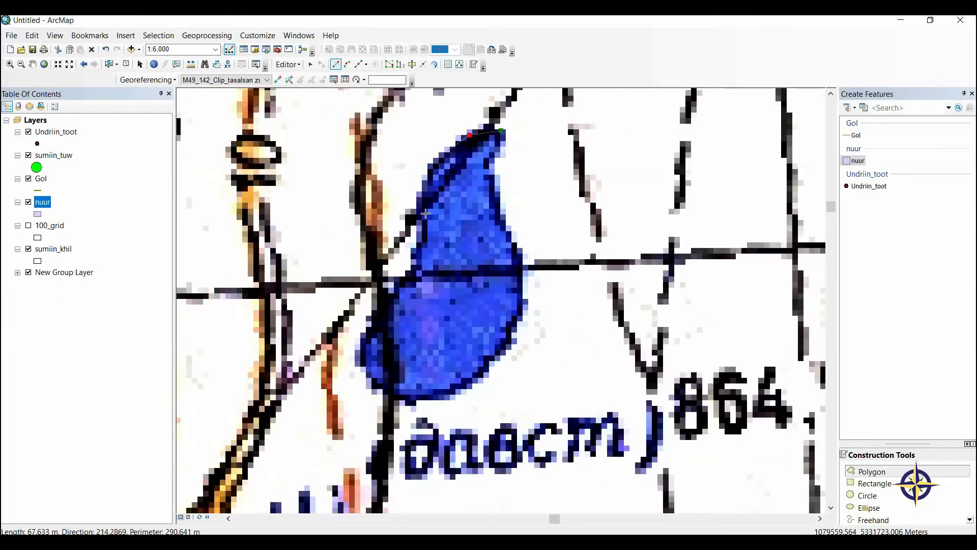
pyautogui.click(446, 152)
pyautogui.click(428, 180)
pyautogui.click(425, 210)
pyautogui.click(420, 251)
pyautogui.click(398, 294)
pyautogui.click(379, 314)
pyautogui.click(363, 344)
pyautogui.click(361, 367)
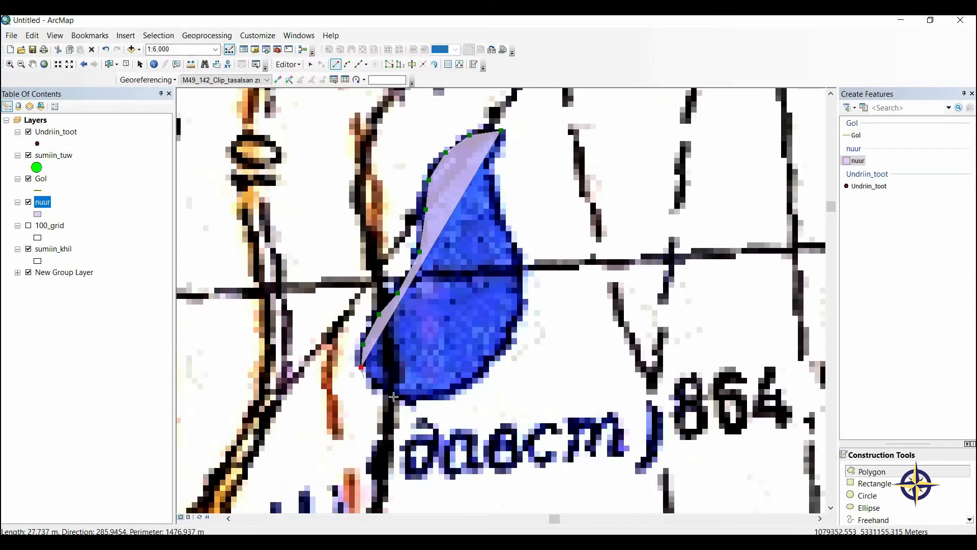
# Trace the southern and eastern shores of the lake beside the 864 label up to its northern tip and finish the polygon.
pyautogui.click(380, 396)
pyautogui.click(404, 398)
pyautogui.click(437, 395)
pyautogui.click(464, 389)
pyautogui.click(509, 355)
pyautogui.click(518, 333)
pyautogui.click(522, 304)
pyautogui.click(522, 278)
pyautogui.click(519, 249)
pyautogui.click(506, 227)
pyautogui.doubleClick(503, 148)
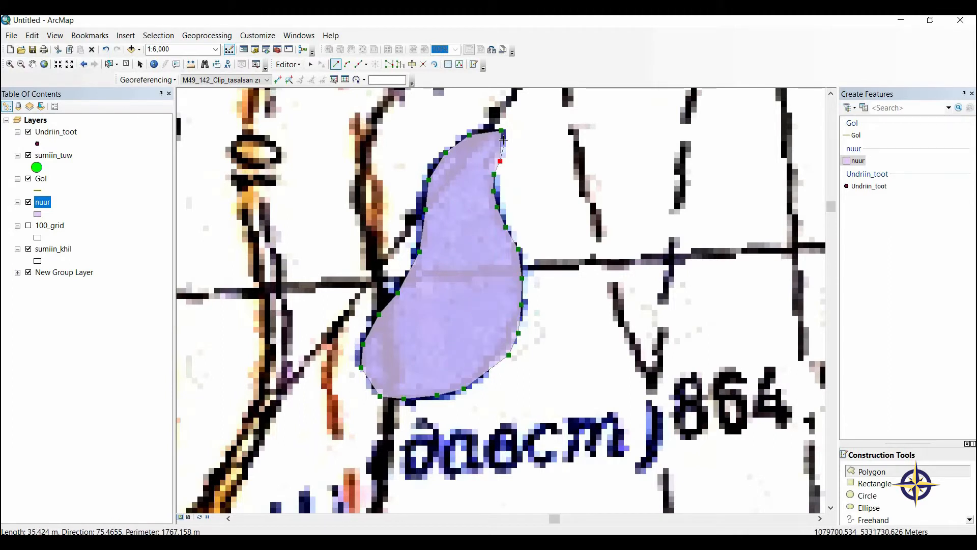
# End the edit session, keeping the digitized lake polygons.
pyautogui.scroll(3, 458, 244)
pyautogui.scroll(2, 439, 235)
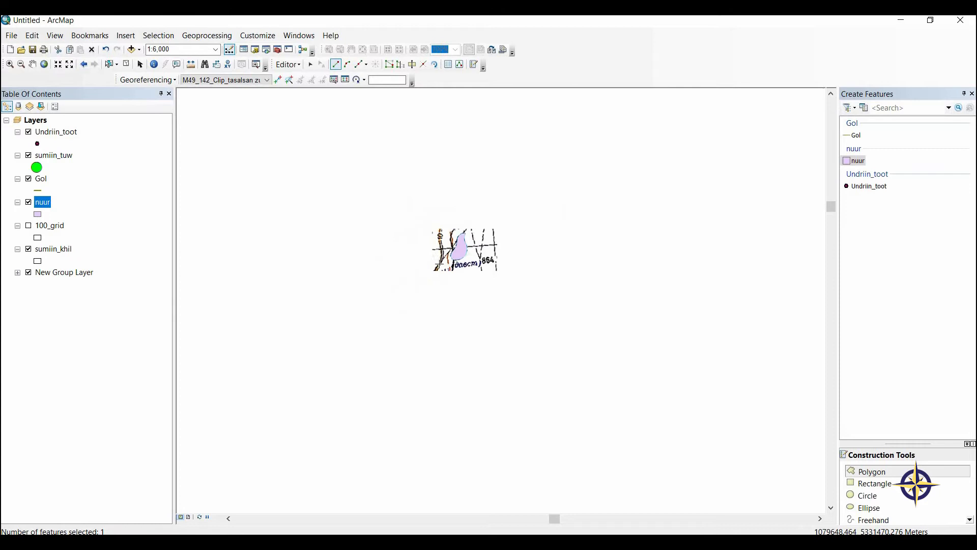
pyautogui.scroll(2, 458, 308)
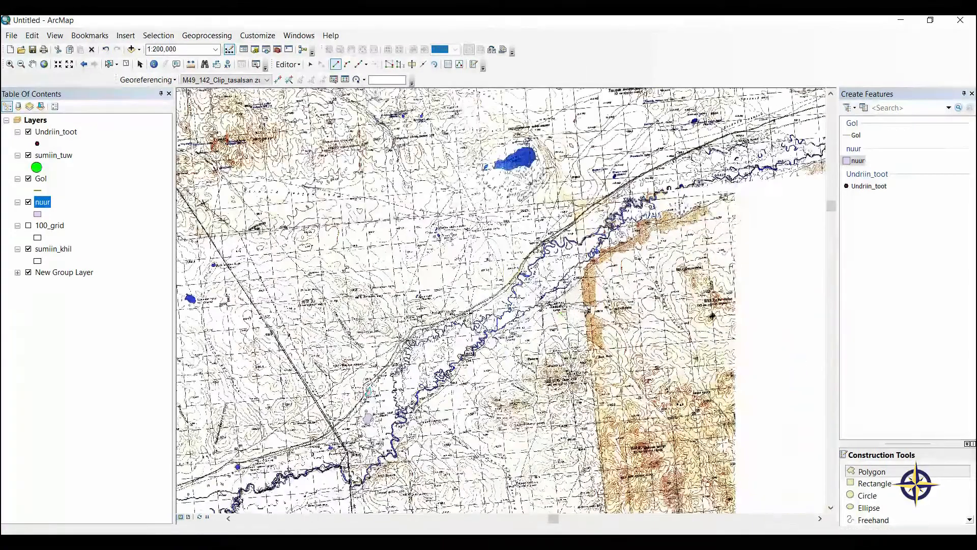
pyautogui.click(287, 64)
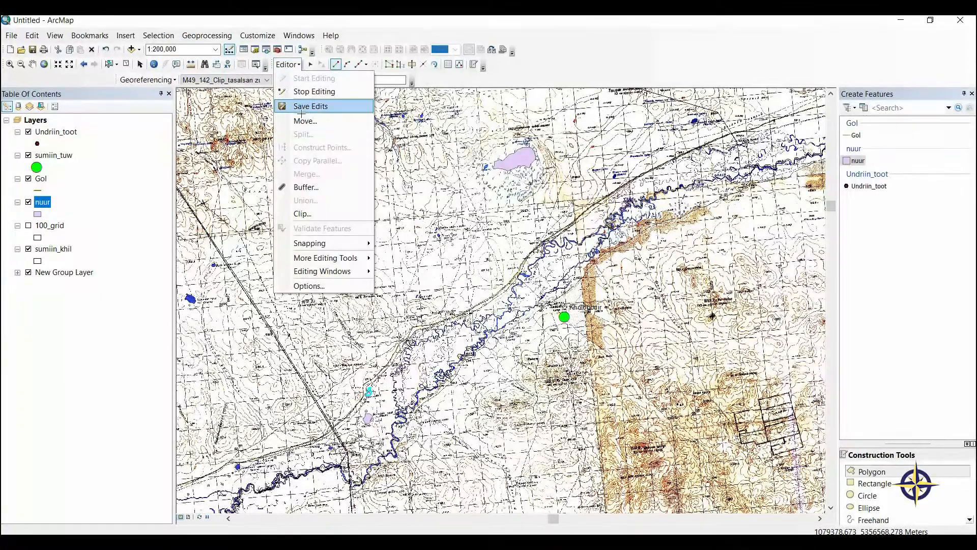
pyautogui.click(301, 99)
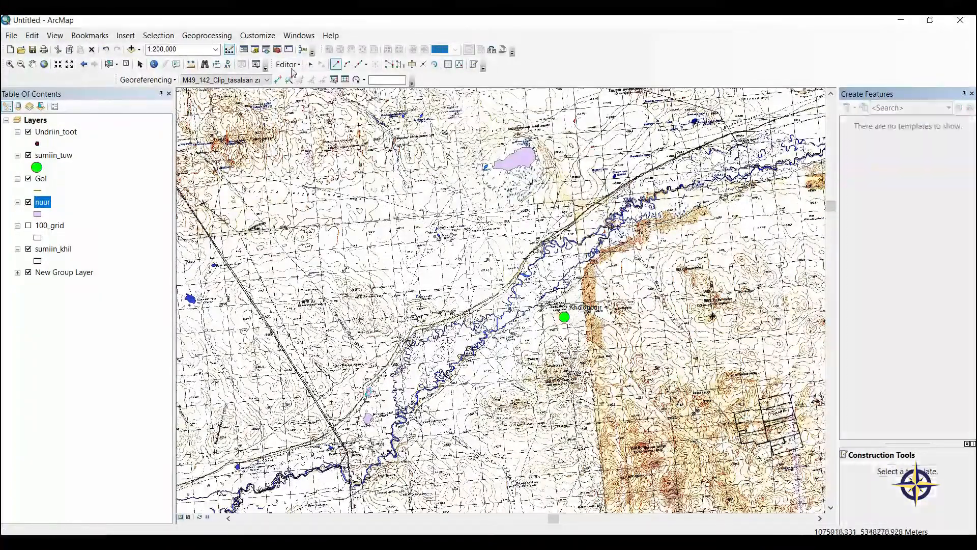
# Start a new edit session on the Gol layer.
pyautogui.click(288, 64)
pyautogui.click(313, 77)
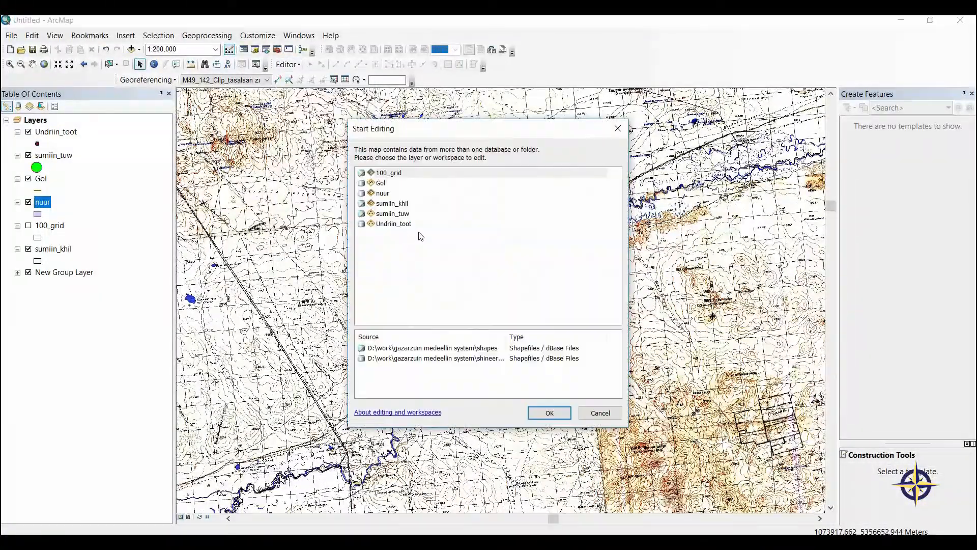
pyautogui.click(393, 205)
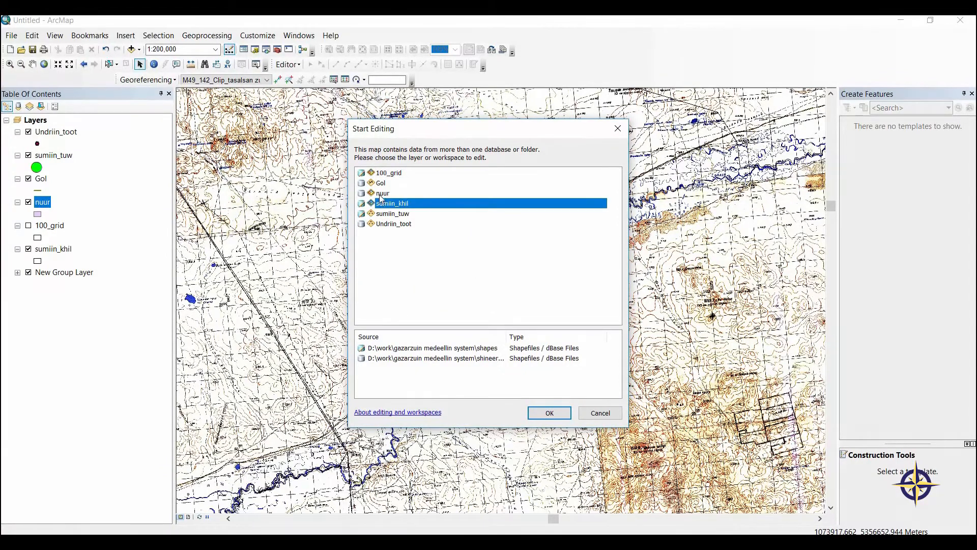
pyautogui.click(379, 198)
pyautogui.press('Up')
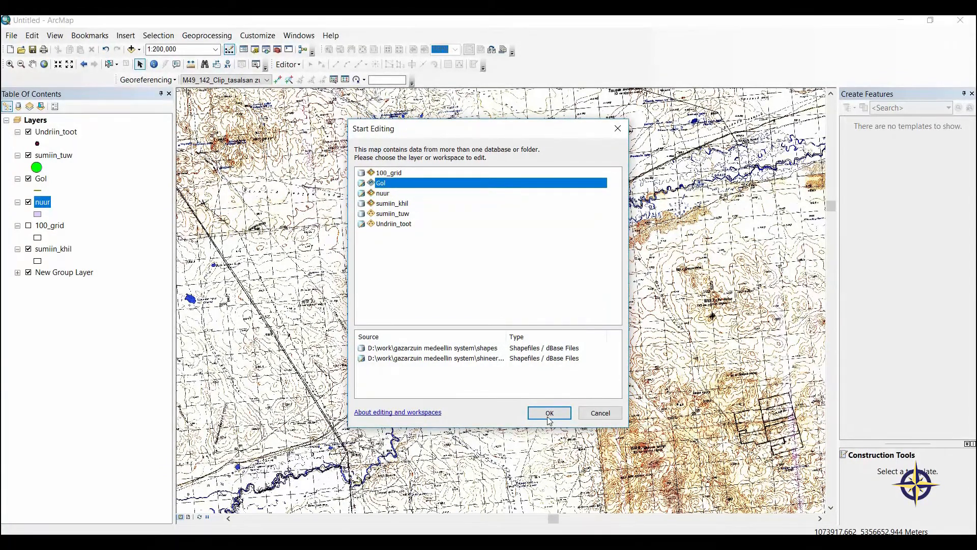
pyautogui.click(550, 413)
pyautogui.click(552, 412)
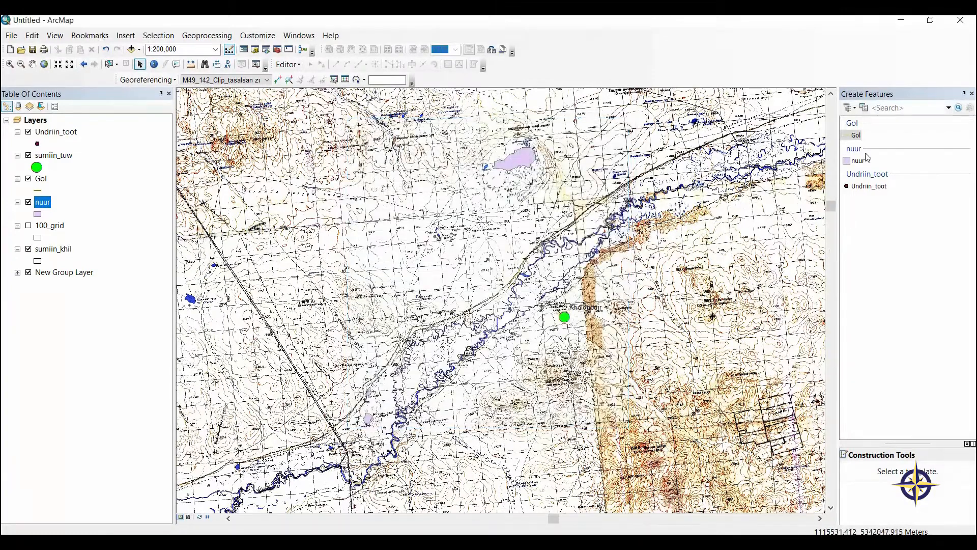
# Start a Gol line on Хэрлэн гол and trace the short north-south channel down to its junction with the main river.
pyautogui.click(858, 137)
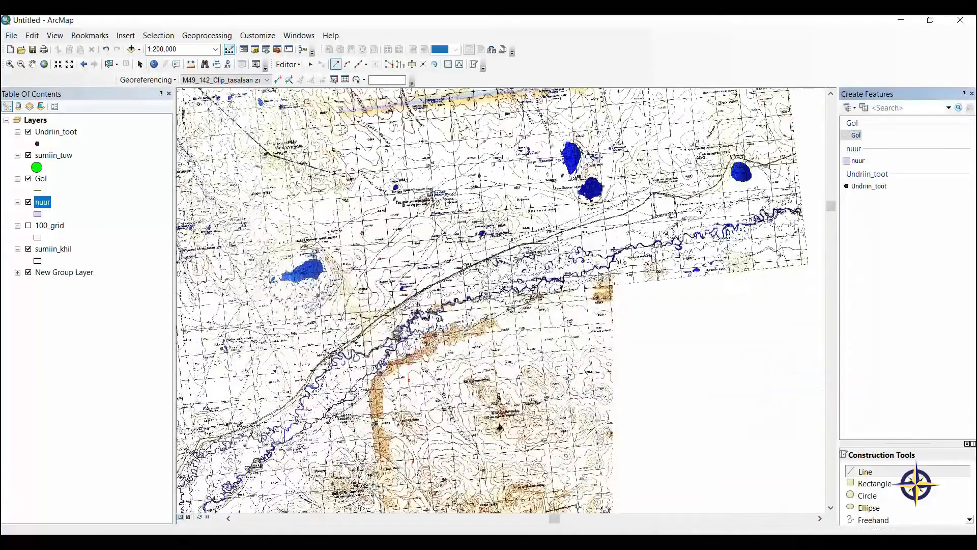
pyautogui.scroll(-5, 322, 334)
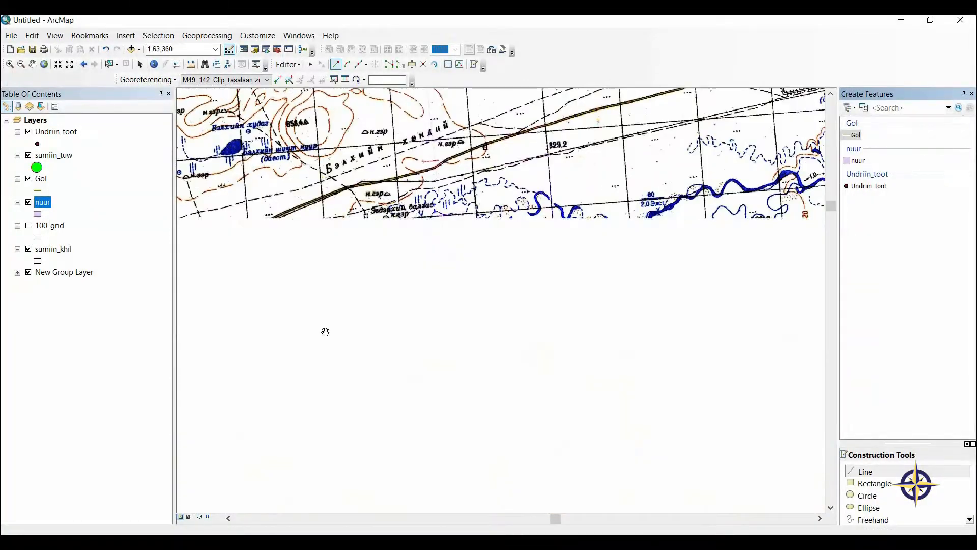
pyautogui.scroll(-4, 323, 334)
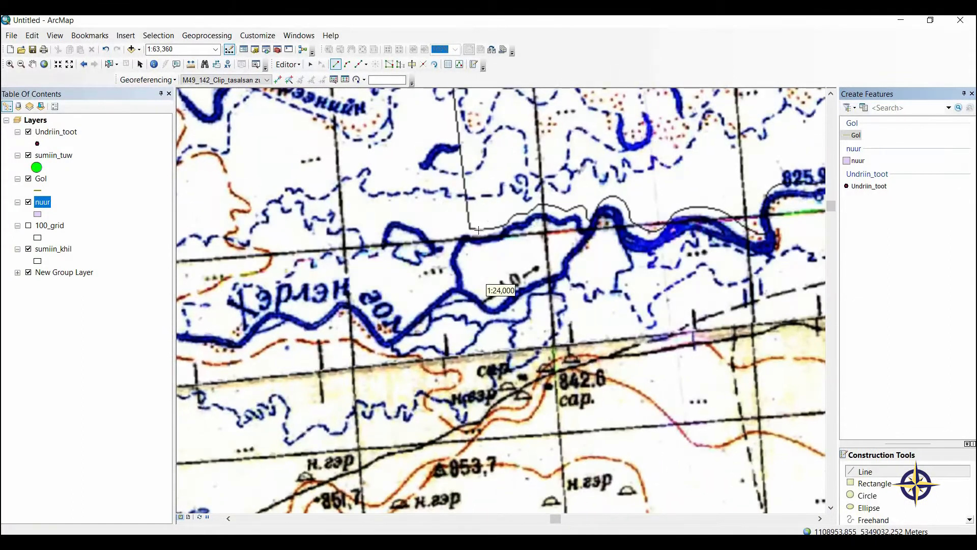
pyautogui.click(464, 243)
pyautogui.click(457, 258)
pyautogui.click(458, 272)
pyautogui.click(459, 283)
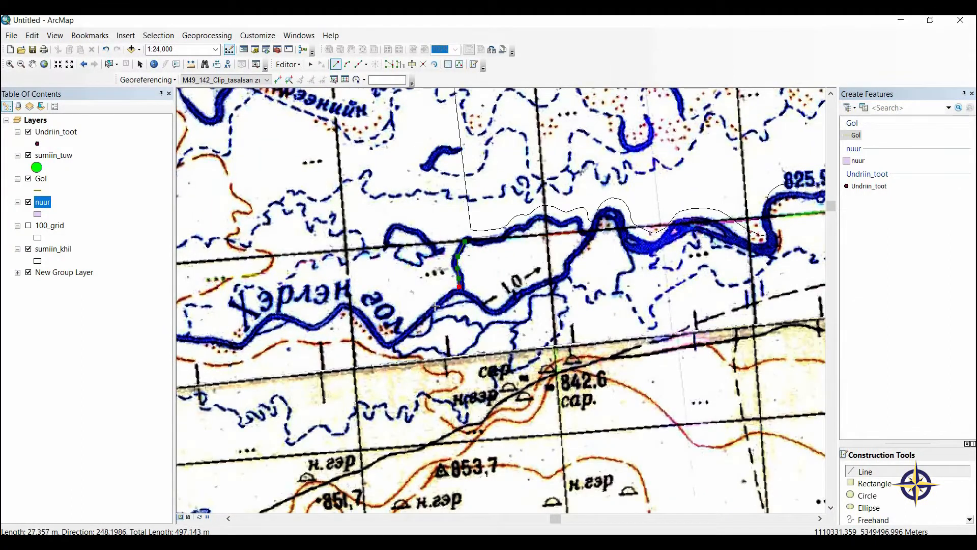
pyautogui.click(457, 290)
# Trace Хэрлэн гол westward from the channel junction through the bends beneath the river's name label.
pyautogui.scroll(-2, 437, 307)
pyautogui.scroll(-3, 446, 296)
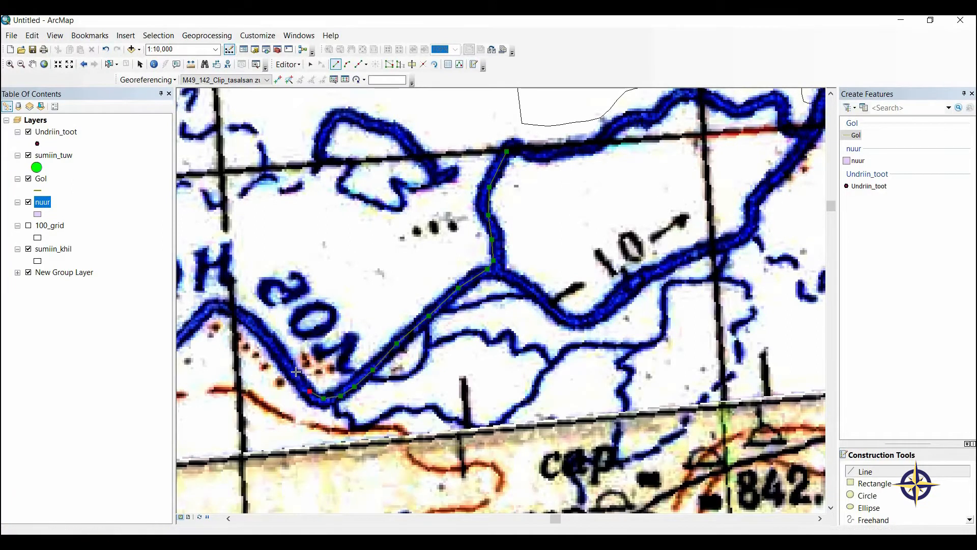
pyautogui.moveTo(640, 188); pyautogui.dragTo(645, 176)
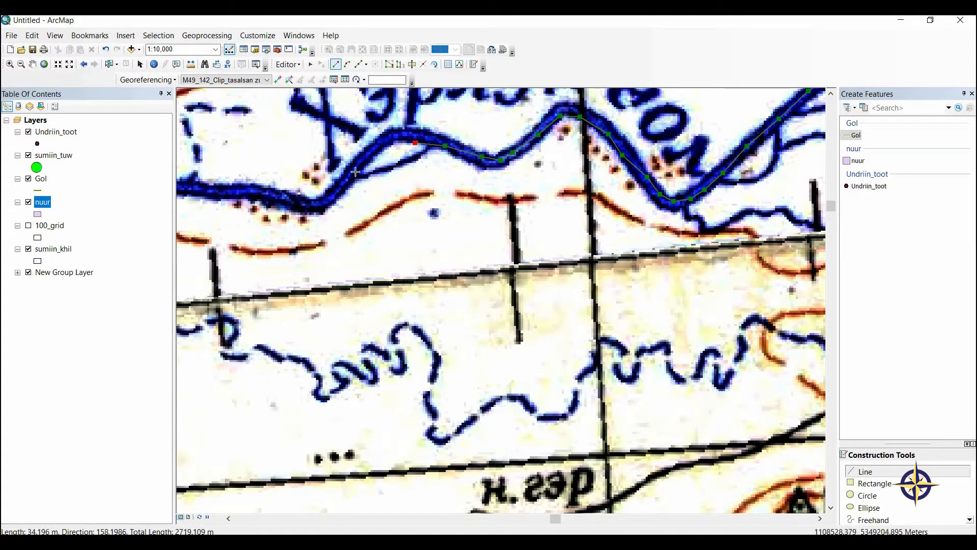
pyautogui.moveTo(340, 242); pyautogui.dragTo(559, 298)
pyautogui.click(558, 248)
pyautogui.click(512, 259)
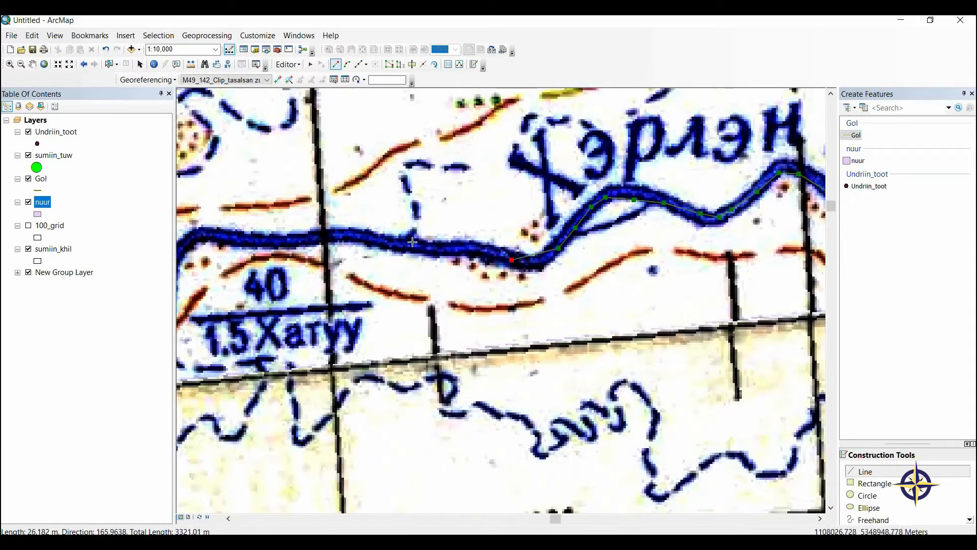
# Continue the Gol line west past the 40/1.5 Хатуу label and through the meanders along the map sheet seam.
pyautogui.click(337, 235)
pyautogui.moveTo(243, 237); pyautogui.dragTo(532, 206)
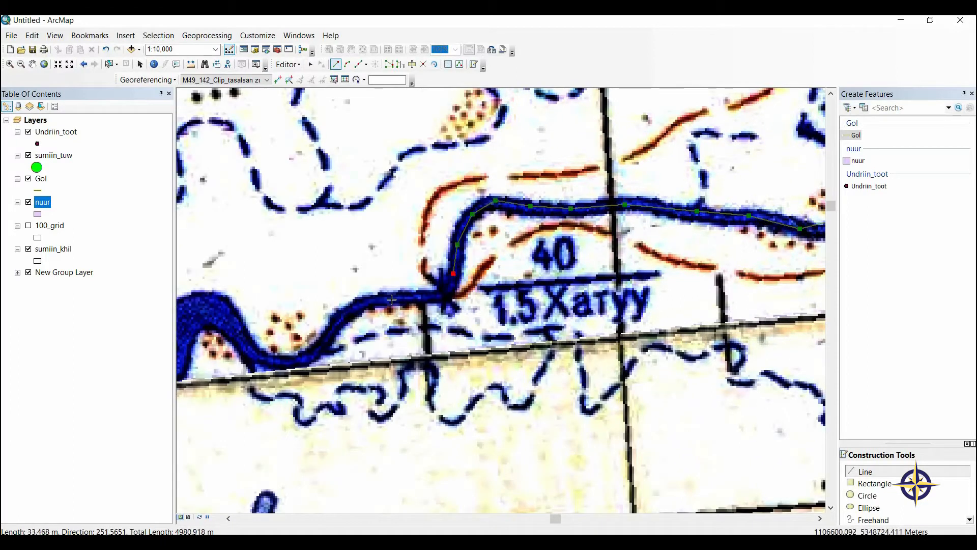
pyautogui.moveTo(616, 205); pyautogui.dragTo(898, 75)
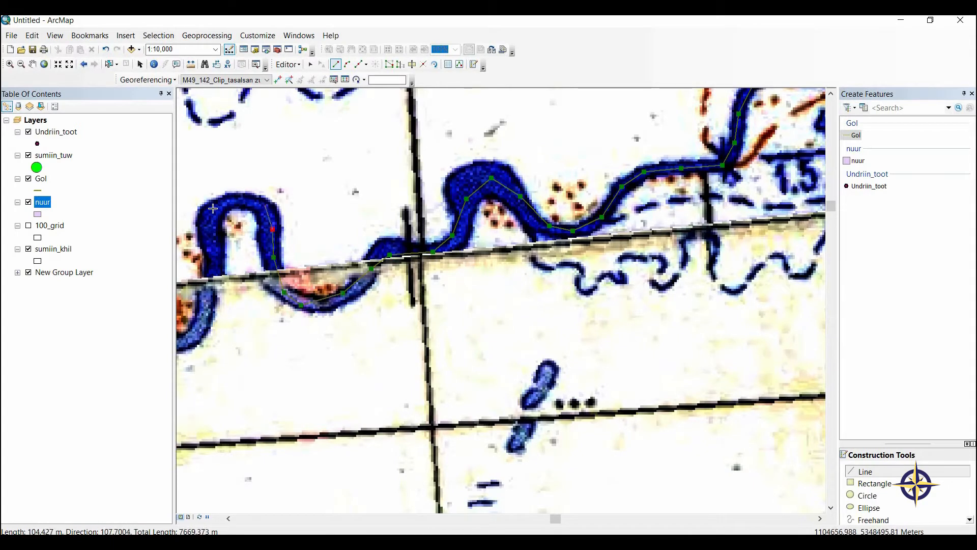
# Trace the remaining Хэрлэн гол meanders southwest past the 0.9 flow arrow to beyond the 838,3 elevation mark and finish the Gol line.
pyautogui.moveTo(231, 326); pyautogui.dragTo(602, 255)
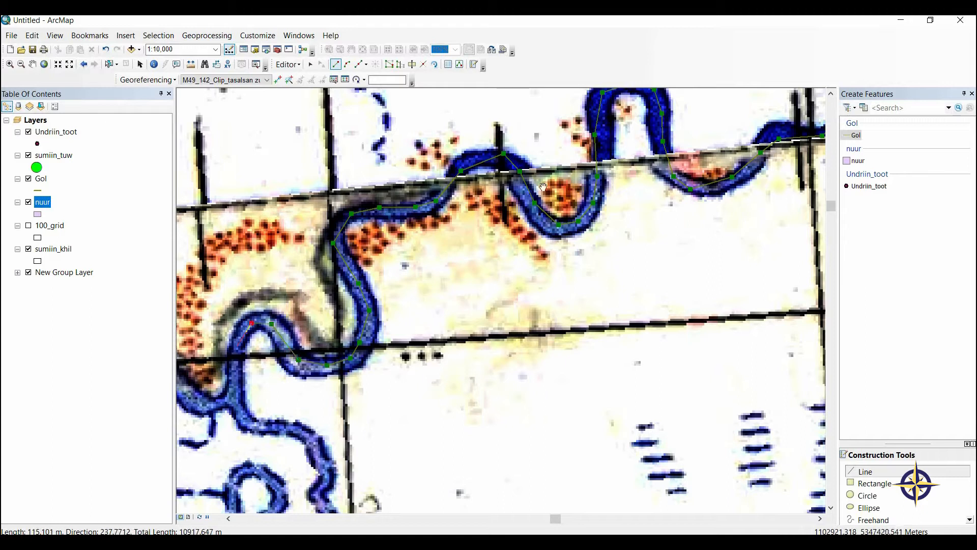
pyautogui.moveTo(543, 186); pyautogui.dragTo(837, 28)
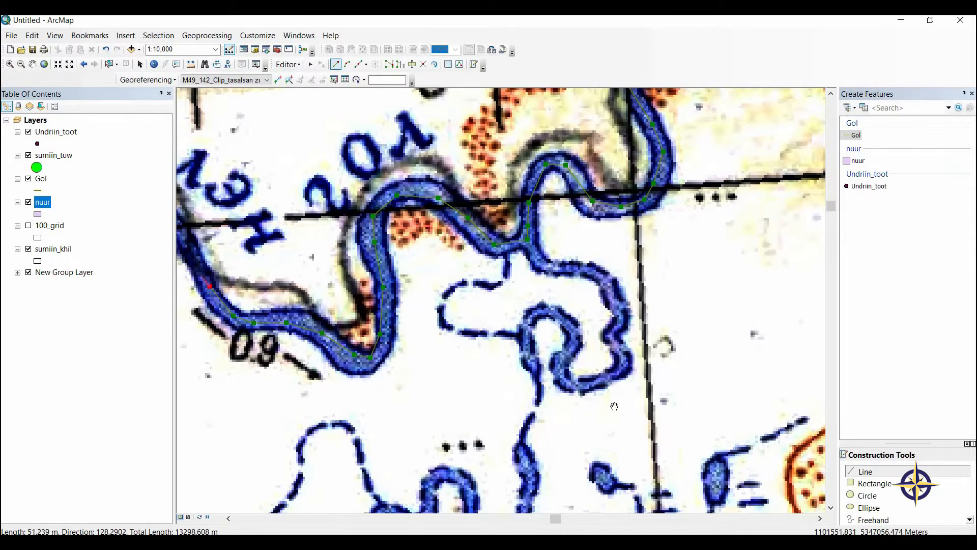
pyautogui.moveTo(614, 407); pyautogui.dragTo(617, 384)
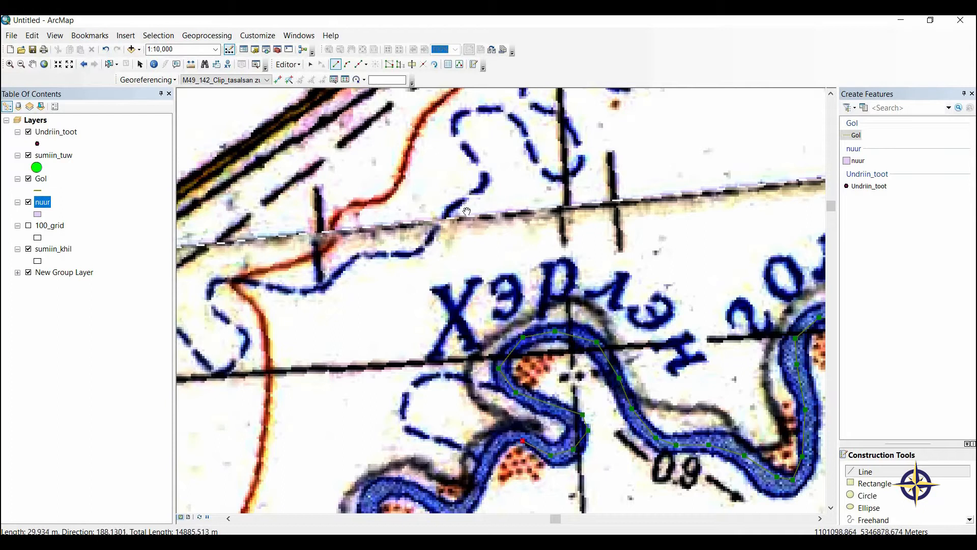
pyautogui.moveTo(470, 498); pyautogui.dragTo(434, 260)
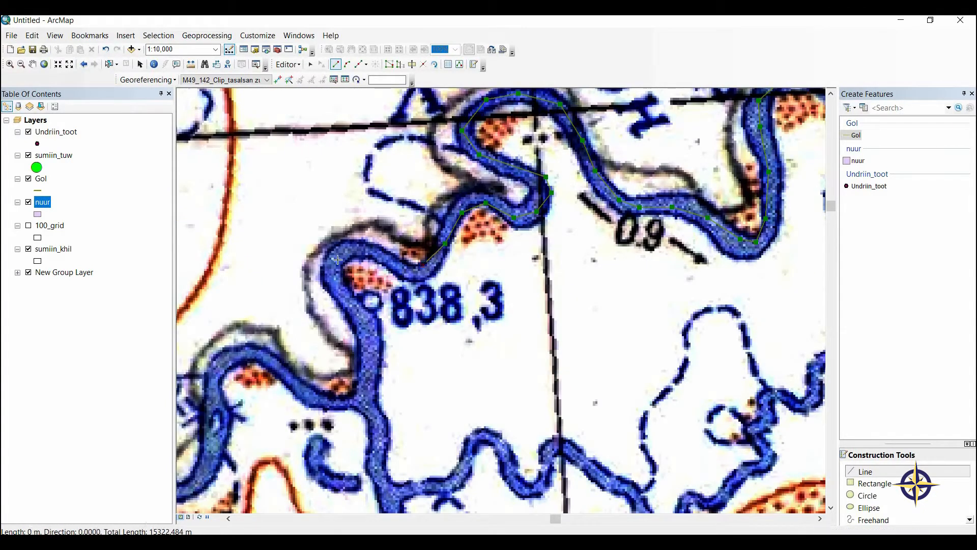
pyautogui.doubleClick(339, 395)
# Symbolize the Gol layer with a blue line of width 2.
pyautogui.scroll(5, 341, 397)
pyautogui.scroll(3, 341, 379)
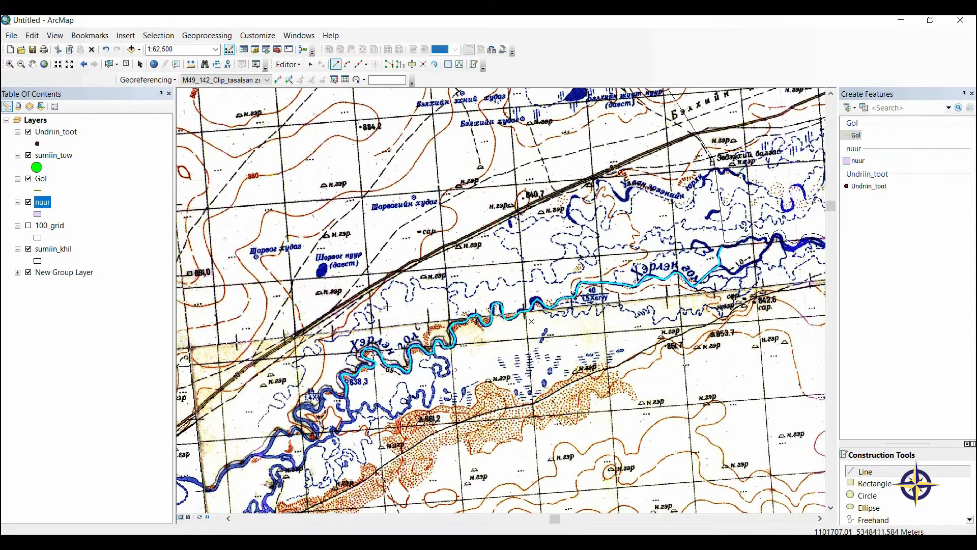
pyautogui.scroll(1, 388, 306)
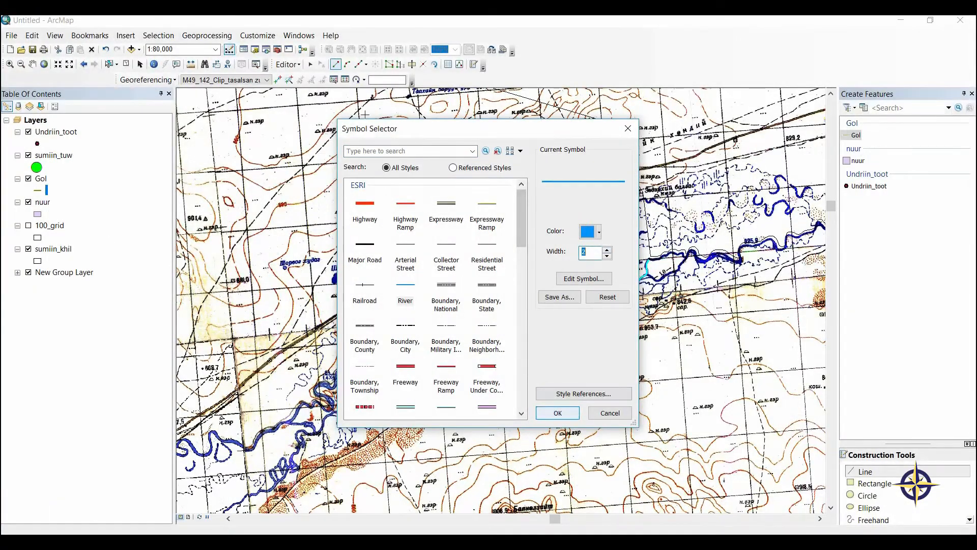
pyautogui.press('Return')
pyautogui.click(308, 106)
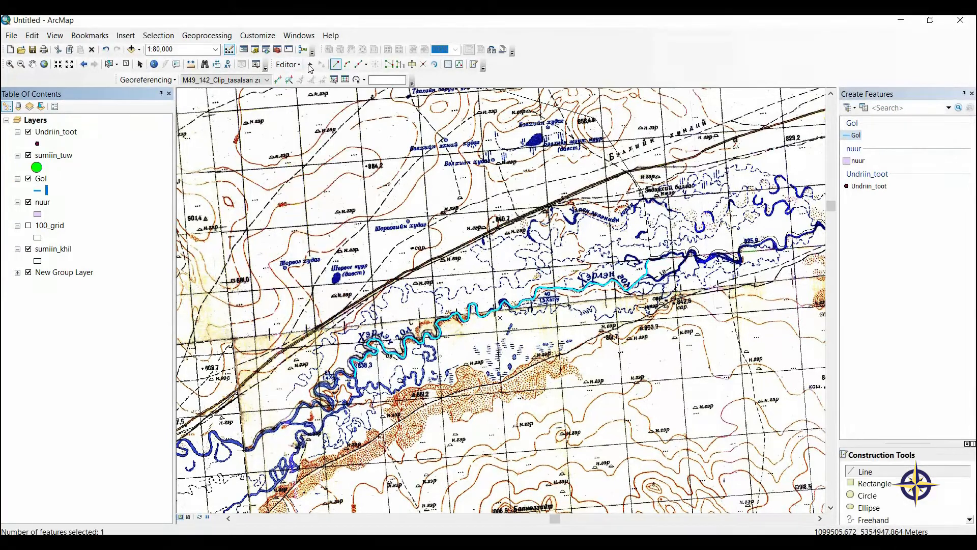
# Hide the sumiin_khil layer and switch New Group Layer off and back on to check the digitized features.
pyautogui.click(310, 65)
pyautogui.scroll(3, 559, 238)
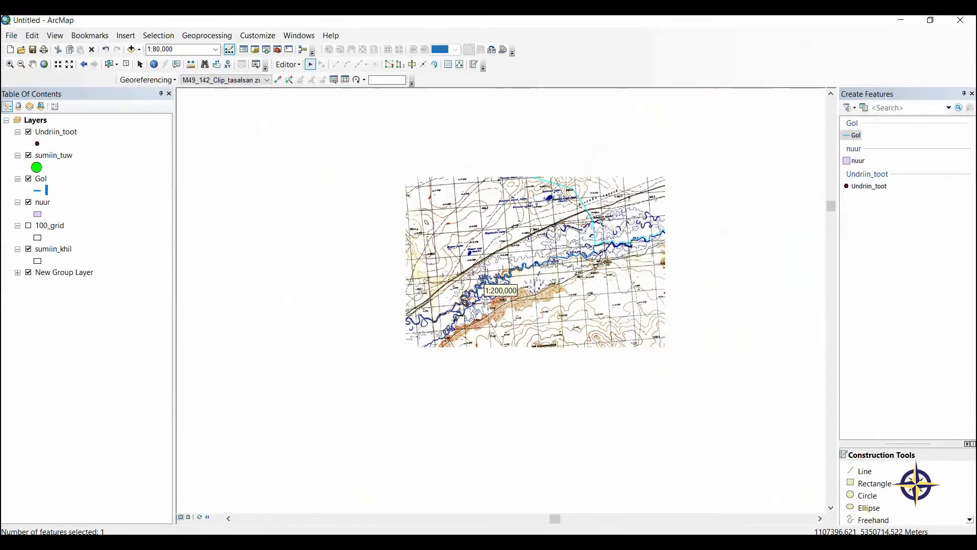
pyautogui.click(28, 249)
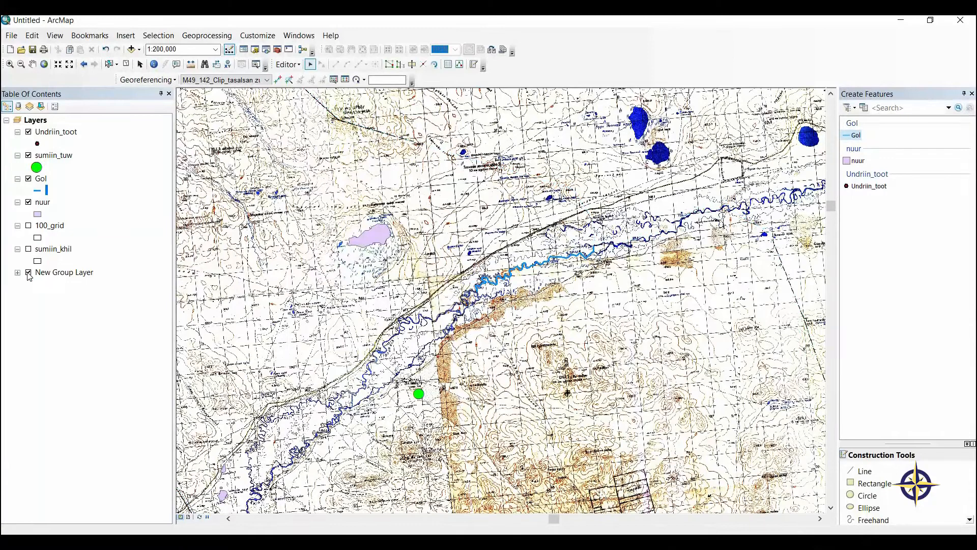
pyautogui.click(28, 272)
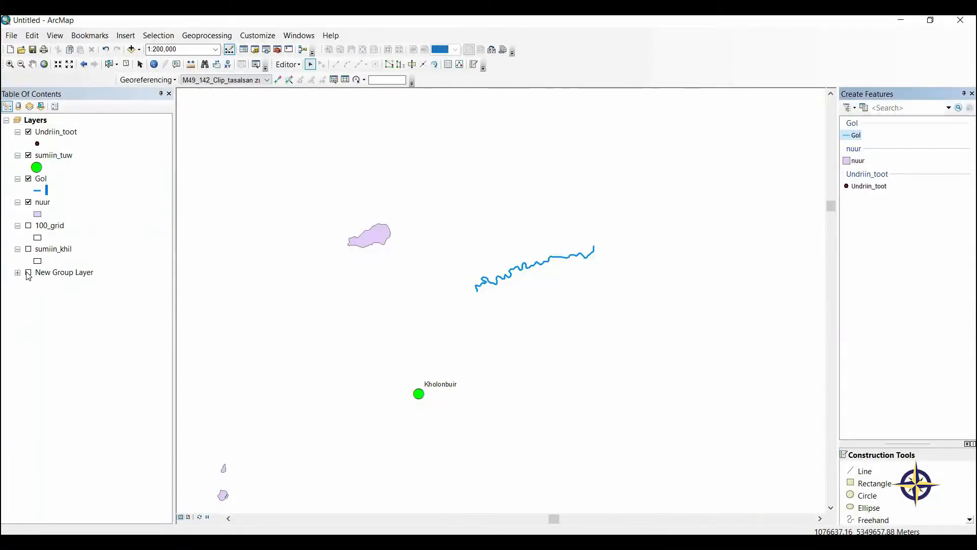
pyautogui.click(28, 272)
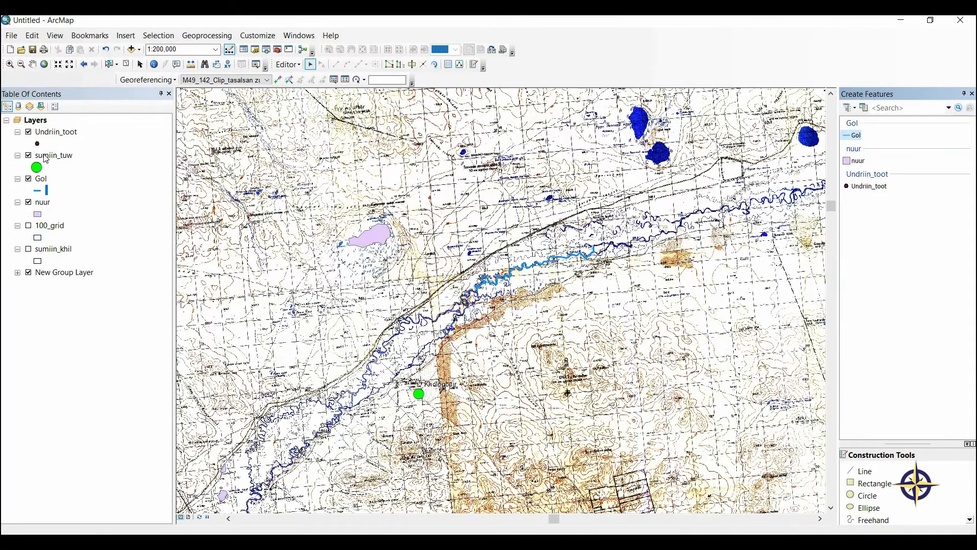
# Choose the Undriin_toot point template and add elevation points on the Их өндөр 1059,2 and Авдран 1014,7 peaks.
pyautogui.click(46, 135)
pyautogui.click(867, 186)
pyautogui.scroll(5, 581, 394)
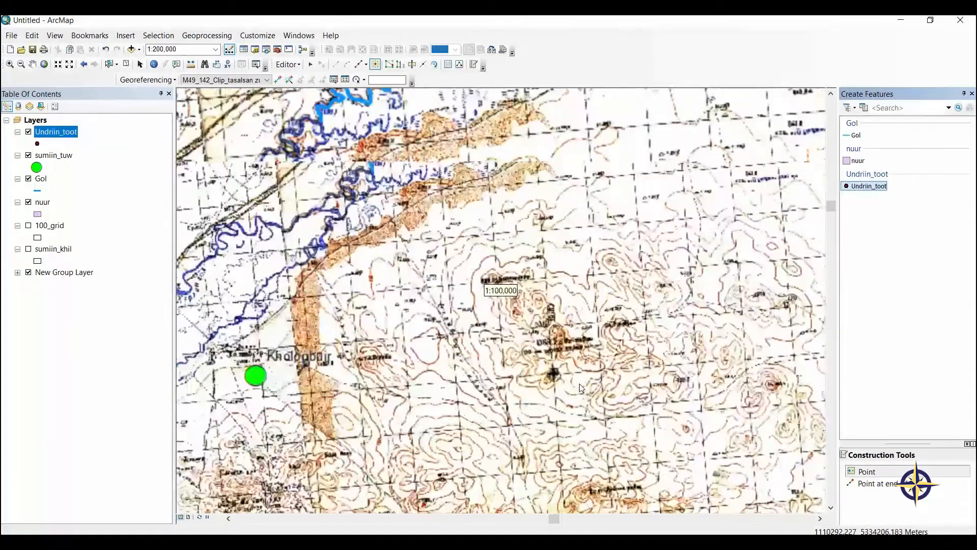
pyautogui.scroll(2, 544, 324)
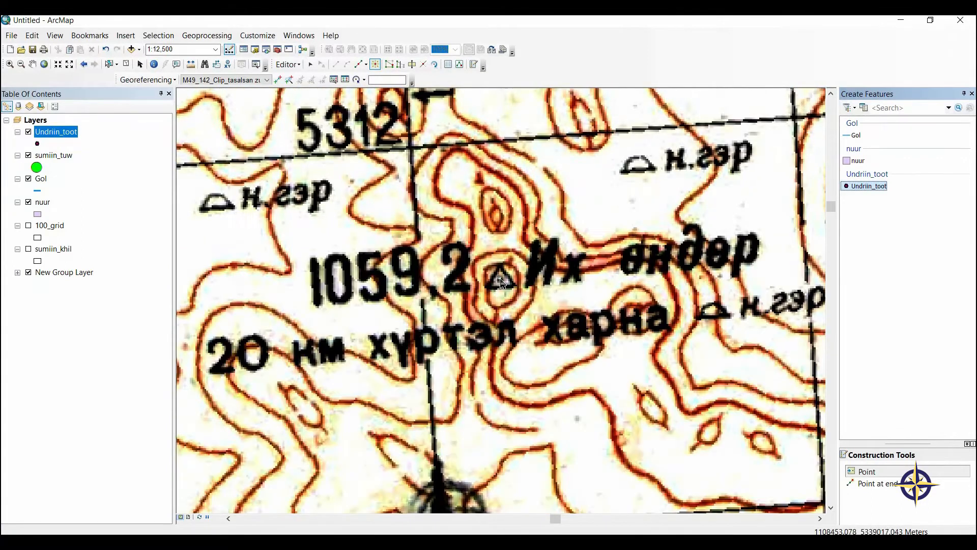
pyautogui.scroll(-1, 376, 336)
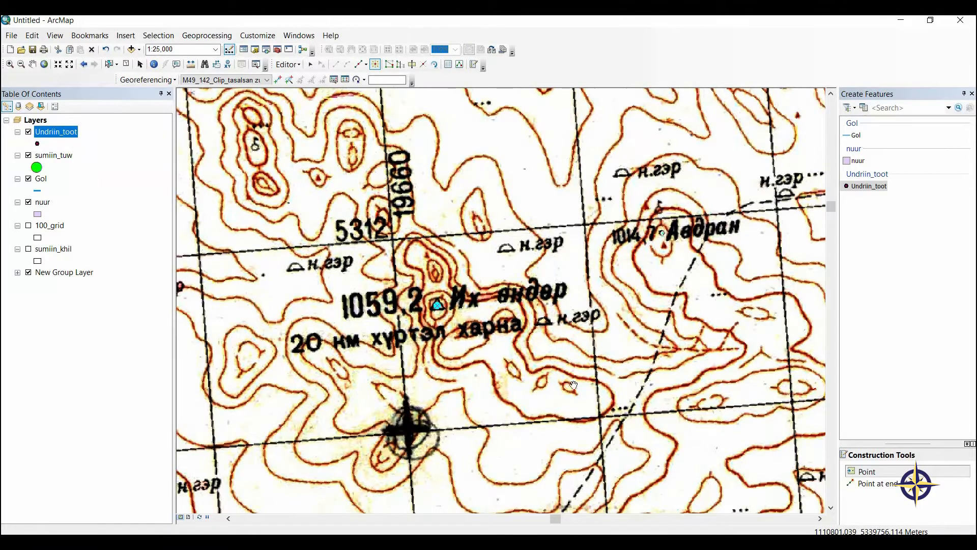
# Add Undriin_toot points on the Цагаан өндөр 1212,8 and Бага цагаан өндөр 1185,3 peaks.
pyautogui.moveTo(609, 438); pyautogui.dragTo(625, 207)
pyautogui.scroll(-2, 624, 206)
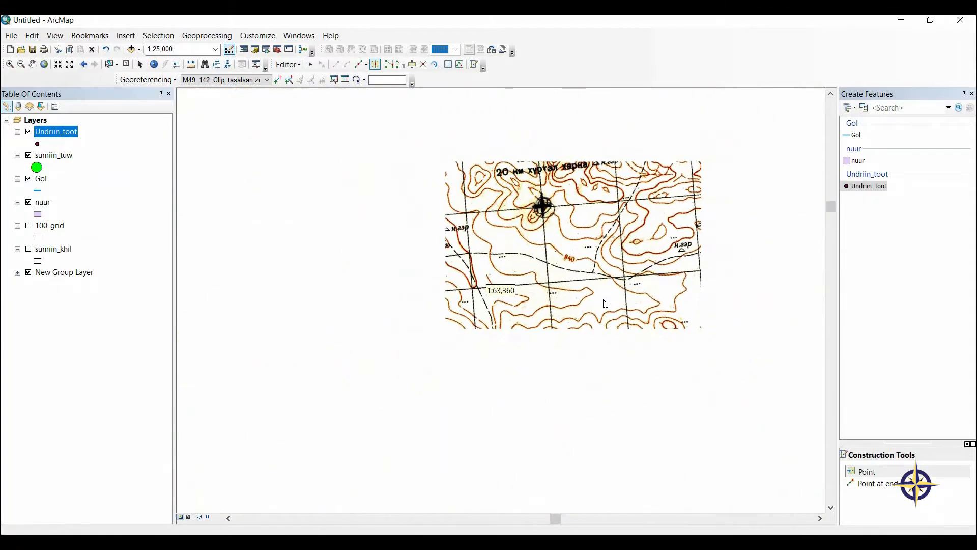
pyautogui.moveTo(663, 423); pyautogui.dragTo(478, 194)
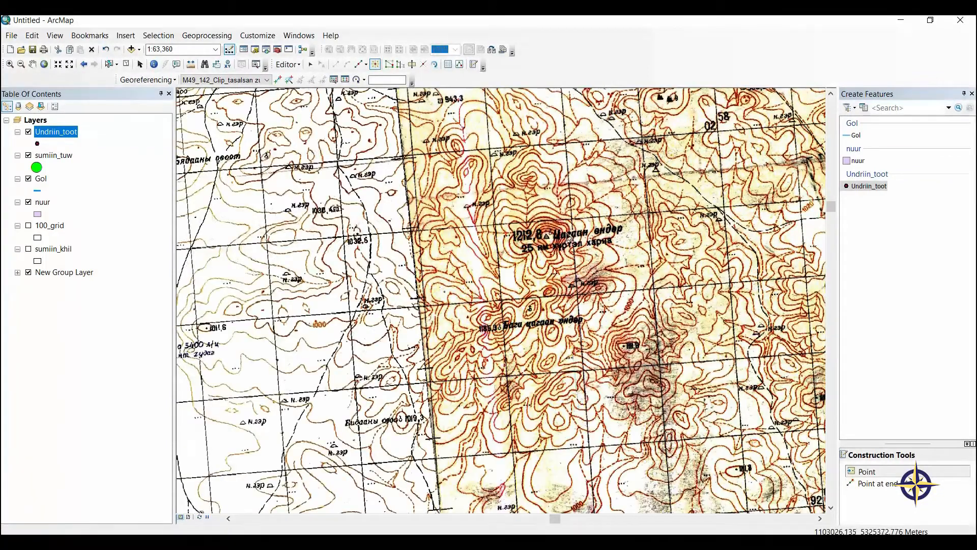
pyautogui.scroll(3, 550, 265)
pyautogui.scroll(1, 506, 248)
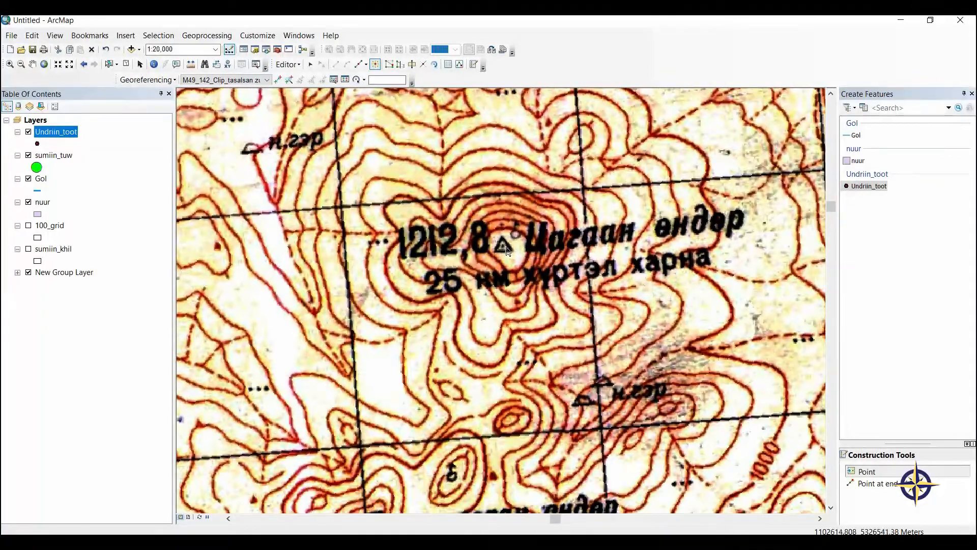
pyautogui.scroll(-2, 524, 264)
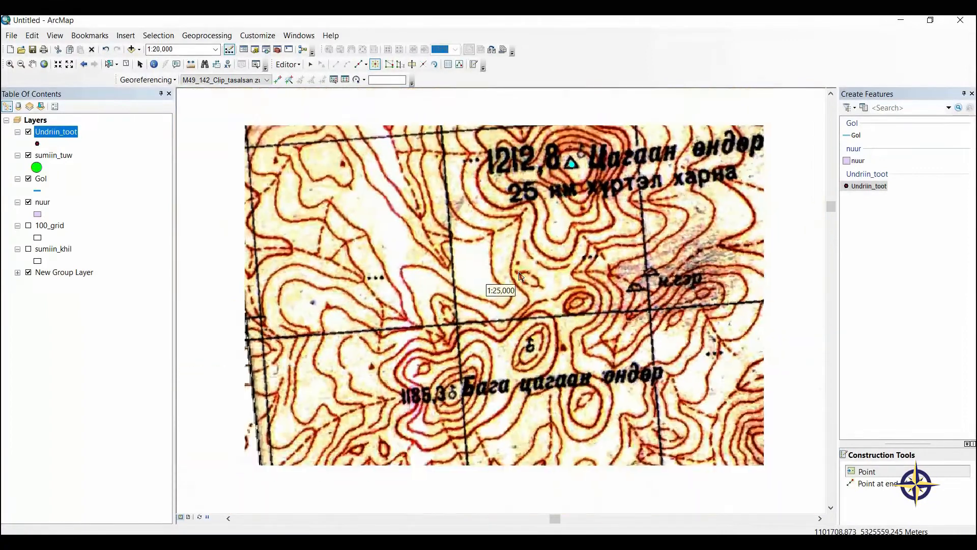
pyautogui.scroll(2, 510, 319)
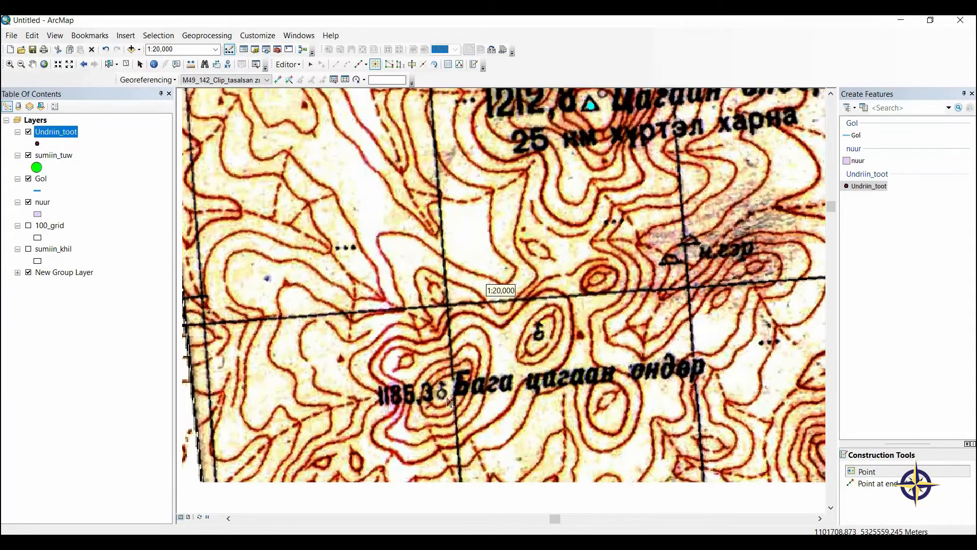
# Add Undriin_toot points on the Хөх овоо 1165,4 peak and the 1115,8 elevation mark south of it.
pyautogui.scroll(-3, 508, 304)
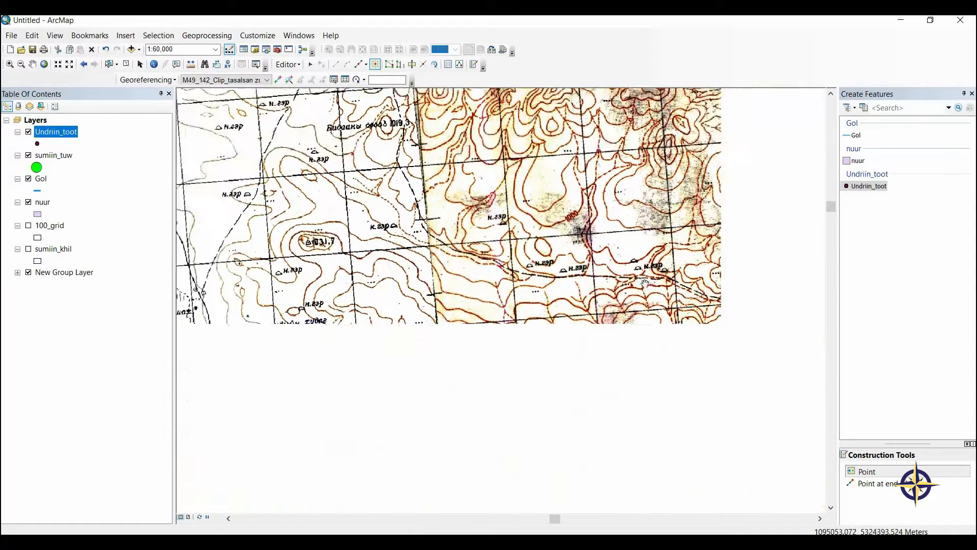
pyautogui.moveTo(319, 351); pyautogui.dragTo(150, 351)
pyautogui.moveTo(208, 504); pyautogui.dragTo(438, 280)
pyautogui.scroll(5, 438, 280)
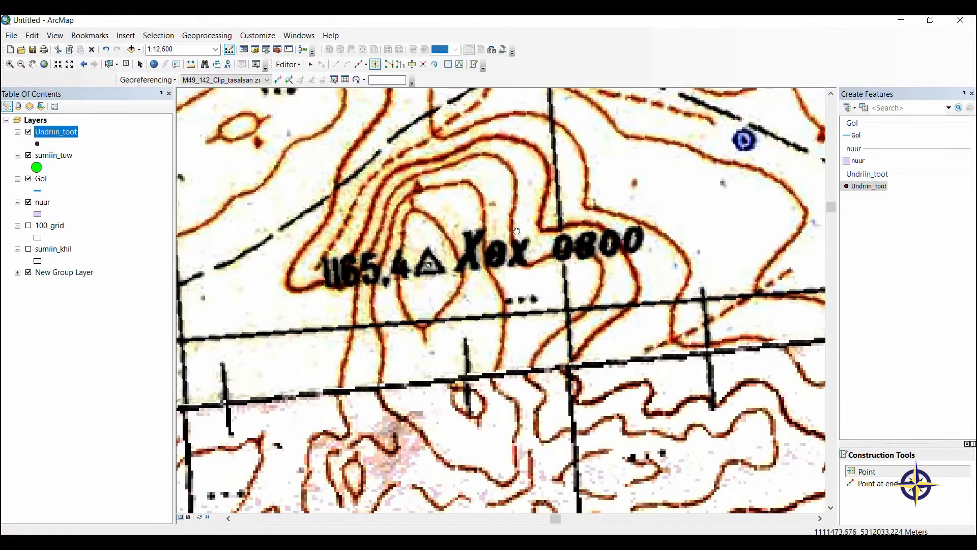
pyautogui.scroll(-3, 532, 238)
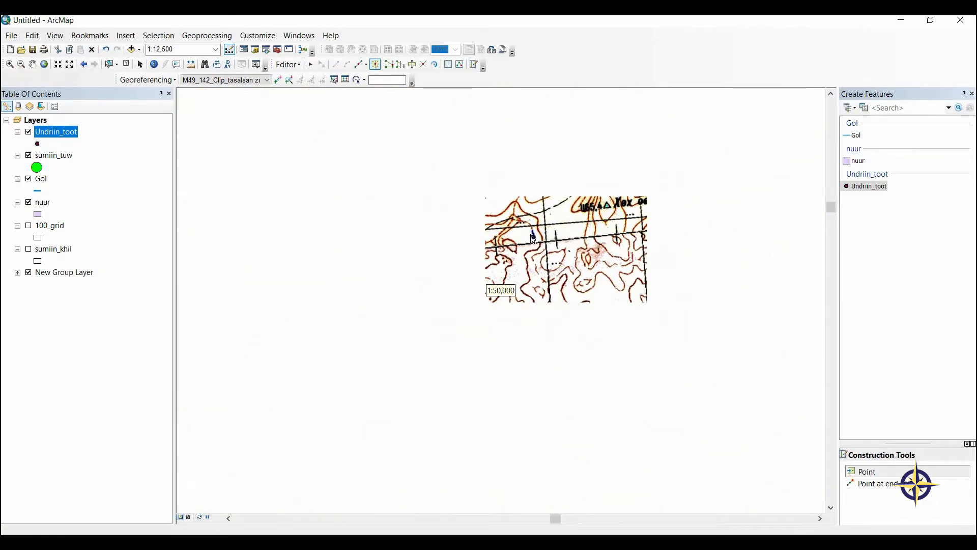
pyautogui.scroll(-3, 616, 413)
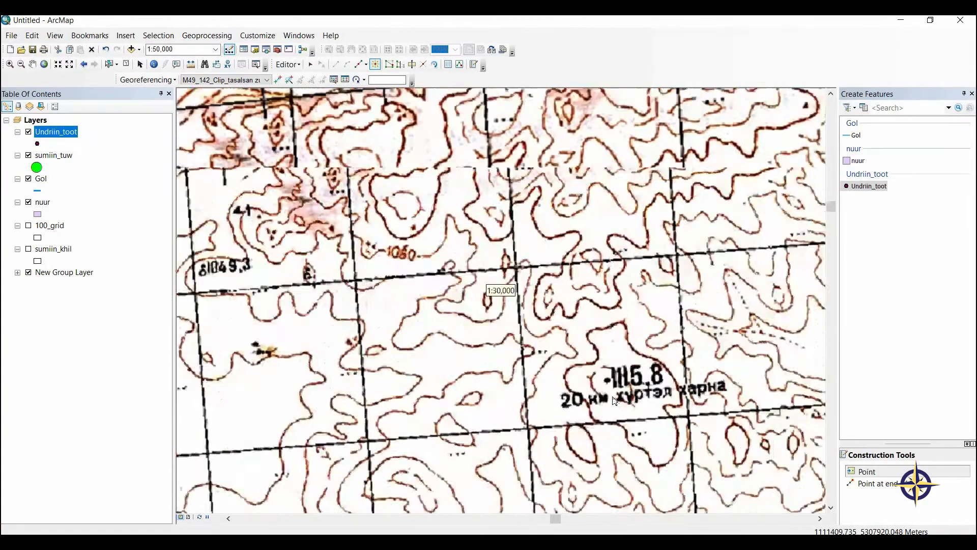
pyautogui.click(605, 375)
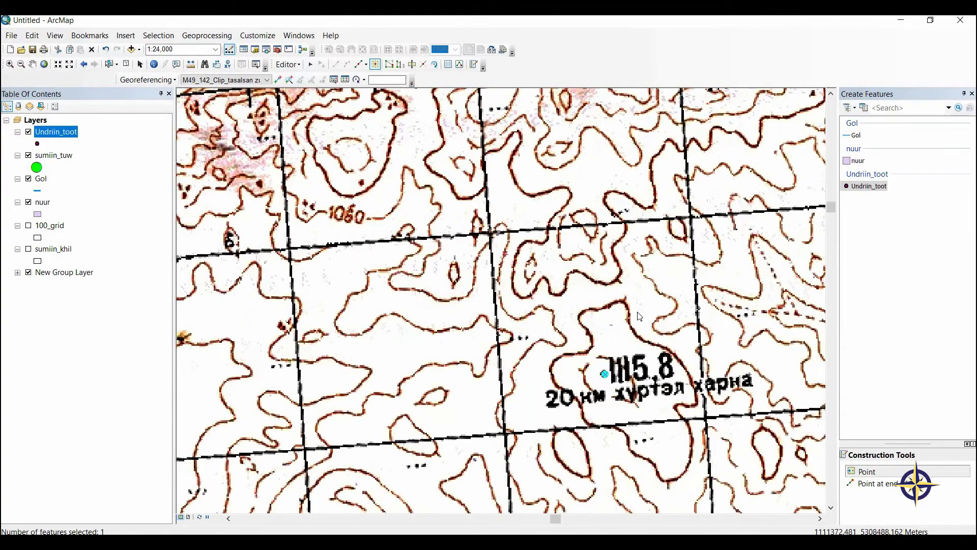
# Add Undriin_toot points on the 1049,3 and 1066,2 elevation marks near the map sheet seam.
pyautogui.scroll(4, 639, 315)
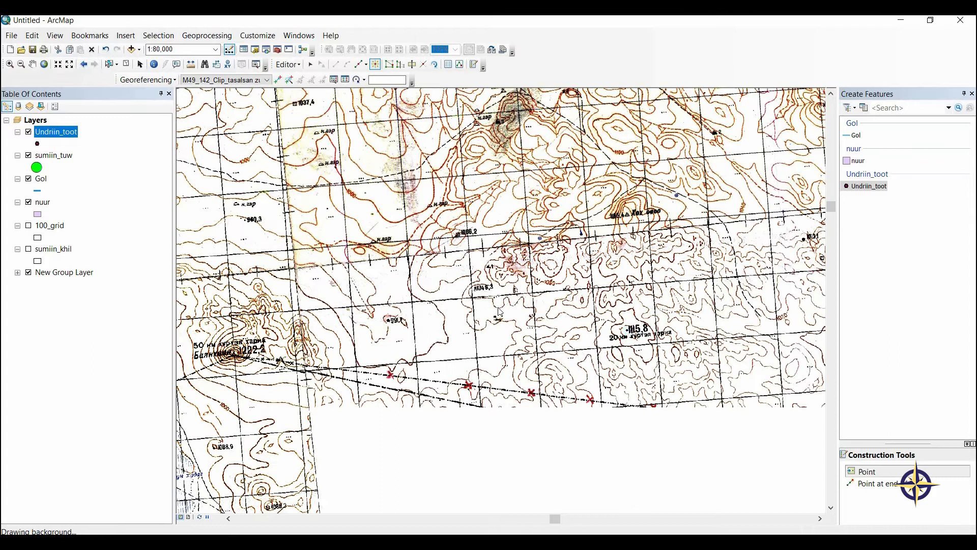
pyautogui.scroll(-4, 487, 288)
pyautogui.scroll(-2, 487, 289)
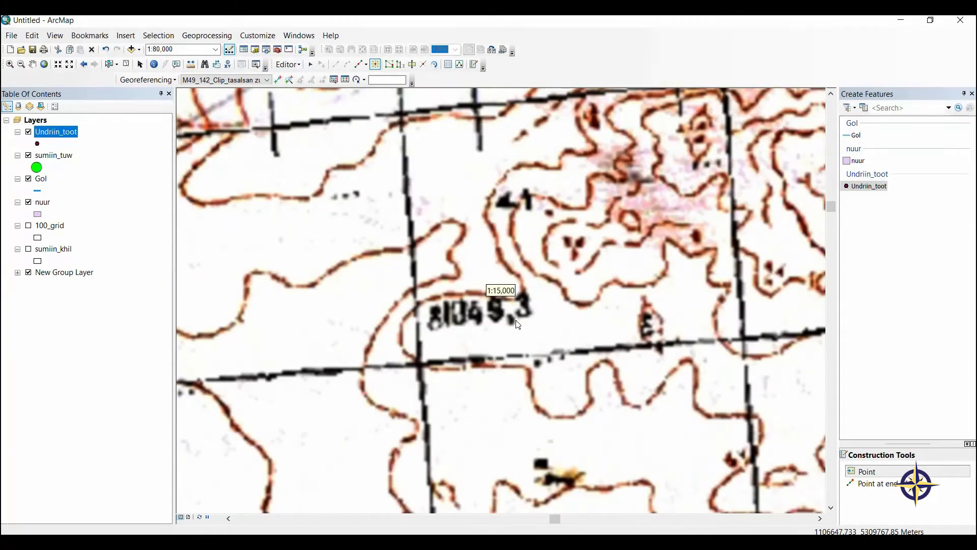
pyautogui.moveTo(509, 270); pyautogui.dragTo(513, 360)
pyautogui.click(444, 416)
pyautogui.moveTo(427, 177); pyautogui.dragTo(579, 342)
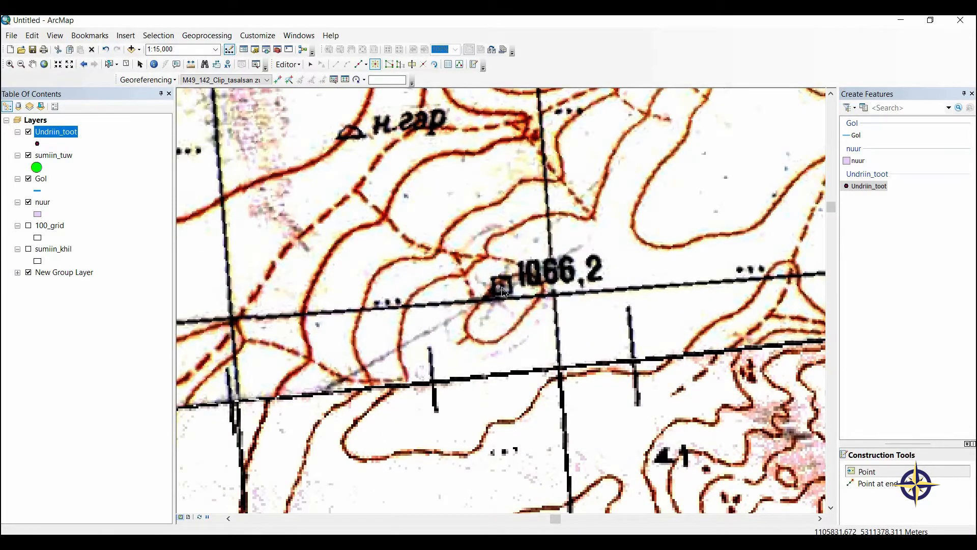
pyautogui.click(500, 287)
# Add an Undriin_toot point on the Баянхаан 1222,2 peak.
pyautogui.moveTo(183, 178); pyautogui.dragTo(585, 332)
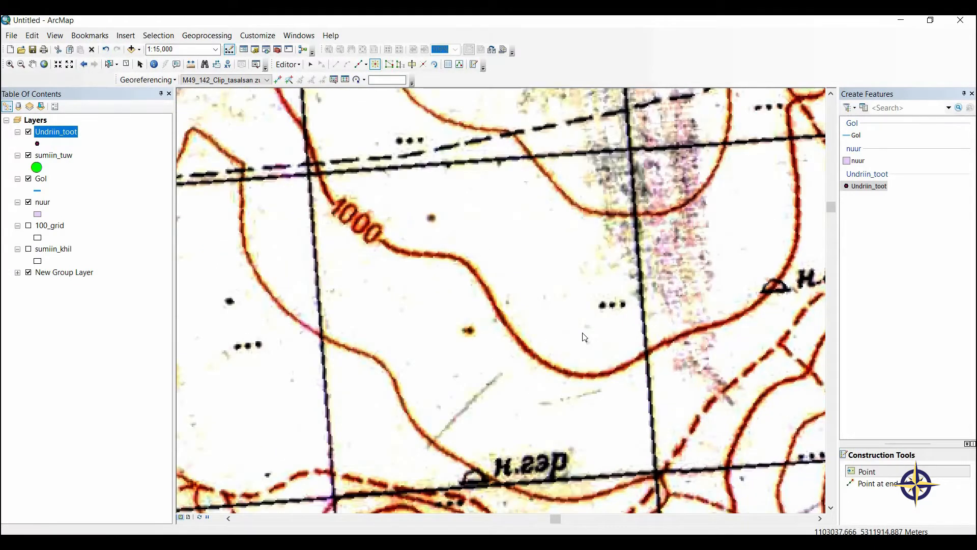
pyautogui.scroll(-5, 585, 336)
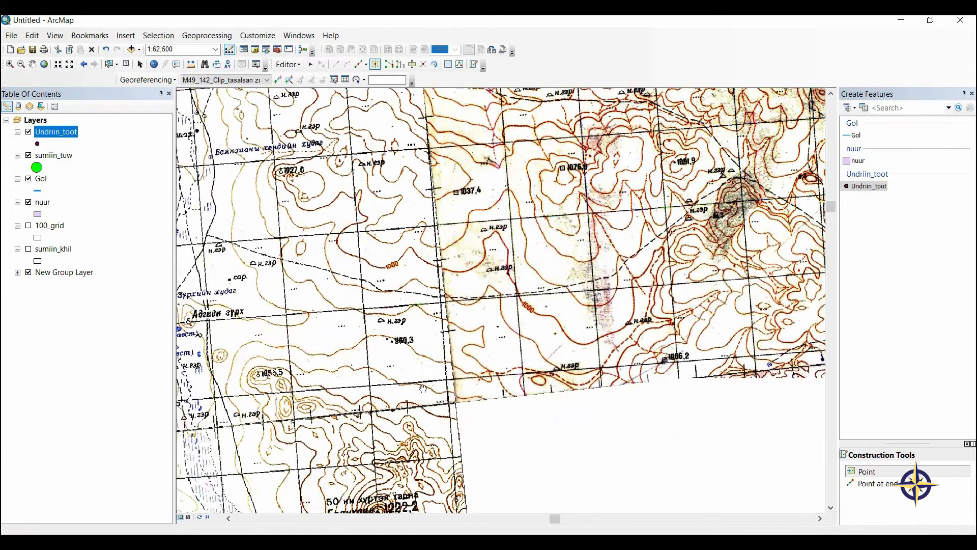
pyautogui.moveTo(377, 387); pyautogui.dragTo(587, 317)
pyautogui.moveTo(587, 387); pyautogui.dragTo(508, 272)
pyautogui.scroll(5, 488, 271)
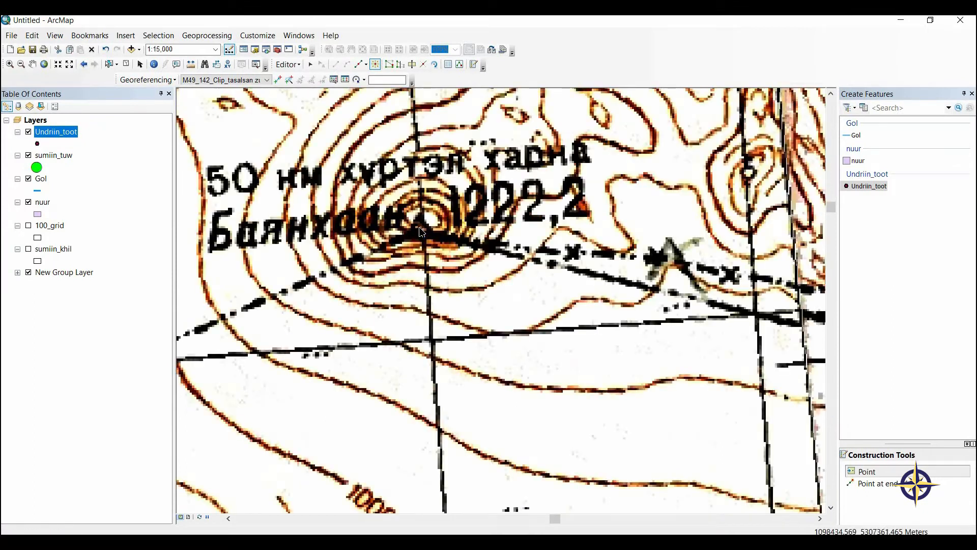
# Review the digitized points across the whole map and turn on the sumiin_khil layer.
pyautogui.scroll(-5, 594, 266)
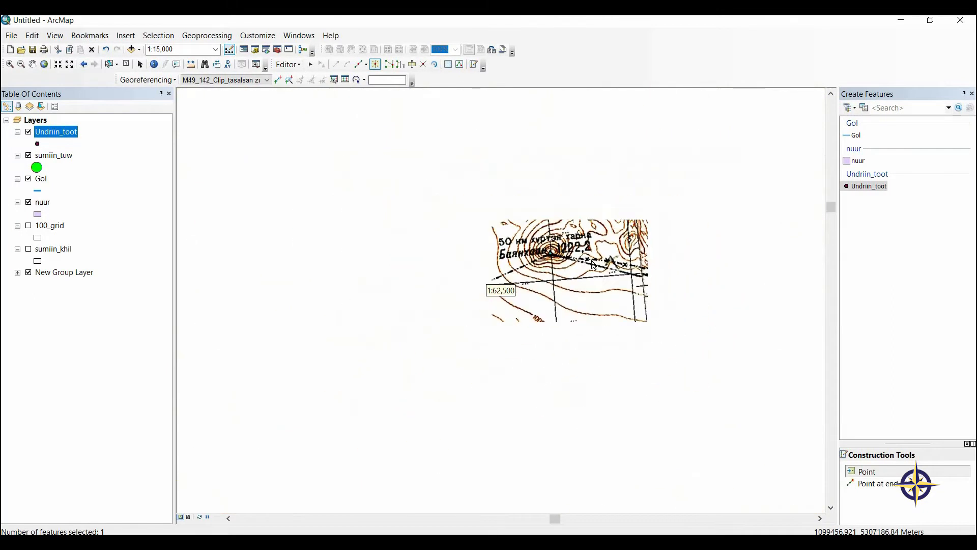
pyautogui.scroll(-4, 517, 318)
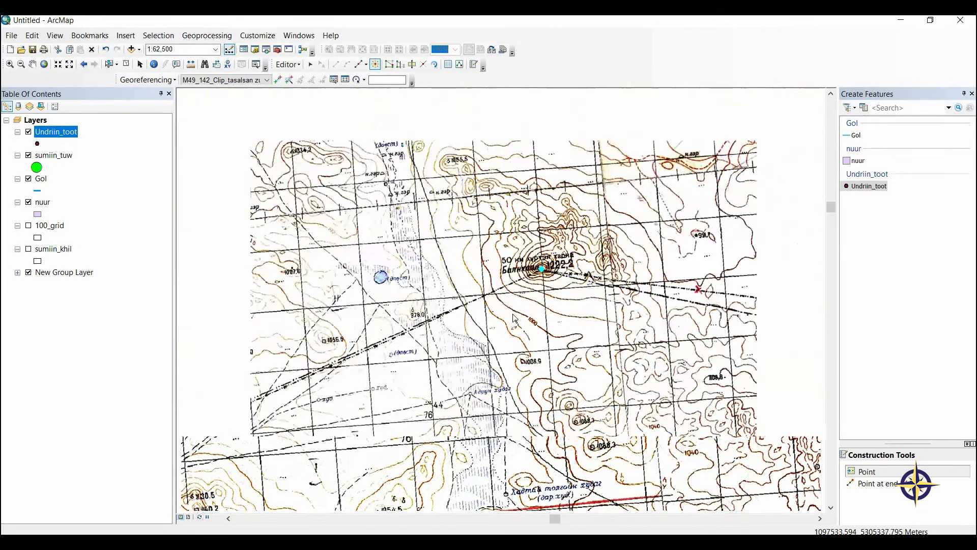
pyautogui.scroll(-2, 516, 318)
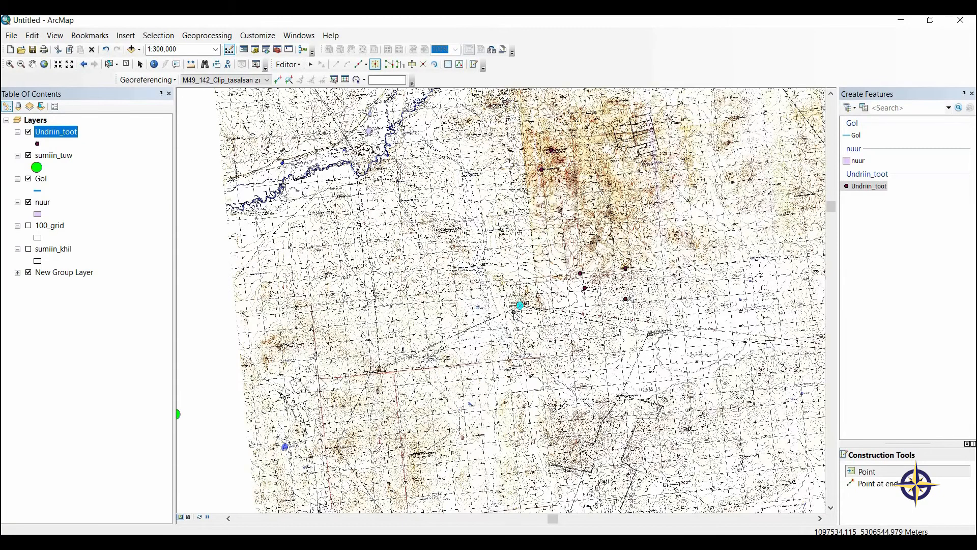
pyautogui.scroll(-3, 468, 277)
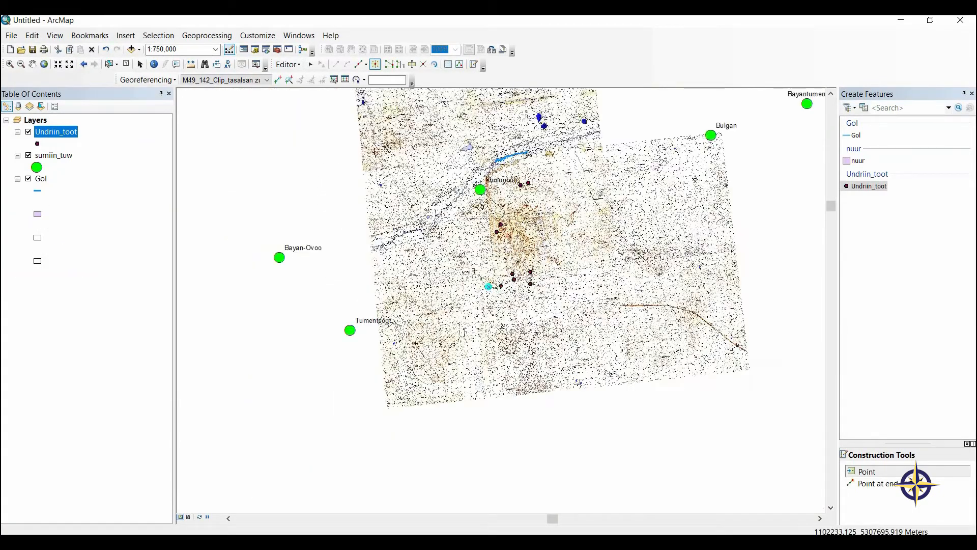
pyautogui.moveTo(489, 357); pyautogui.dragTo(439, 467)
pyautogui.click(29, 249)
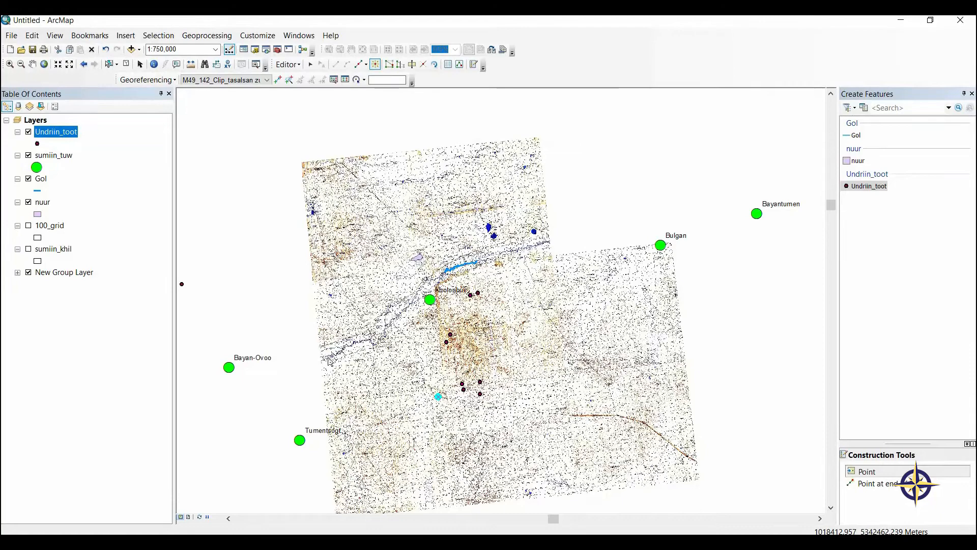
# Add an Undriin_toot point on the 973,2 elevation mark southeast of Тэмээн чулуу.
pyautogui.scroll(3, 475, 393)
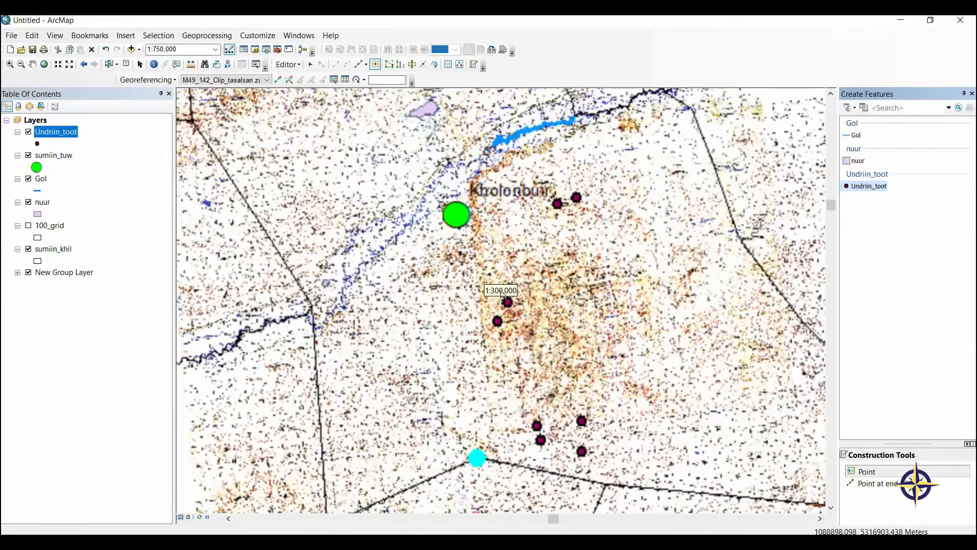
pyautogui.scroll(3, 621, 373)
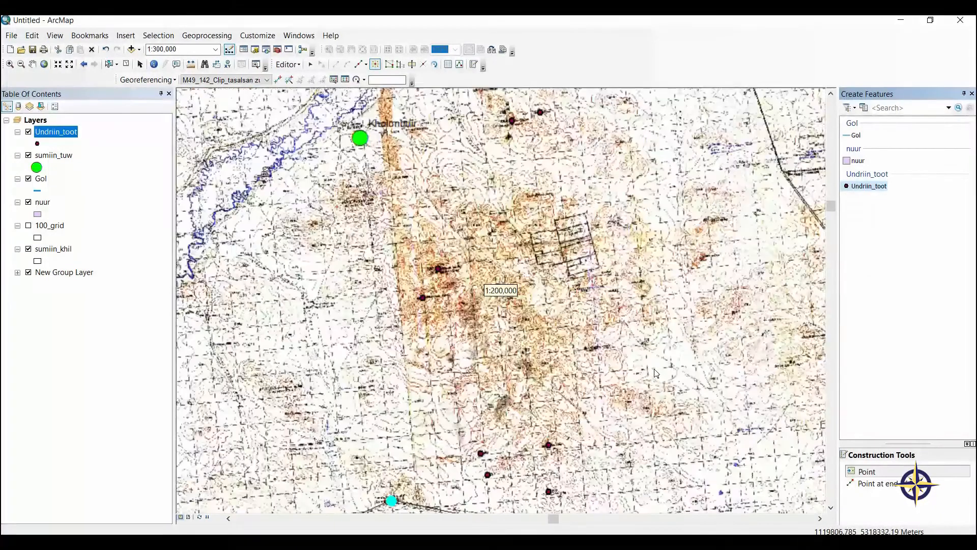
pyautogui.scroll(2, 499, 344)
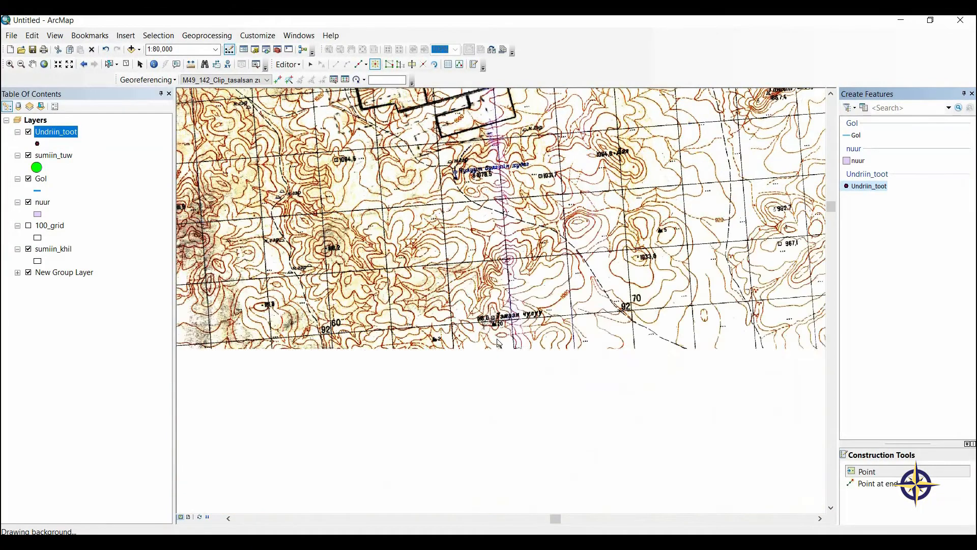
pyautogui.scroll(3, 499, 343)
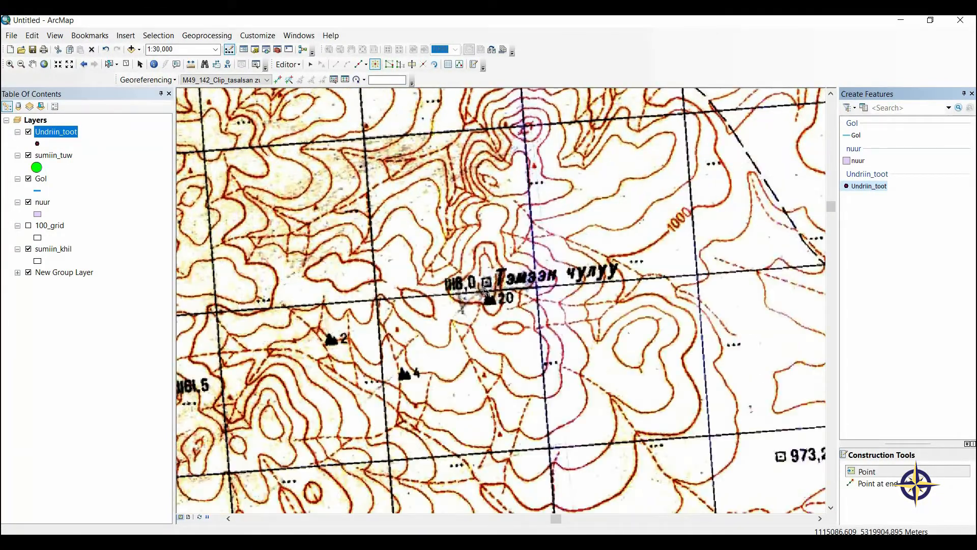
pyautogui.moveTo(781, 343); pyautogui.dragTo(482, 236)
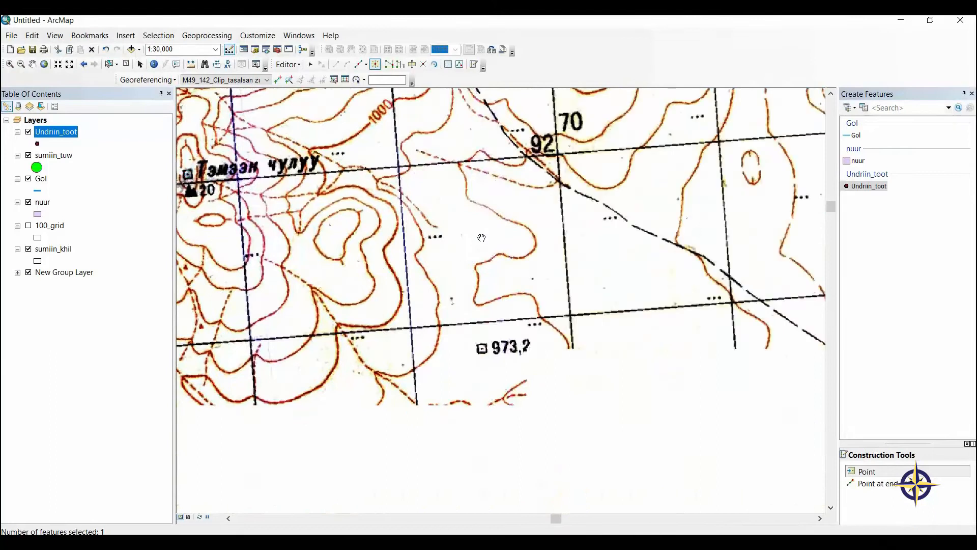
pyautogui.click(484, 355)
# Add Undriin_toot points on the Шахлангийн овоо 1077,6 peak and the 1110,8 elevation mark southwest of it.
pyautogui.moveTo(551, 128); pyautogui.dragTo(321, 296)
pyautogui.scroll(1, 319, 292)
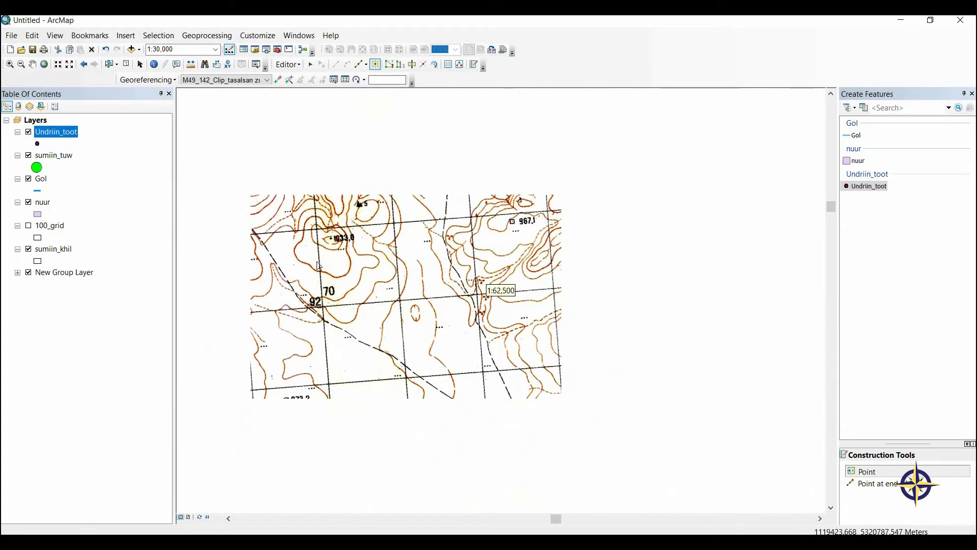
pyautogui.moveTo(803, 379); pyautogui.dragTo(458, 382)
pyautogui.scroll(-1, 609, 341)
pyautogui.scroll(-1, 609, 342)
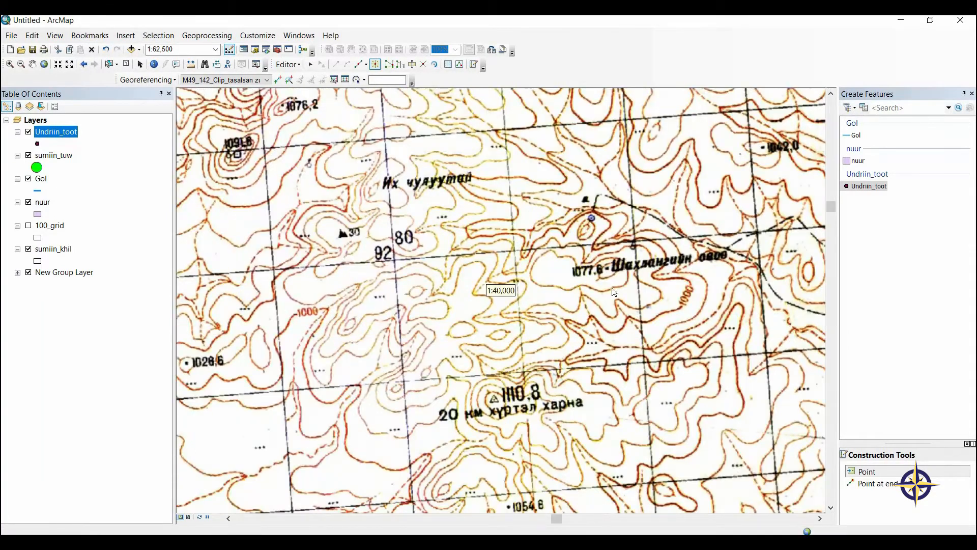
pyautogui.click(609, 270)
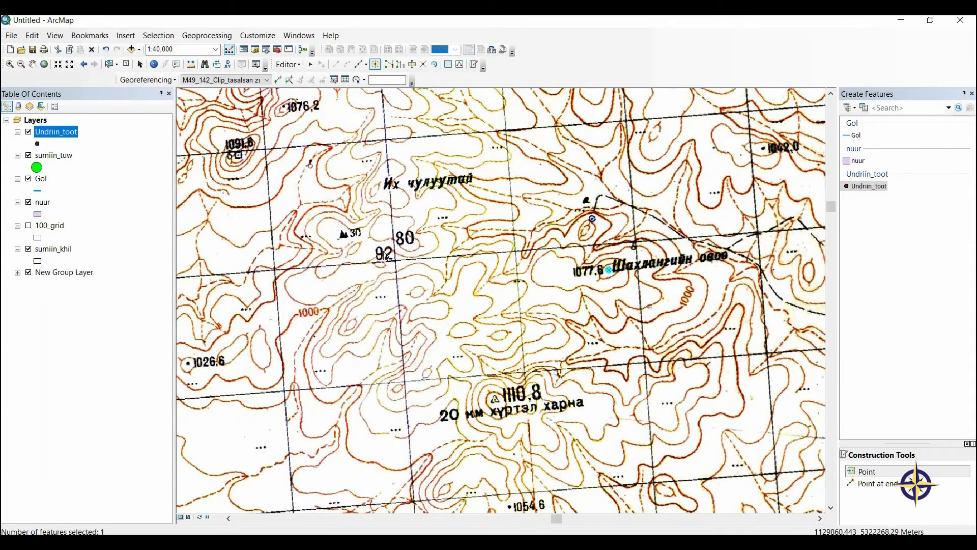
pyautogui.click(496, 401)
# Add Undriin_toot points on the 1054,6 and 981,5 elevation marks south of the 1110,8 peak.
pyautogui.moveTo(536, 211); pyautogui.dragTo(466, 180)
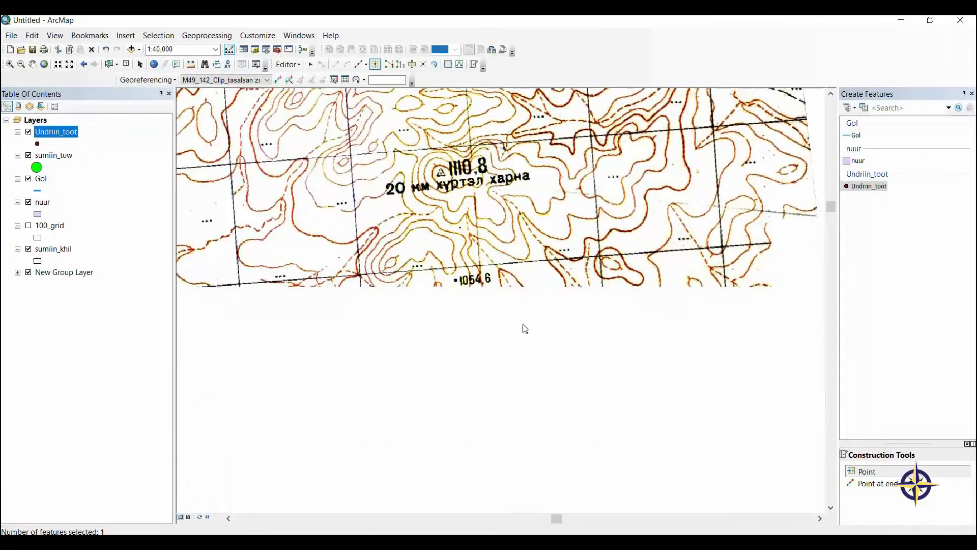
pyautogui.click(455, 281)
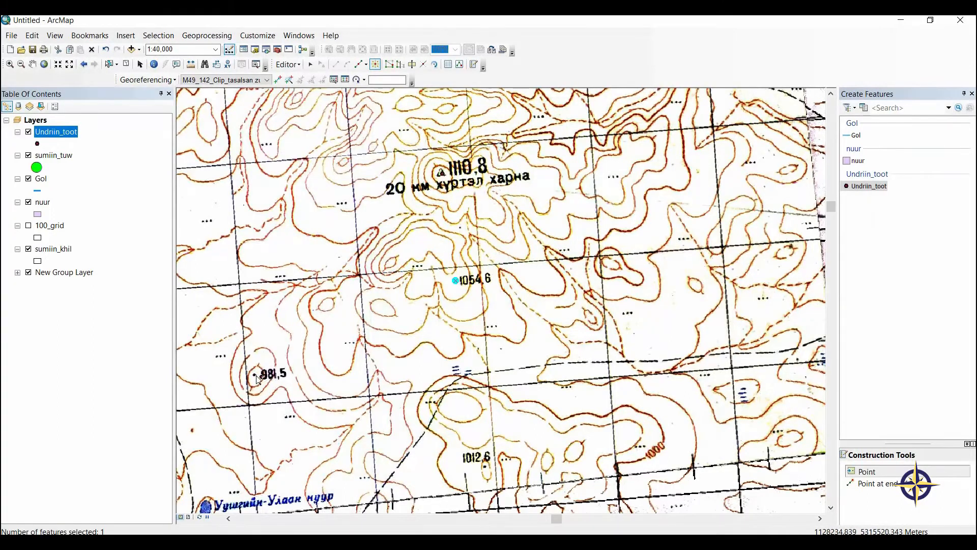
pyautogui.click(254, 376)
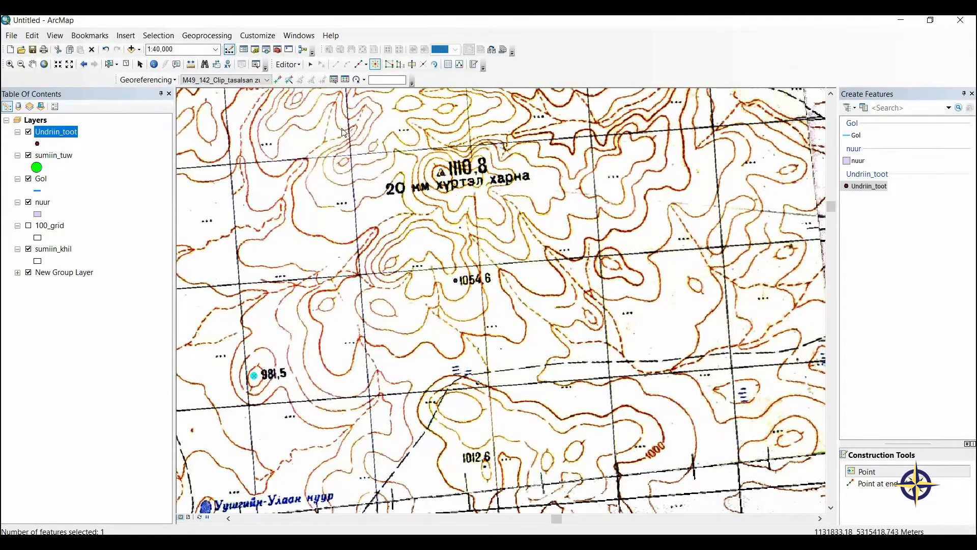
# Save the digitized point edits and stop the editing session.
pyautogui.click(288, 65)
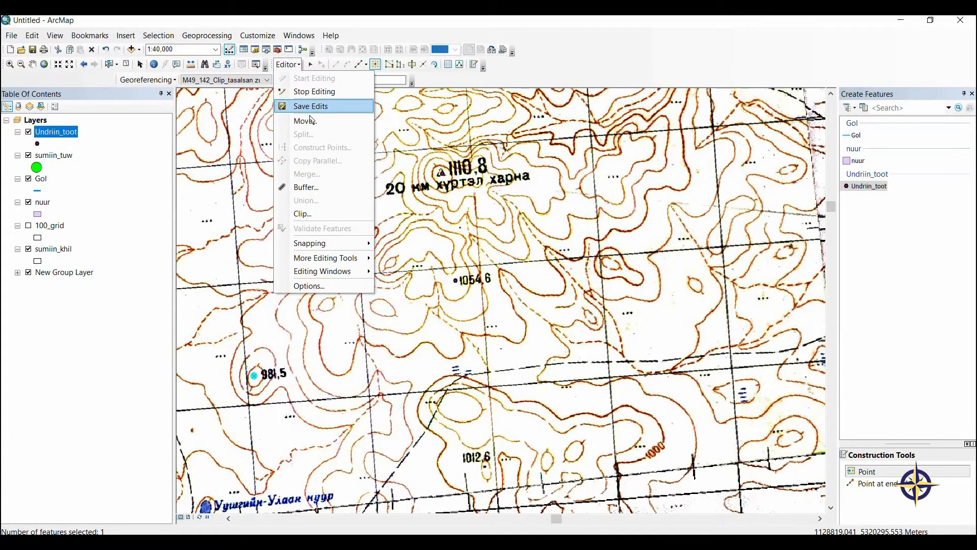
pyautogui.click(312, 105)
pyautogui.hotkey('alt', 'Tab')
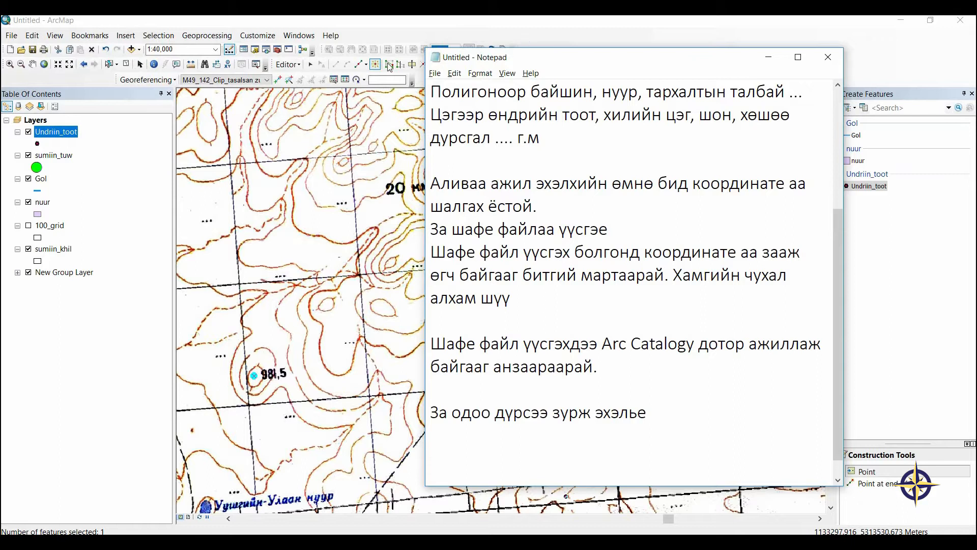
pyautogui.hotkey('alt', 'Tab')
pyautogui.click(289, 65)
pyautogui.click(301, 92)
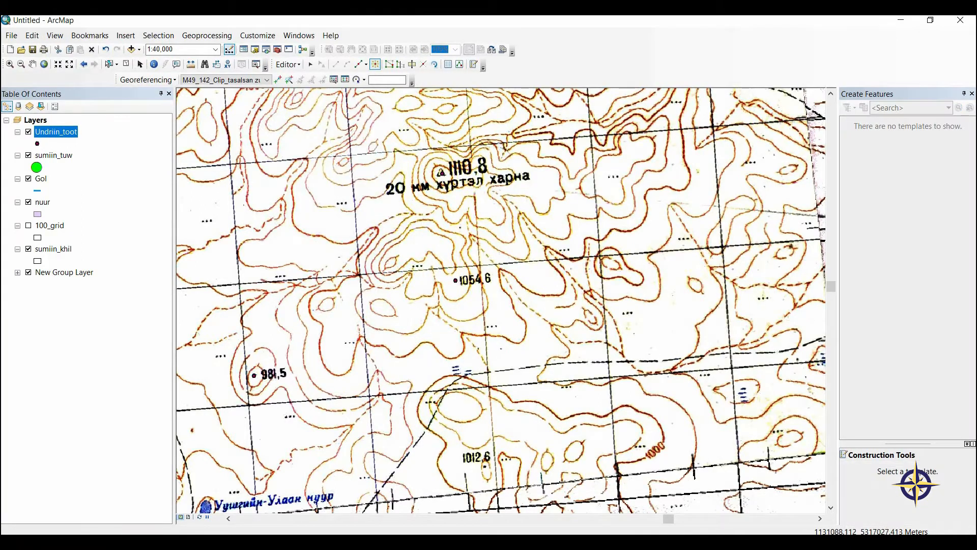
# Switch to the Notepad notes and add the text "За бид зураад сурлаа. Зурах явцад" at the end.
pyautogui.hotkey('alt', 'Tab')
pyautogui.scroll(-1, 504, 418)
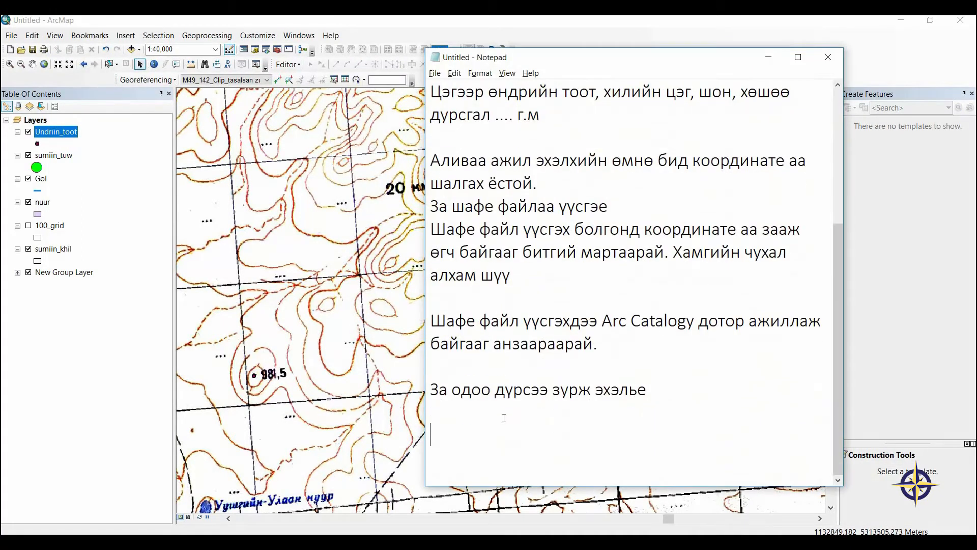
pyautogui.write('За бид зураа')
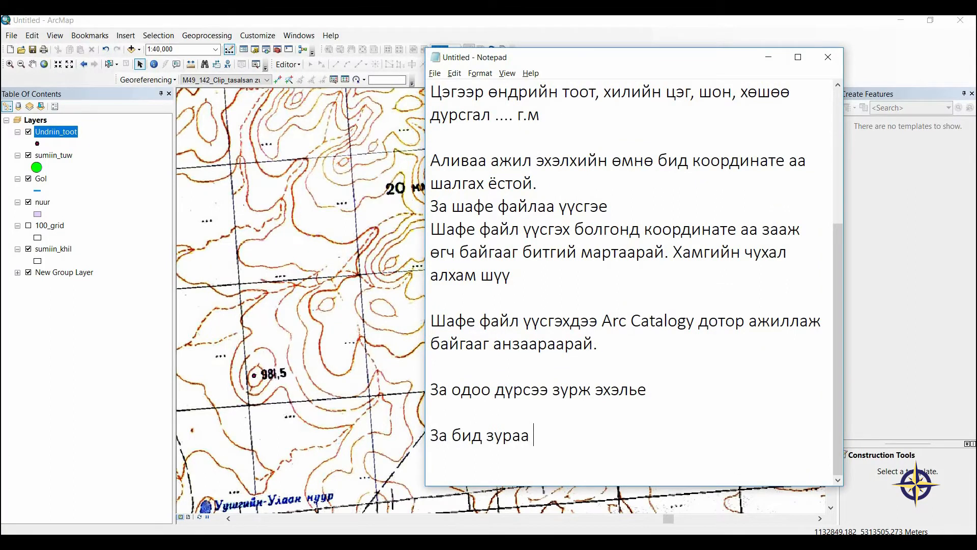
pyautogui.write('д сурлаа. Зурах')
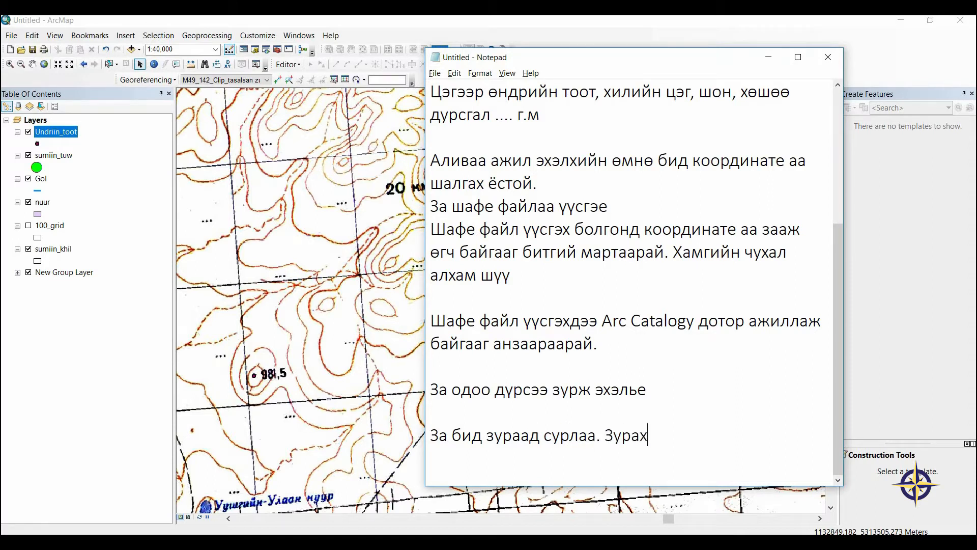
pyautogui.write(' явцал')
pyautogui.press('BackSpace')
pyautogui.write('д')
# Switch back to ArcMap, start a new editing session despite the sumiin_khil layer warning, and show the commands for saving and stopping edits.
pyautogui.click(289, 65)
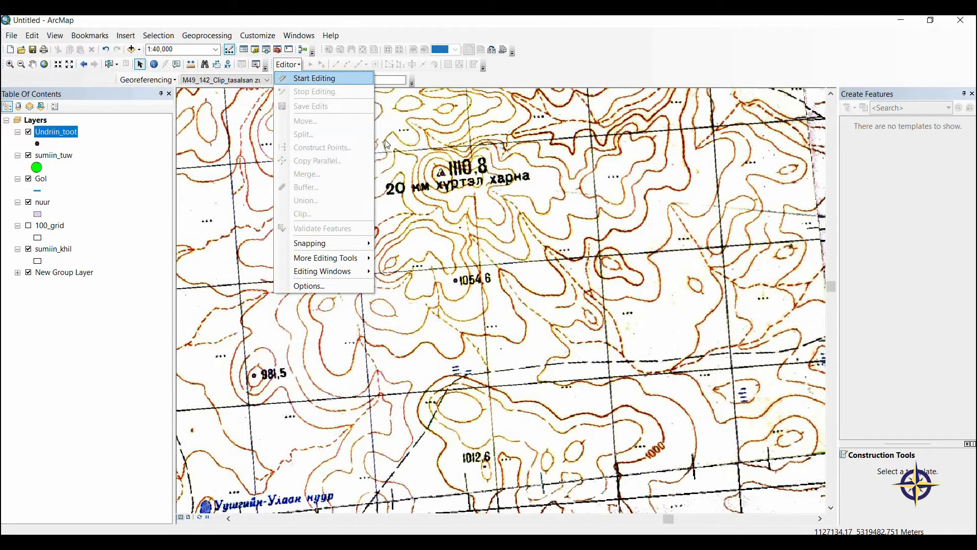
pyautogui.click(316, 77)
pyautogui.click(569, 412)
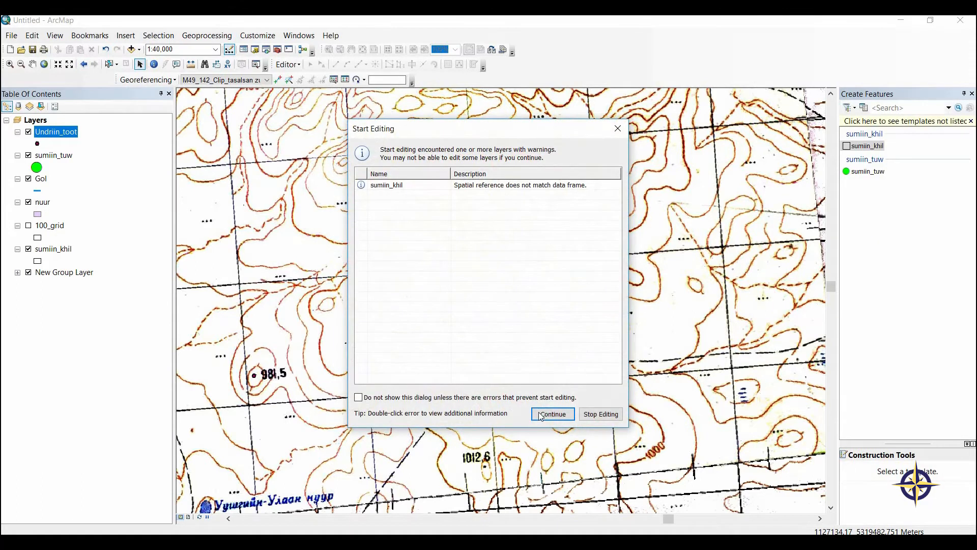
pyautogui.press('Return')
pyautogui.click(289, 65)
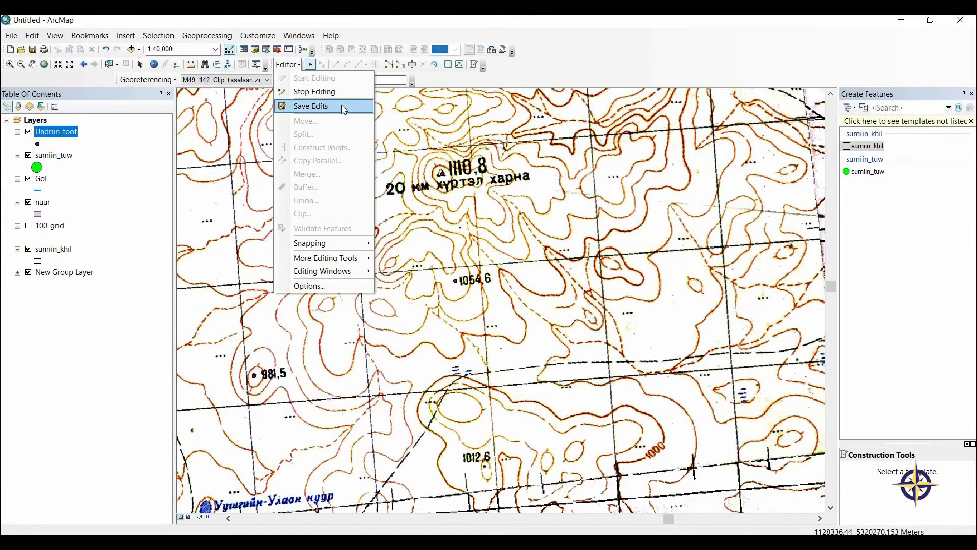
# Complete the sentence in the Notepad notes with "Stop edits, Save editing командуудыг байнга ашиглаж байгаарай", checking the command names in ArcMap's editing commands.
pyautogui.hotkey('alt', 'Tab')
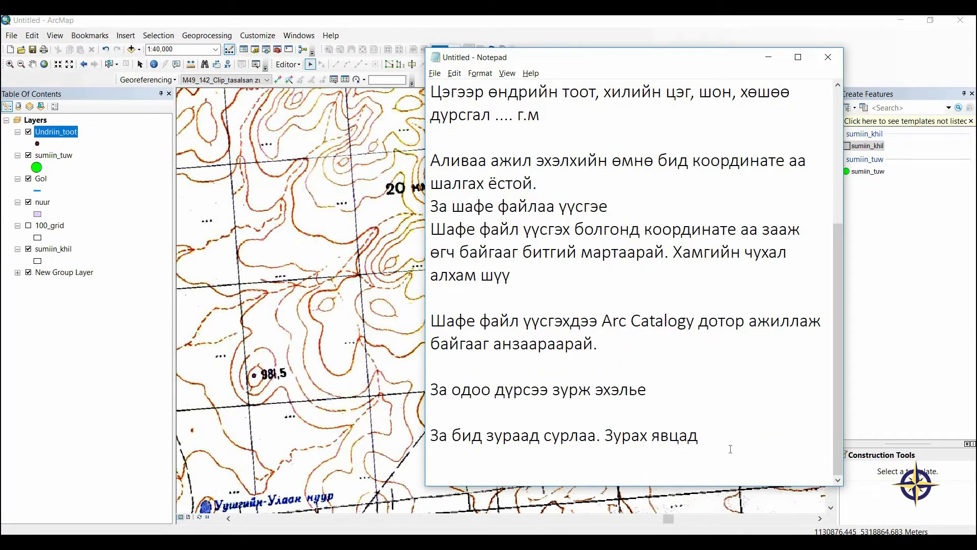
pyautogui.write('Stop edits, Save editing')
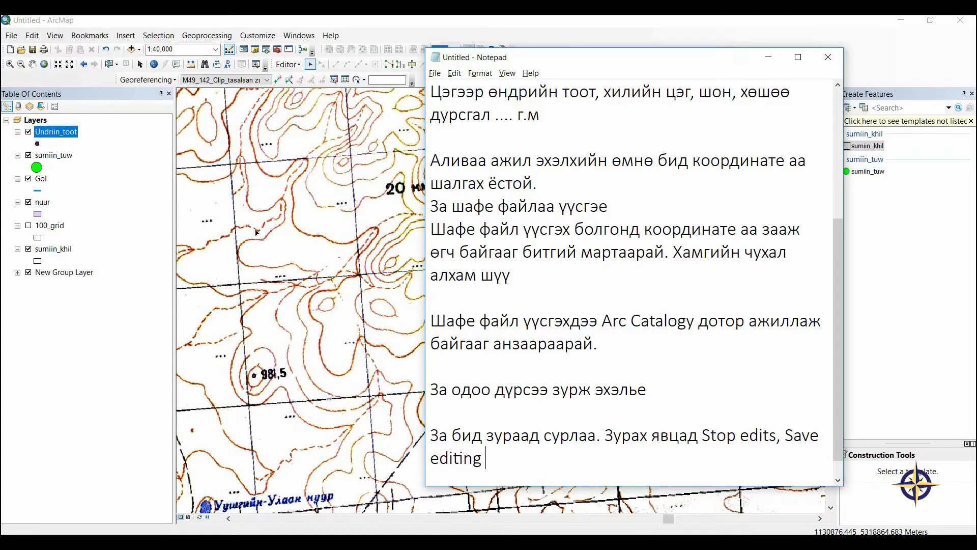
pyautogui.click(288, 64)
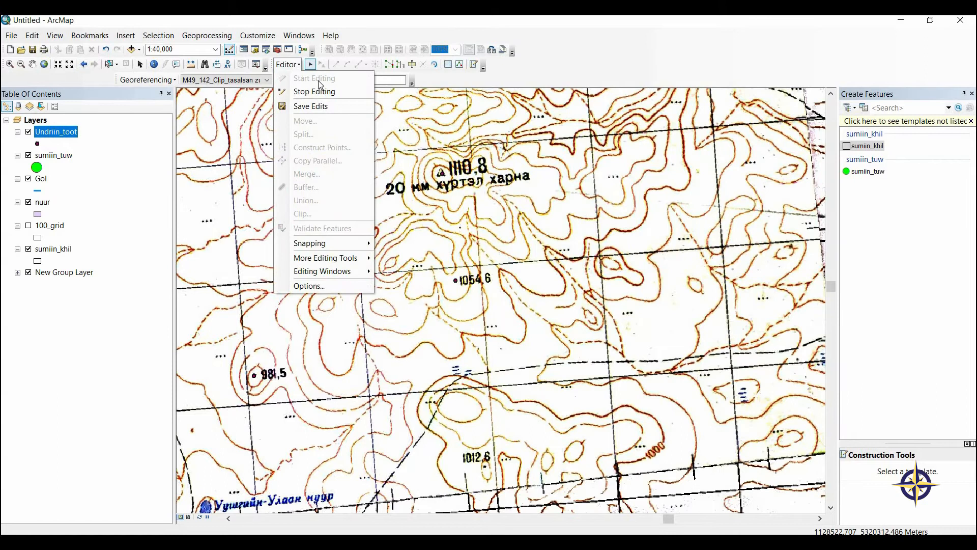
pyautogui.hotkey('alt', 'Tab')
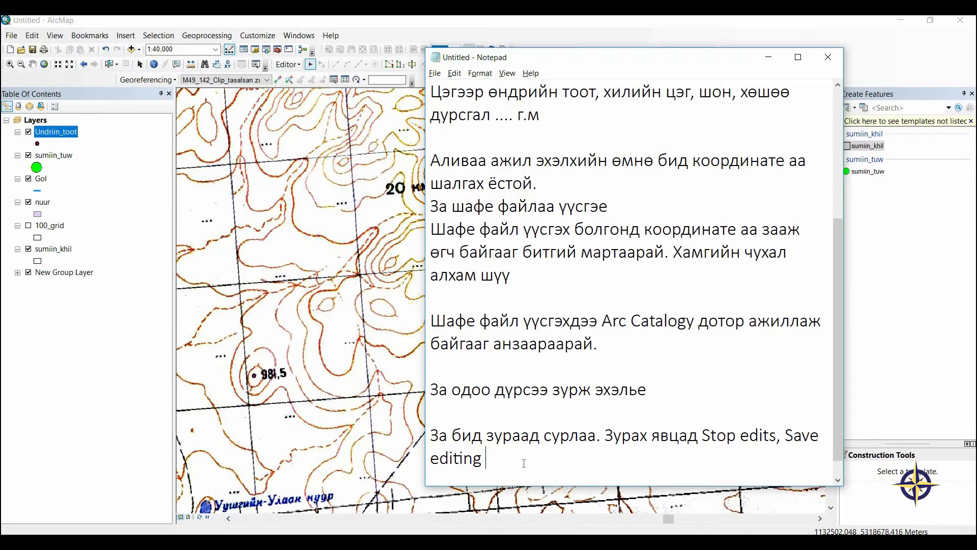
pyautogui.write('комант')
pyautogui.press('BackSpace')
pyautogui.write('и')
pyautogui.write('дуудыг байнга')
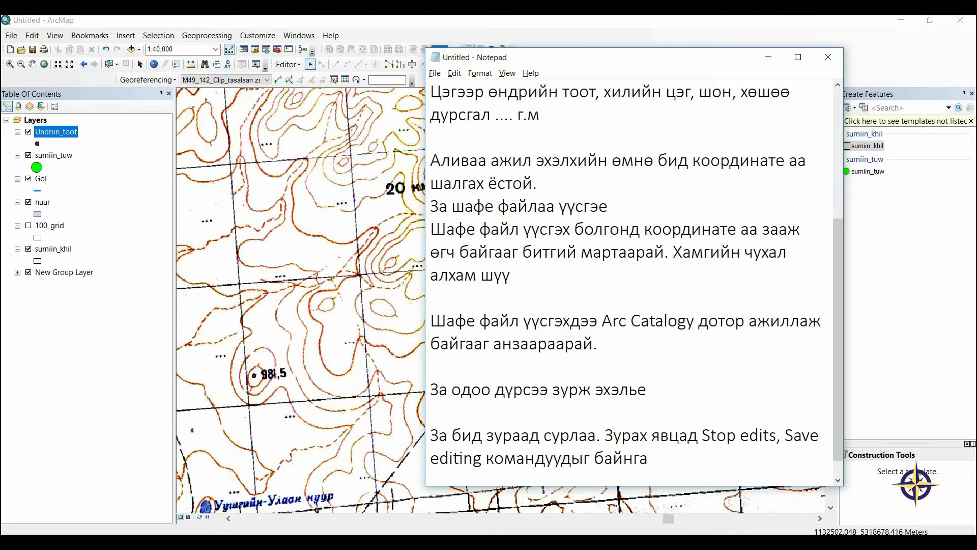
pyautogui.write(' ашиглаж бай')
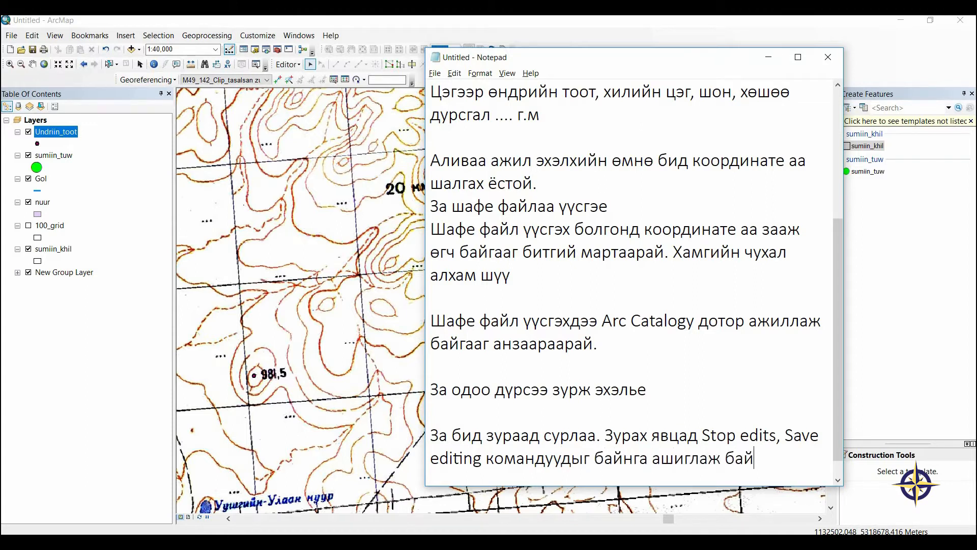
pyautogui.write('гаарай')
# Begin a new paragraph in the notes reading "Зурж дууссаны дараа Stop Editing дарснаар бид".
pyautogui.press('Return')
pyautogui.press('Return')
pyautogui.press('Return')
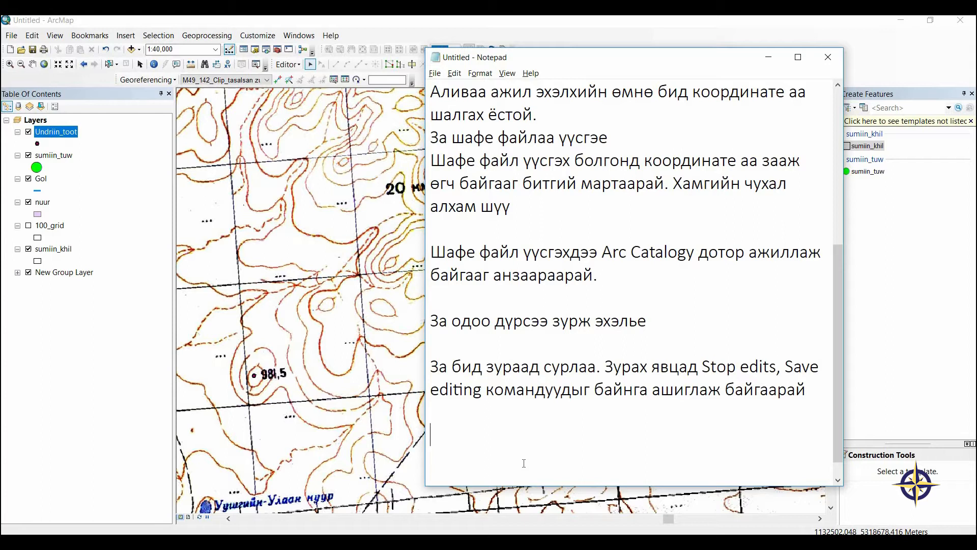
pyautogui.write('Зурж у')
pyautogui.press('BackSpace')
pyautogui.write('дууссаны да')
pyautogui.press('BackSpace')
pyautogui.write('дараа')
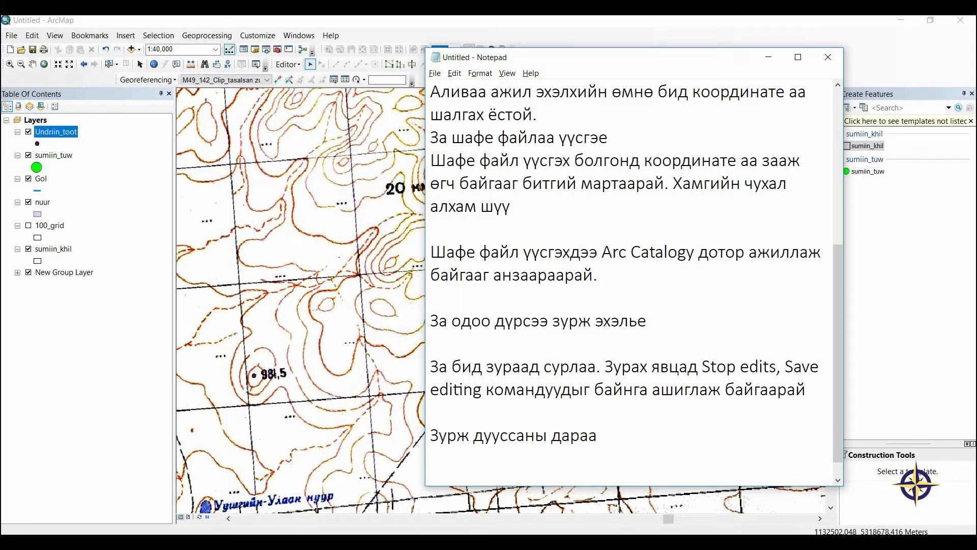
pyautogui.write(' Stop Editing дарснаар бид')
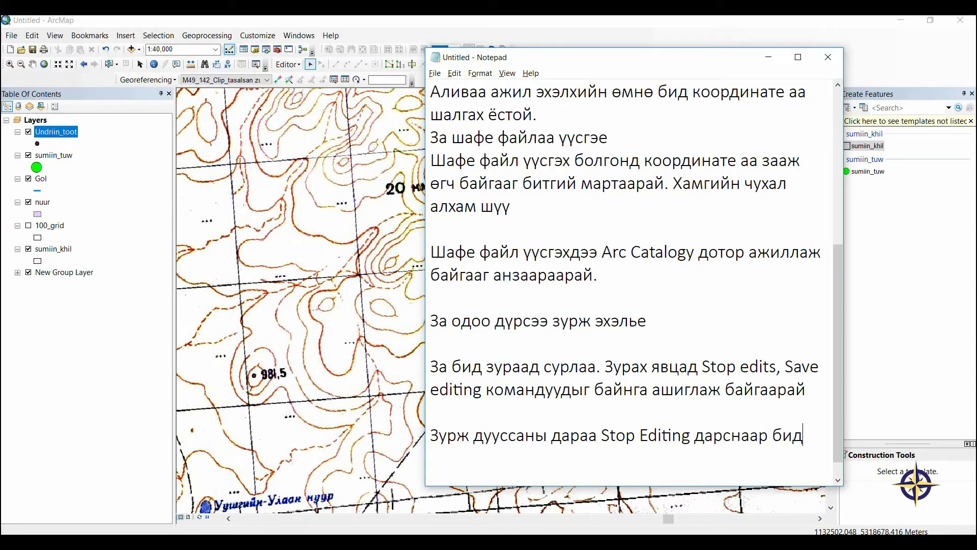
# Finish the Stop Editing sentence in the notes with "зурсан шафе файлаа хадгалж байгаа юм".
pyautogui.write(' зурсан ')
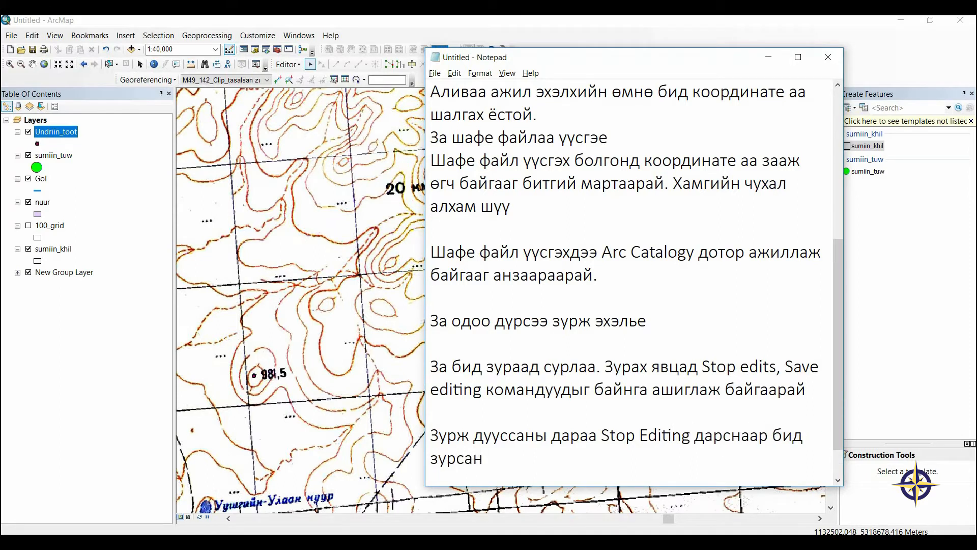
pyautogui.write('шафе цай')
pyautogui.press('BackSpace')
pyautogui.press('BackSpace')
pyautogui.press('BackSpace')
pyautogui.write('файлаа хадга')
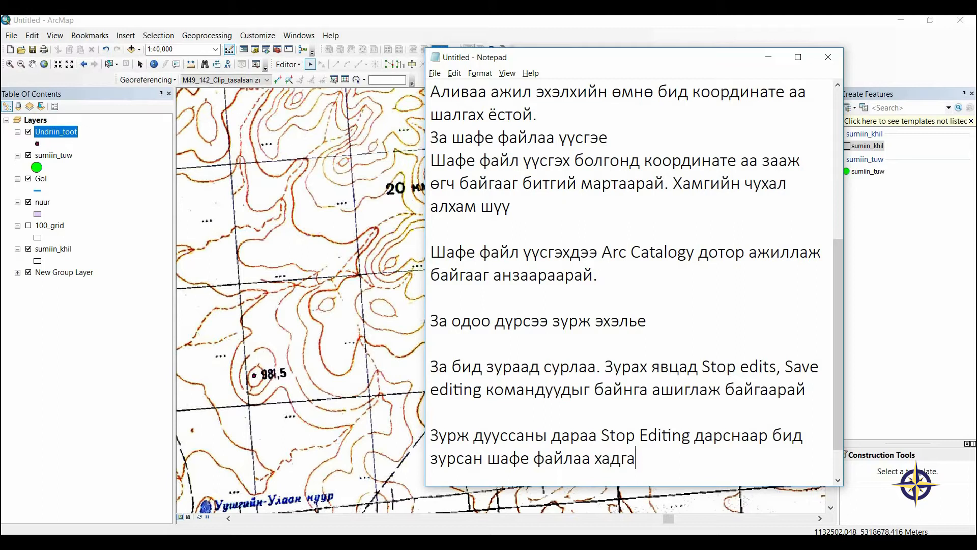
pyautogui.write('лж байгаа юм')
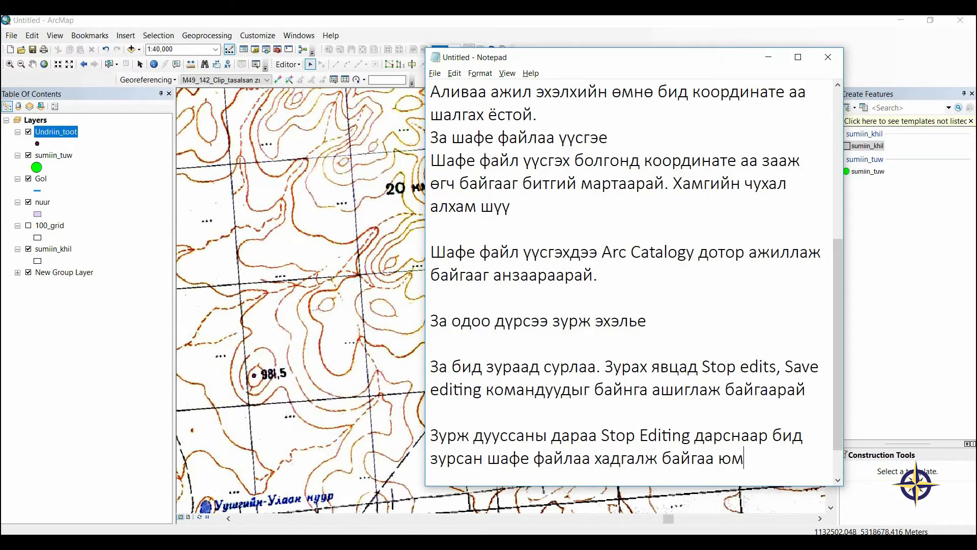
# End the Stop Editing sentence in the notes with a period and start another reading "Харин зурах явцдаа Save Edits дарснаар бид".
pyautogui.write('. Харин зурах явп')
pyautogui.press('BackSpace')
pyautogui.write('цдаа')
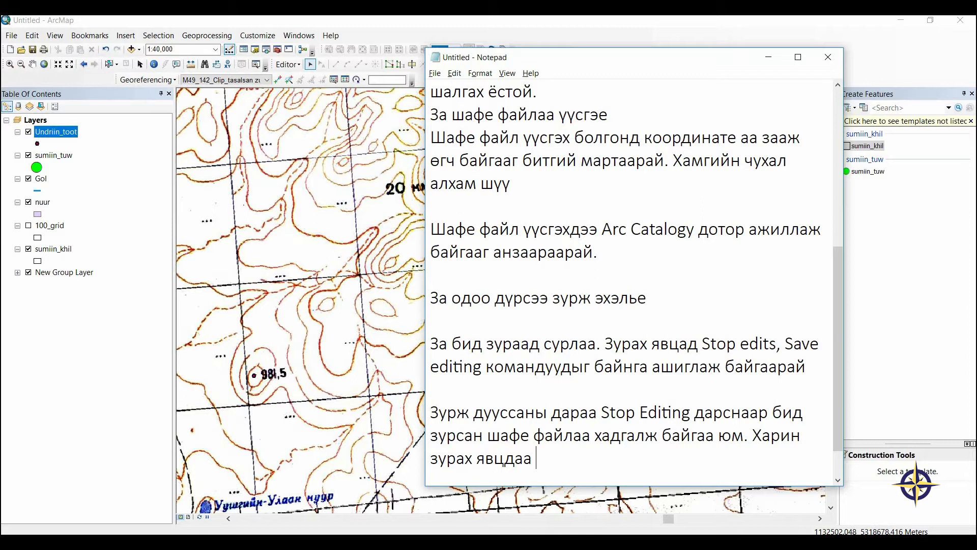
pyautogui.write(' Save Edits')
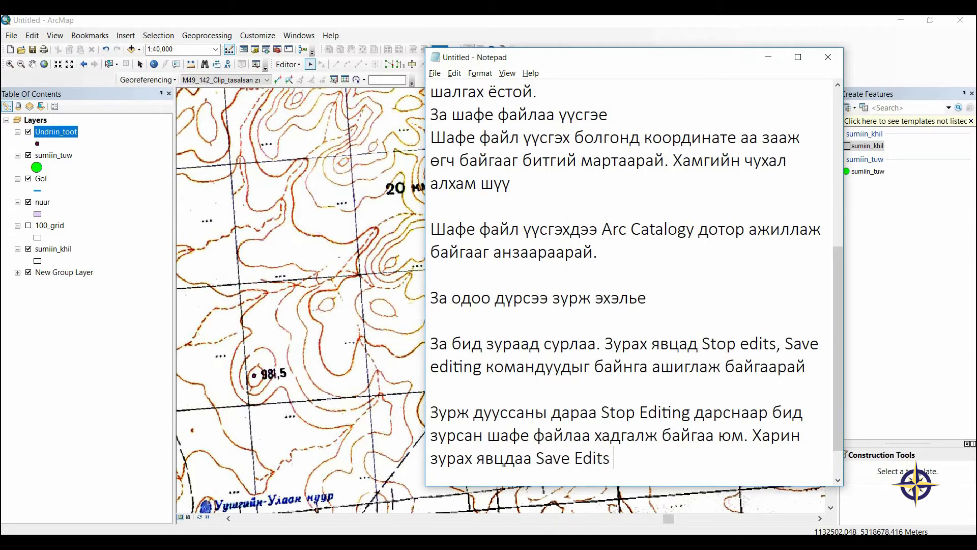
pyautogui.write(' дарснаар бид')
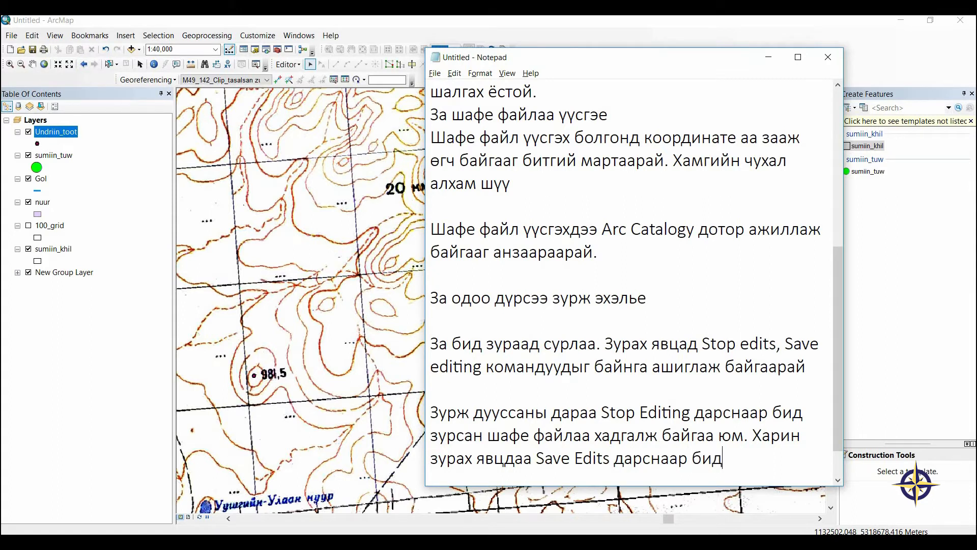
# Finish the Save Edits sentence in the notes with "богино хугацаанд хадгалах үйлдэл гүйцэтгэнэ.".
pyautogui.write(' богино хуга')
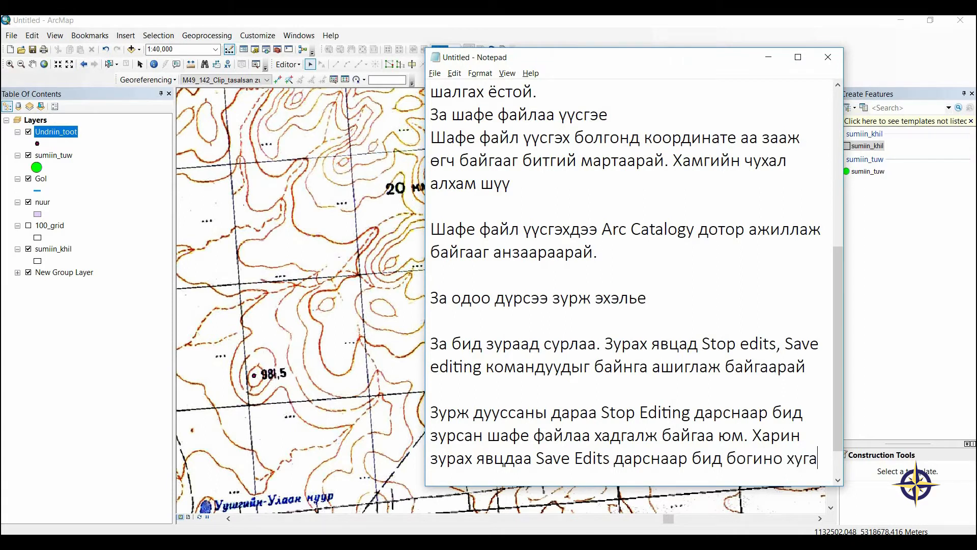
pyautogui.write('цаанд хадгалах ')
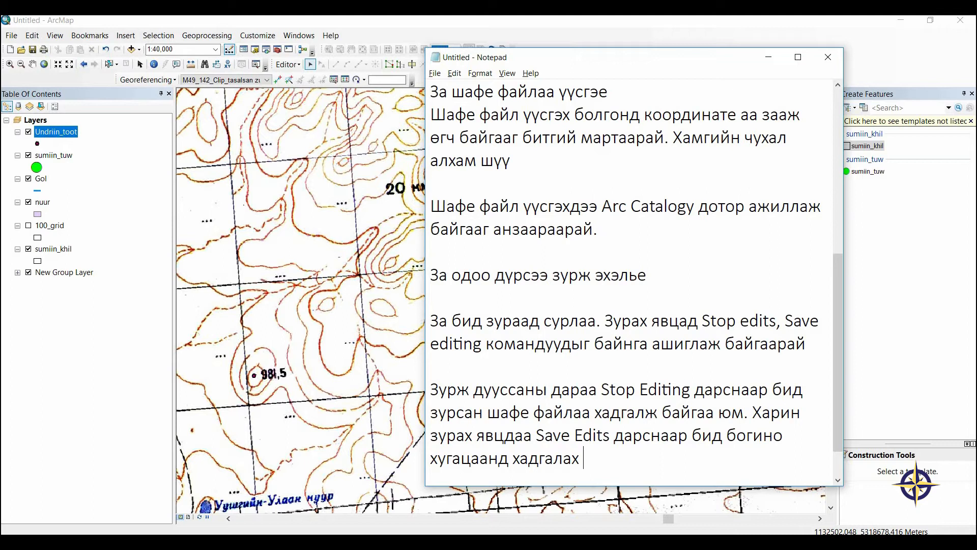
pyautogui.write('үлй')
pyautogui.press('BackSpace')
pyautogui.press('BackSpace')
pyautogui.write('йла')
pyautogui.press('BackSpace')
pyautogui.write('дэл гүйцэтгэн')
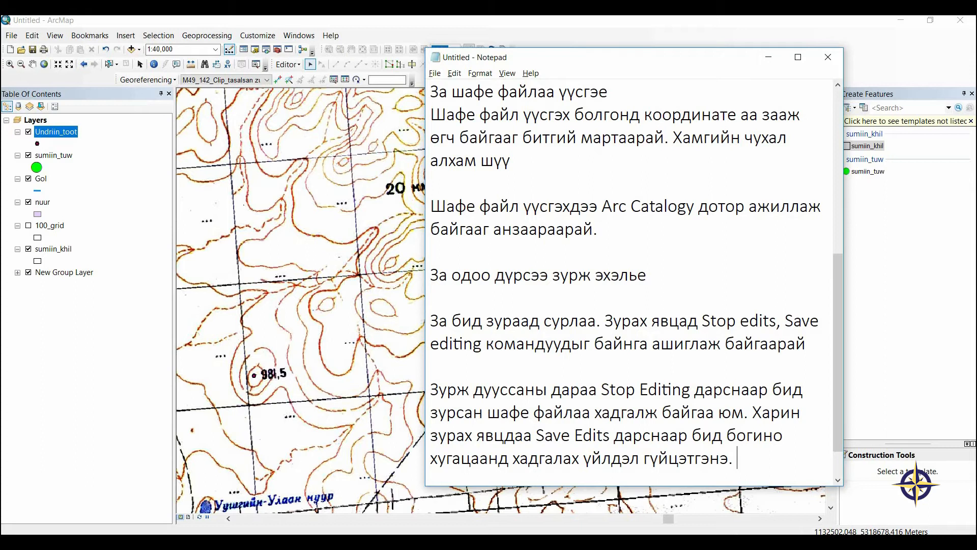
pyautogui.write('э.')
# Leave three blank lines in the notes and begin a closing paragraph reading "Та бүхэн энэ маягаар цааш үргэлжлүүлэн зур".
pyautogui.press('Return')
pyautogui.press('Return')
pyautogui.press('Return')
pyautogui.press('Return')
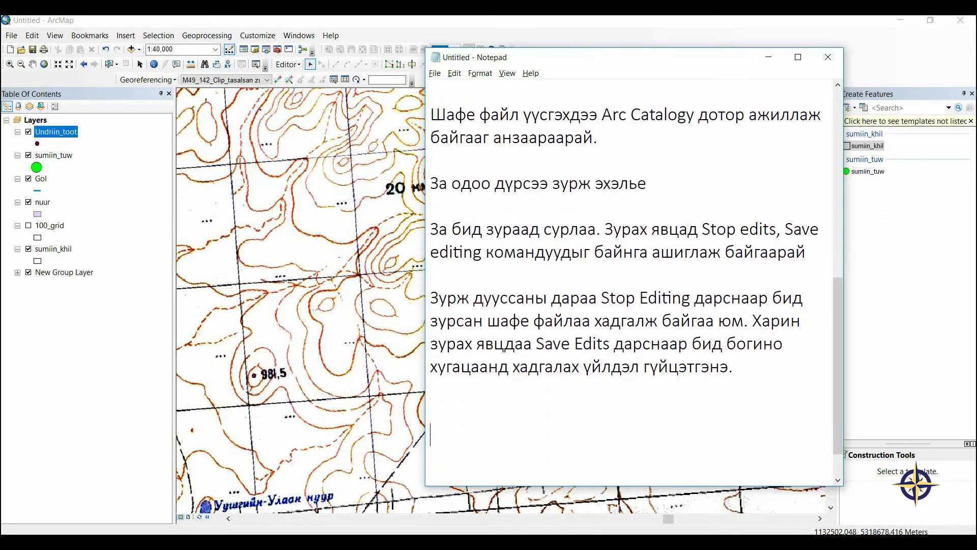
pyautogui.write('Та ыүхэн')
pyautogui.press('BackSpace')
pyautogui.press('BackSpace')
pyautogui.press('BackSpace')
pyautogui.write('бүхэн энэ ')
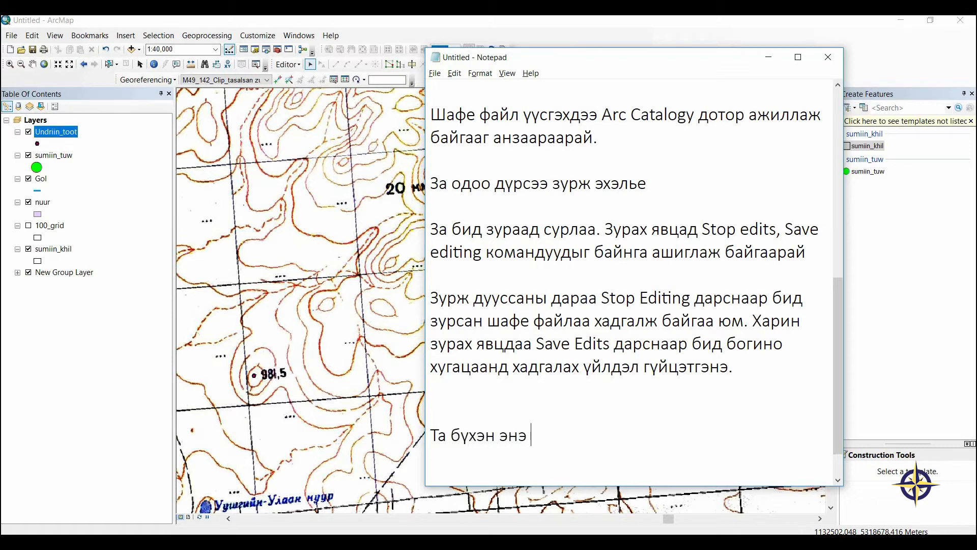
pyautogui.write('маягаар ца')
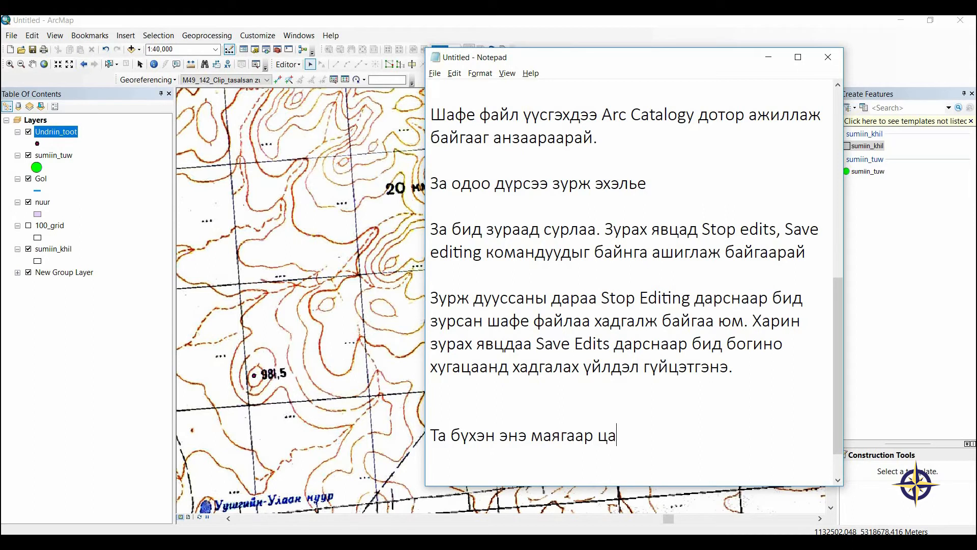
pyautogui.write('аш үргэлжлүүлэн зү')
pyautogui.write('ү')
pyautogui.press('BackSpace')
pyautogui.press('BackSpace')
pyautogui.write('ур')
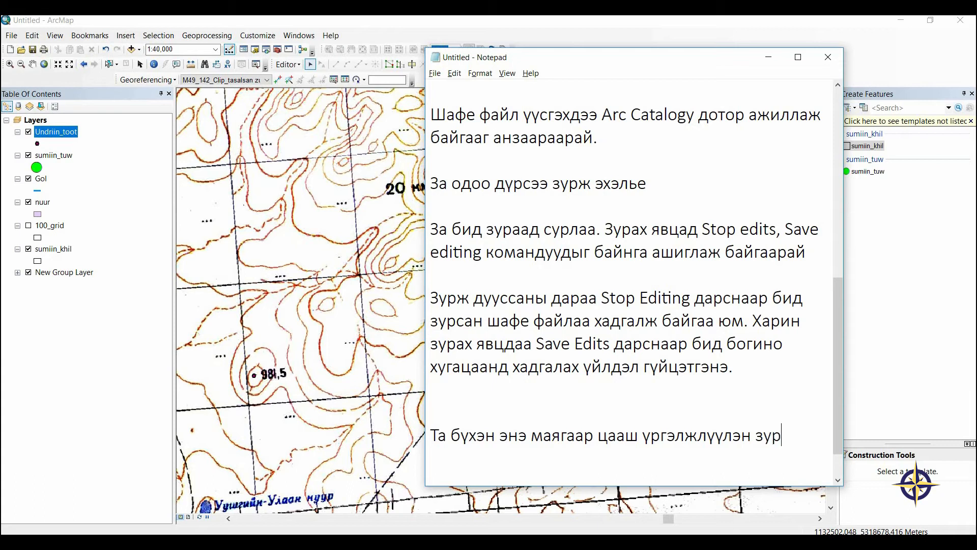
# Complete the last word as "зураарай." and add the sentence "Миний хувьд зурж дуустал видео хийнэ гэвэл цаг хүрэхгүй биз ээ.".
pyautogui.write('аарай. Миний хуь')
pyautogui.press('BackSpace')
pyautogui.write('вьд зурж дуусан')
pyautogui.press('BackSpace')
pyautogui.press('BackSpace')
pyautogui.press('BackSpace')
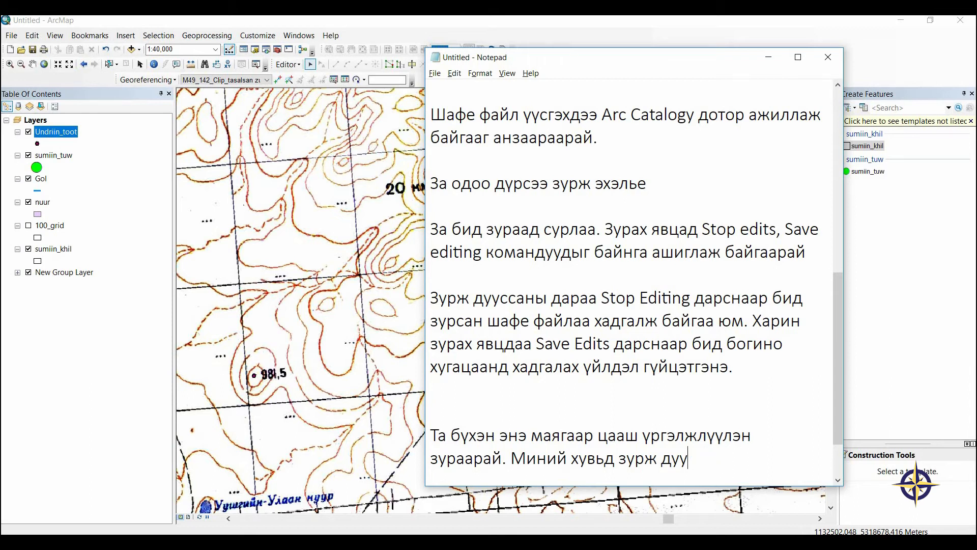
pyautogui.press('BackSpace')
pyautogui.write('устай')
pyautogui.press('BackSpace')
pyautogui.write('л вид?')
pyautogui.press('BackSpace')
pyautogui.write('ео хийнэ ')
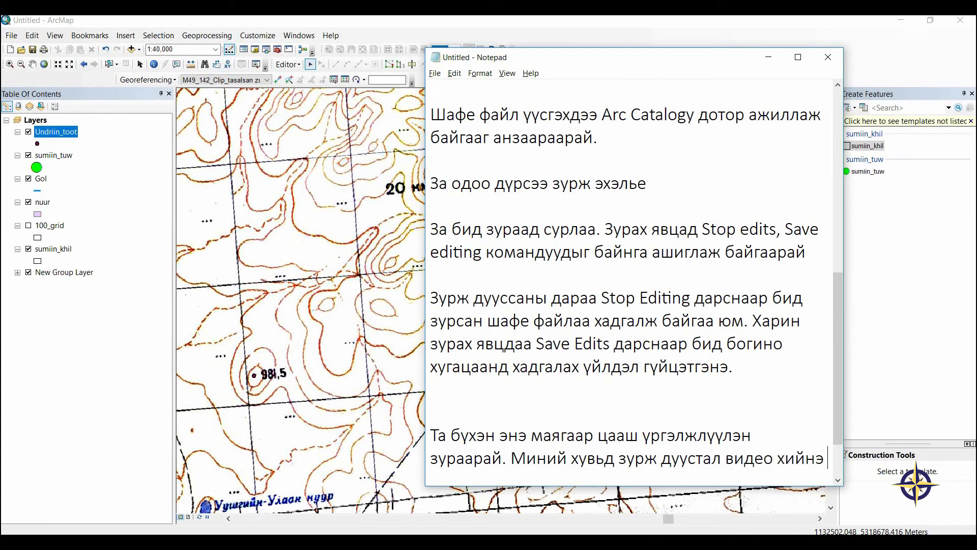
pyautogui.write('гэв')
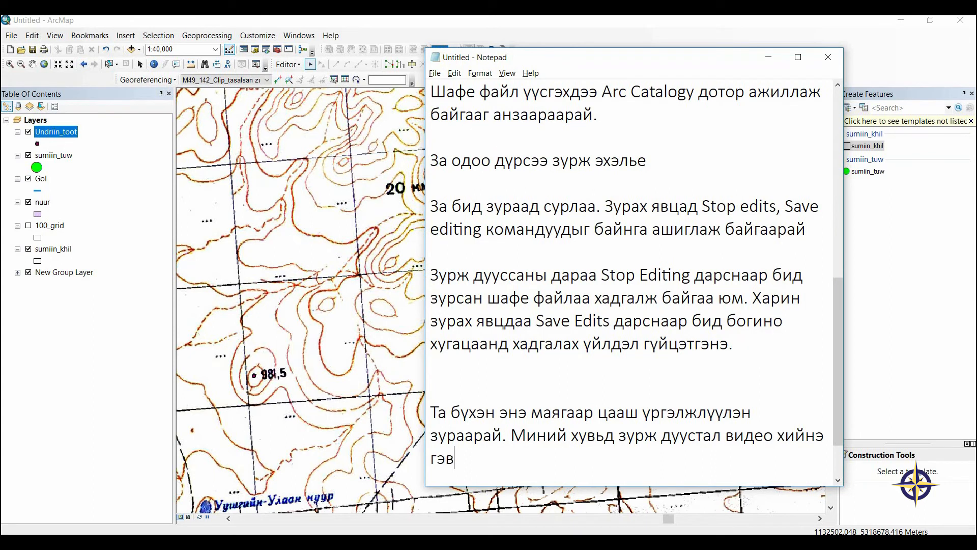
pyautogui.write('эл цаг хүрэхгүй')
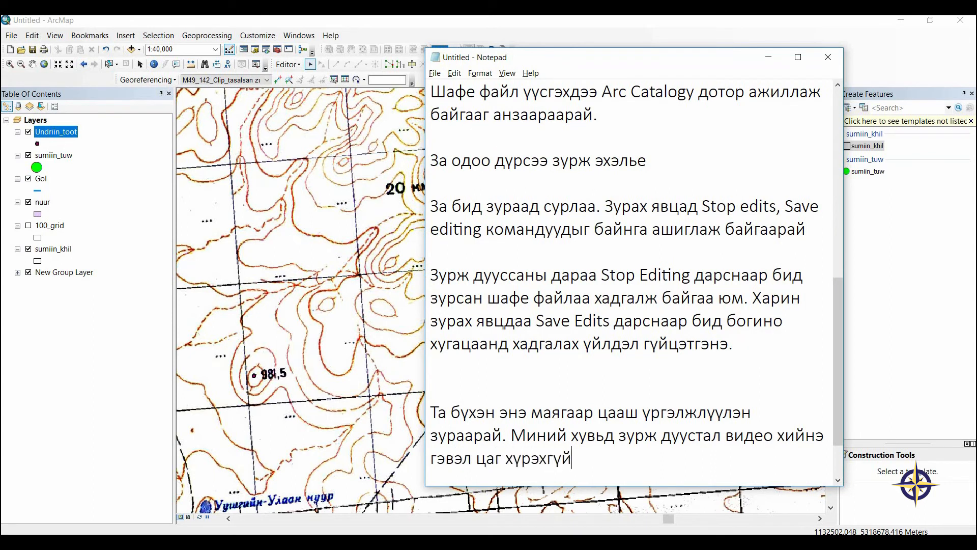
pyautogui.write(' биз ээ.')
# Add a final paragraph to the notes, after a blank line, reading "Амжилт, та бүхэн сайн давтаарай.".
pyautogui.press('Return')
pyautogui.press('Return')
pyautogui.write('Ам ж')
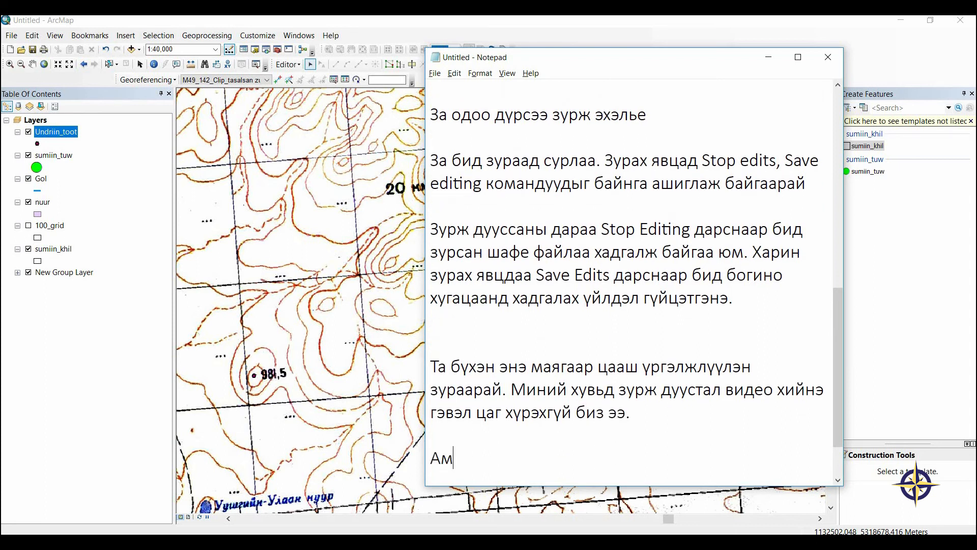
pyautogui.press('BackSpace')
pyautogui.press('BackSpace')
pyautogui.write('жилт, та үб')
pyautogui.press('BackSpace')
pyautogui.press('BackSpace')
pyautogui.write('бүхэн сайн д')
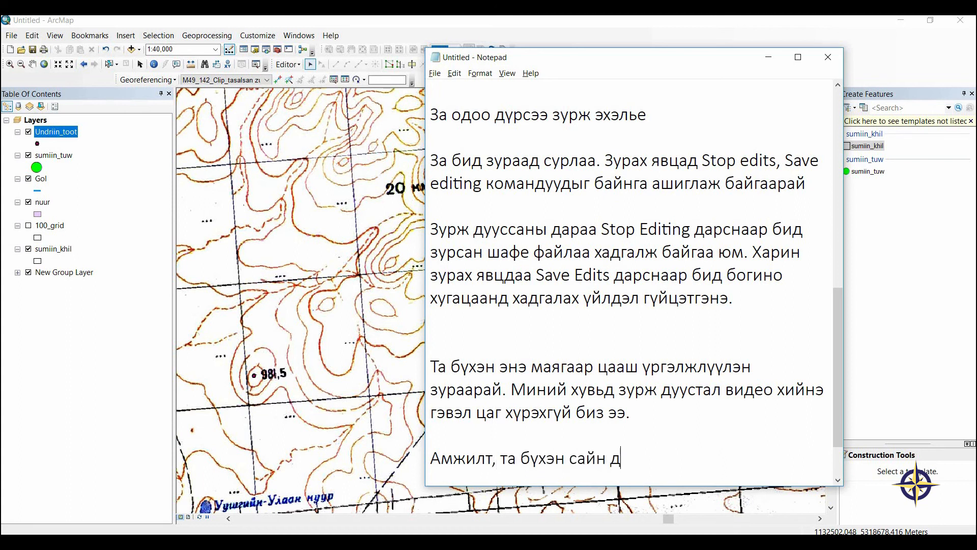
pyautogui.write('аьваа')
pyautogui.press('BackSpace')
pyautogui.press('BackSpace')
pyautogui.write('ь')
pyautogui.write('таа')
pyautogui.write('рай.')
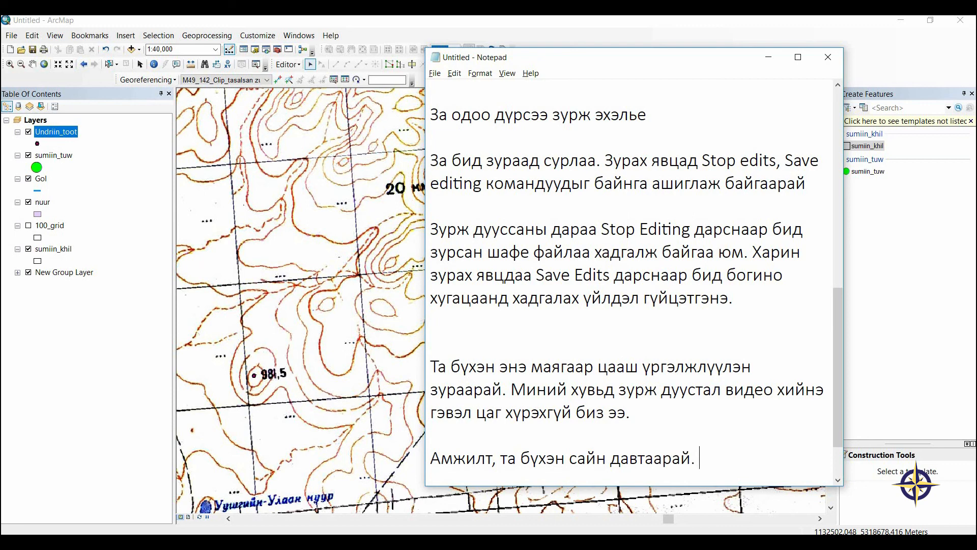